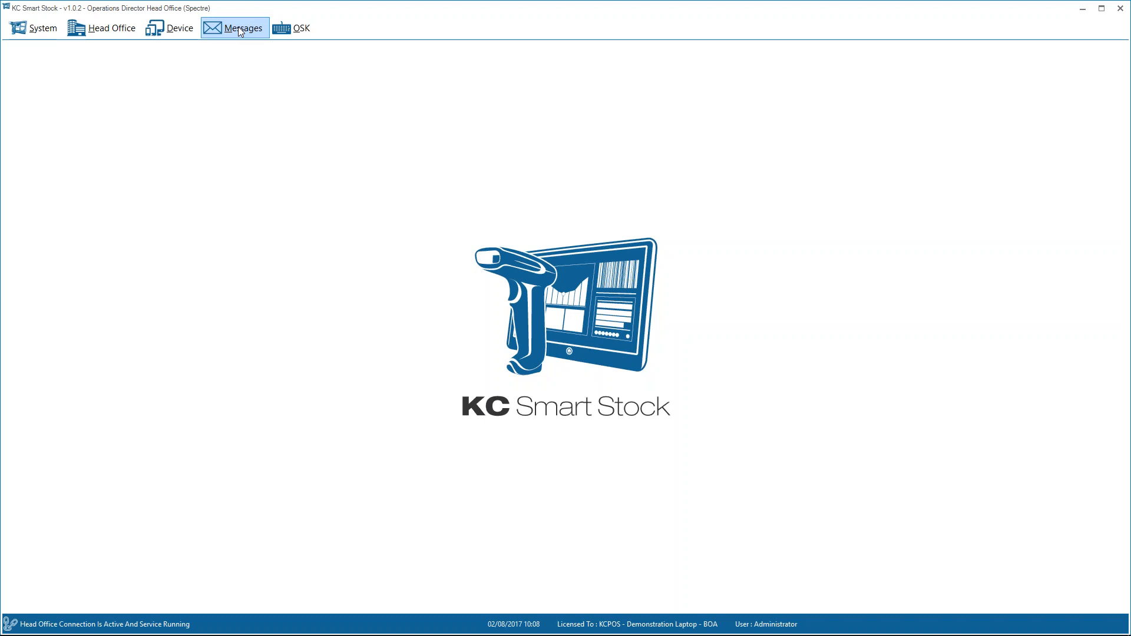
Open a new system message and view the user and device recipient selections without choosing a user.
left_click(241, 32)
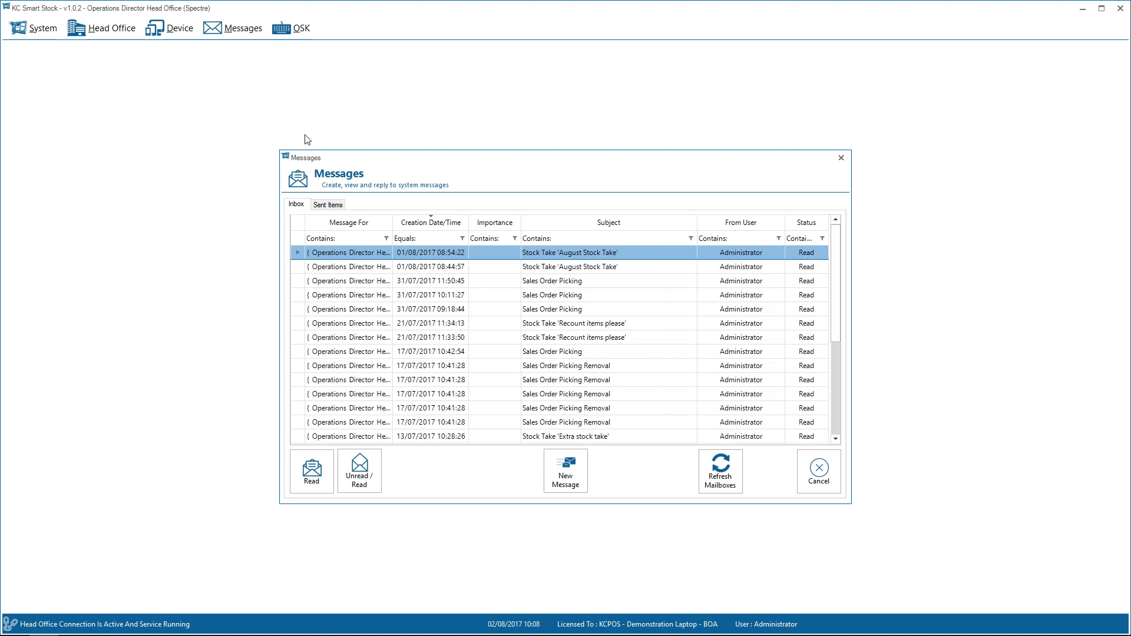
left_click(552, 461)
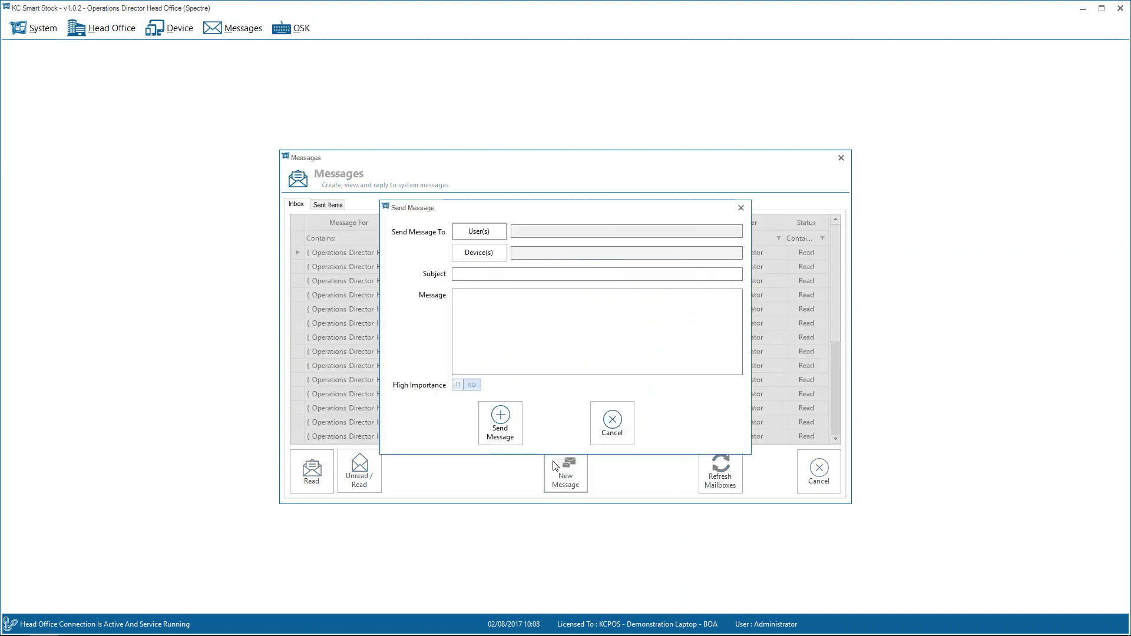
left_click(478, 232)
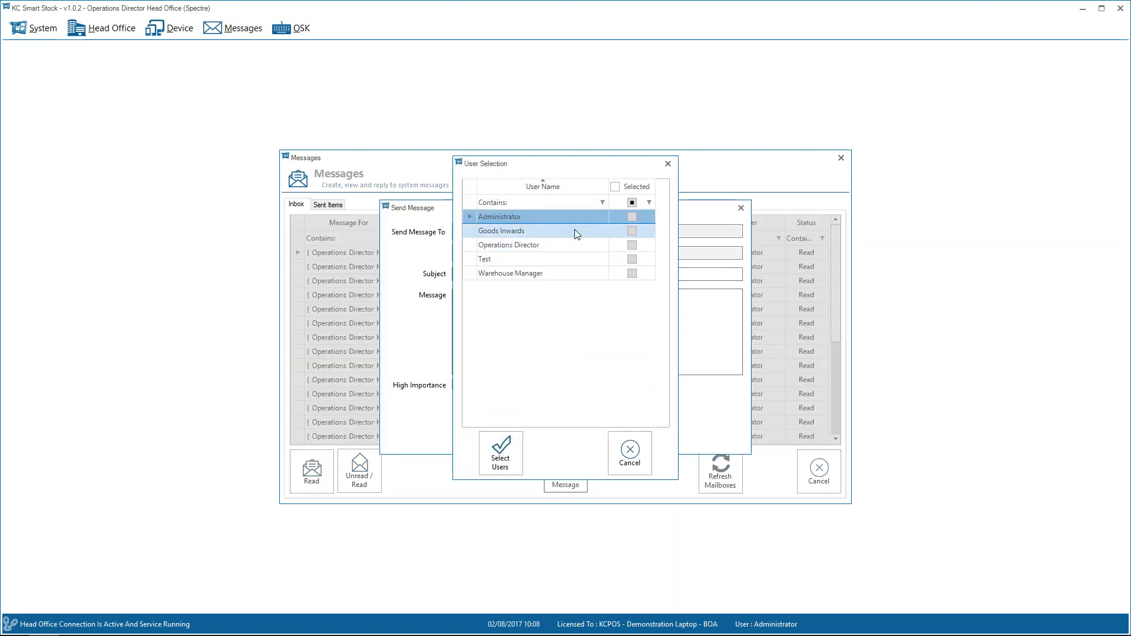
left_click(628, 457)
left_click(480, 257)
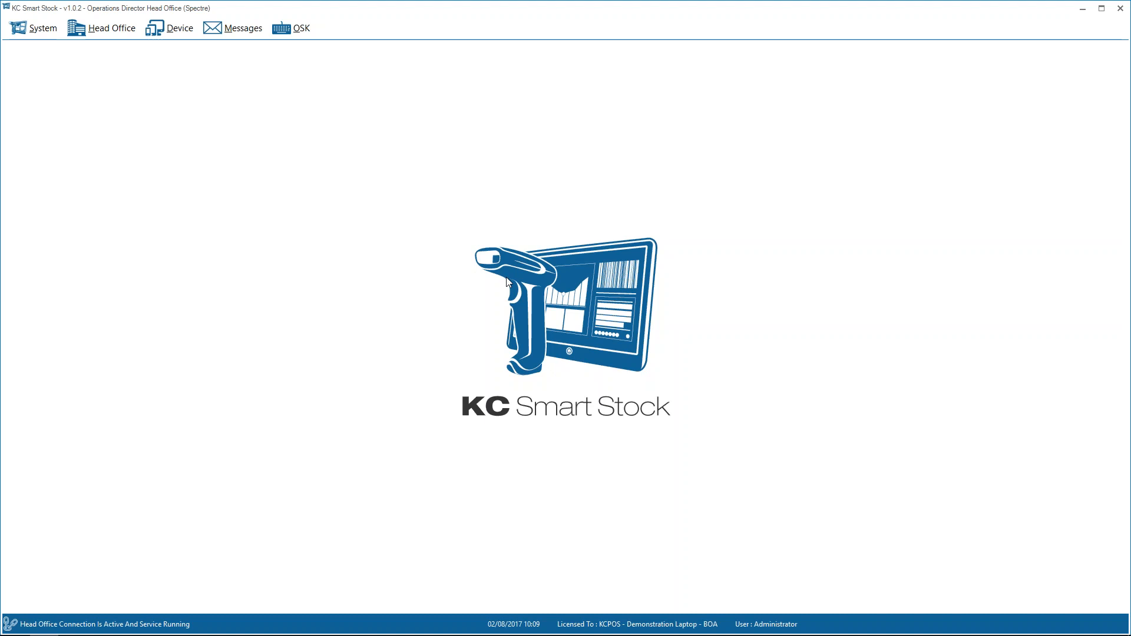
Show the on-screen keyboard and hide it again.
left_click(293, 27)
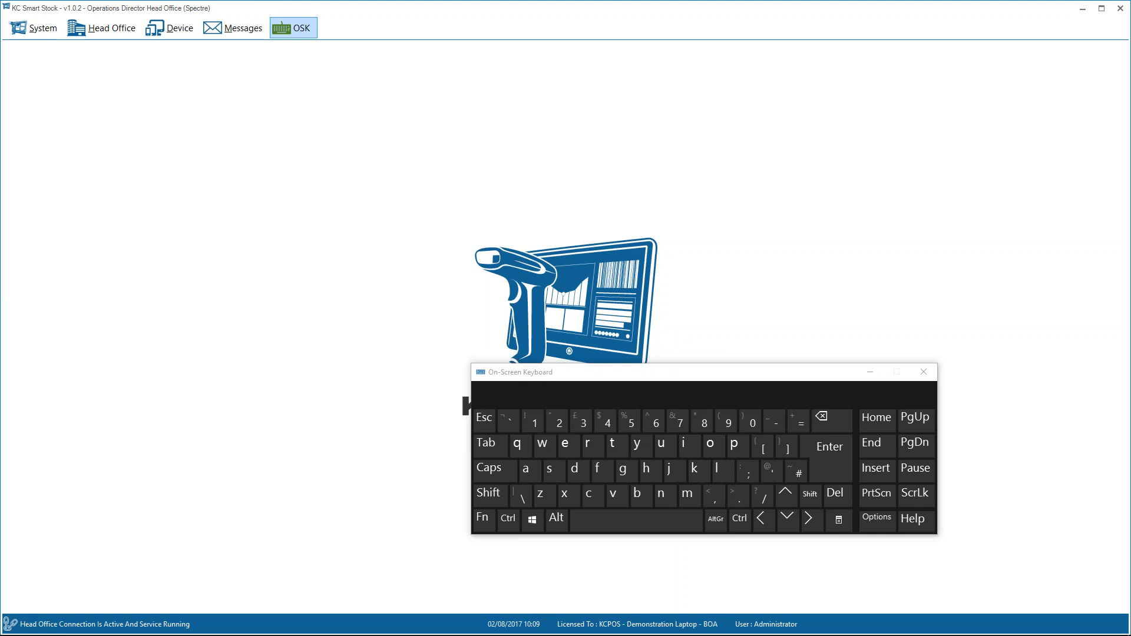
left_click(293, 28)
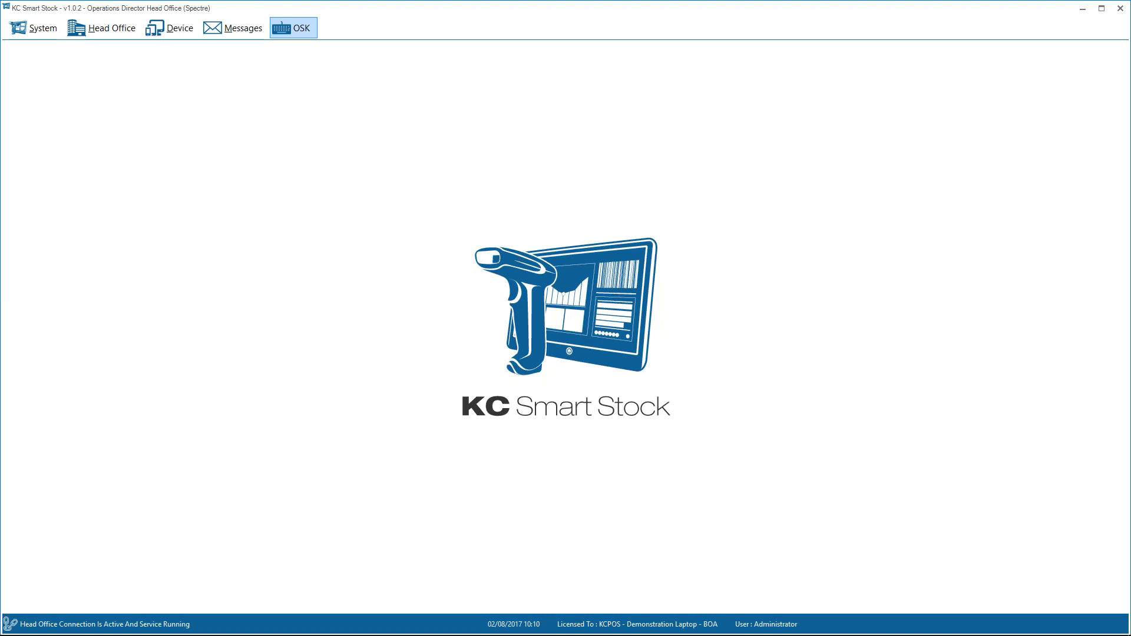
Start a new purchase order for supplier Concept Stationery Supplies, keeping location DEF and leaving the reference and comment blank.
left_click(172, 29)
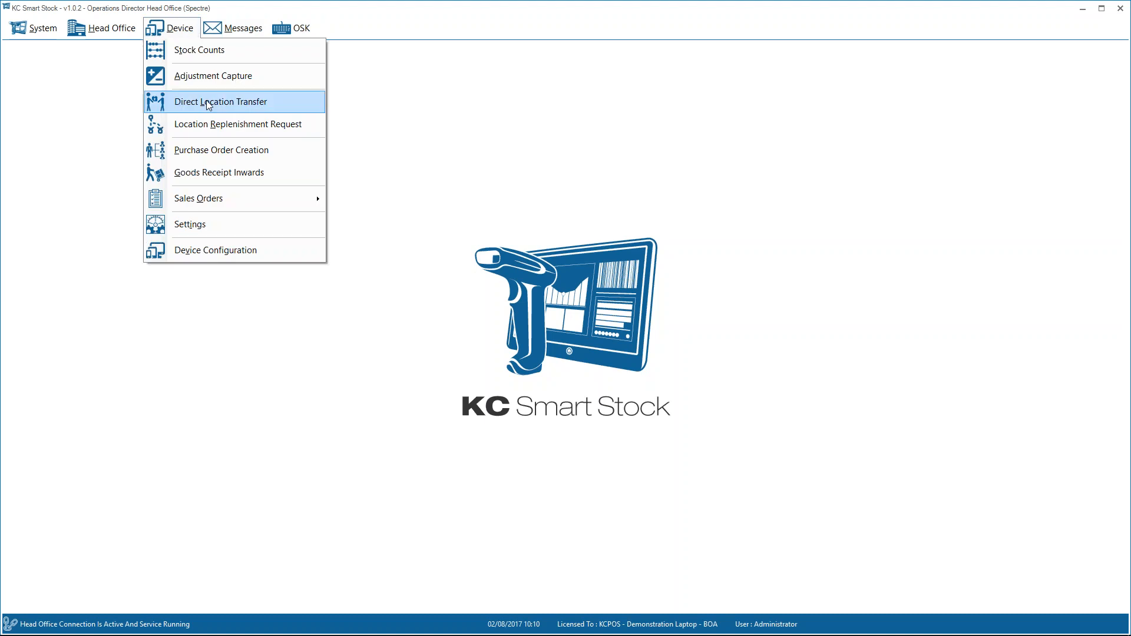
left_click(210, 152)
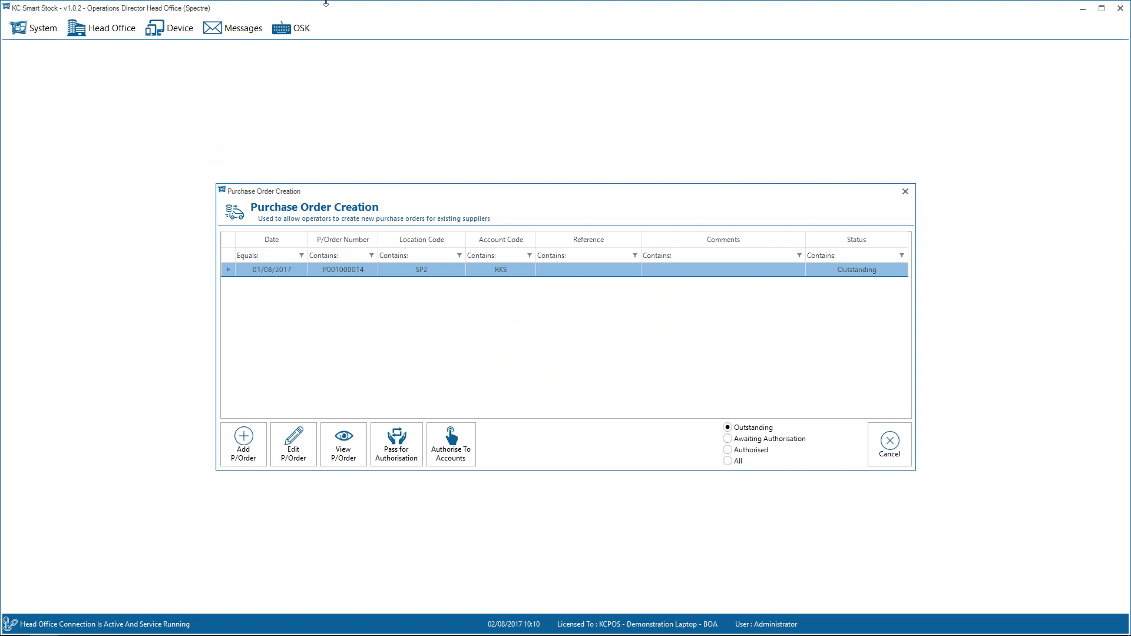
left_click(243, 453)
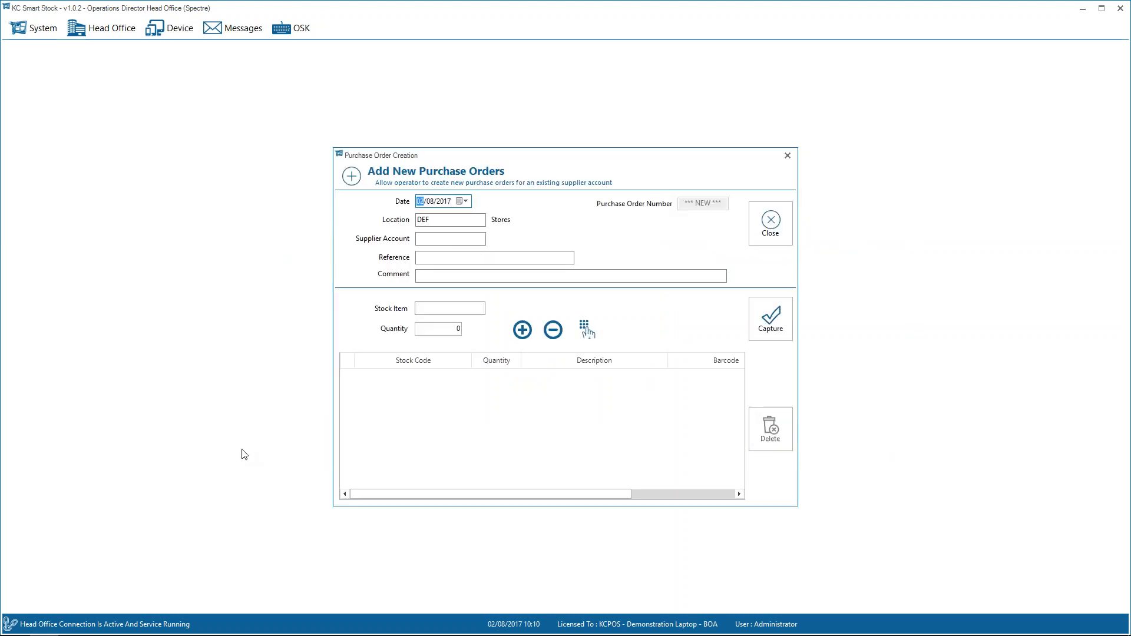
key("Tab")
key("Tab")
key("Tab")
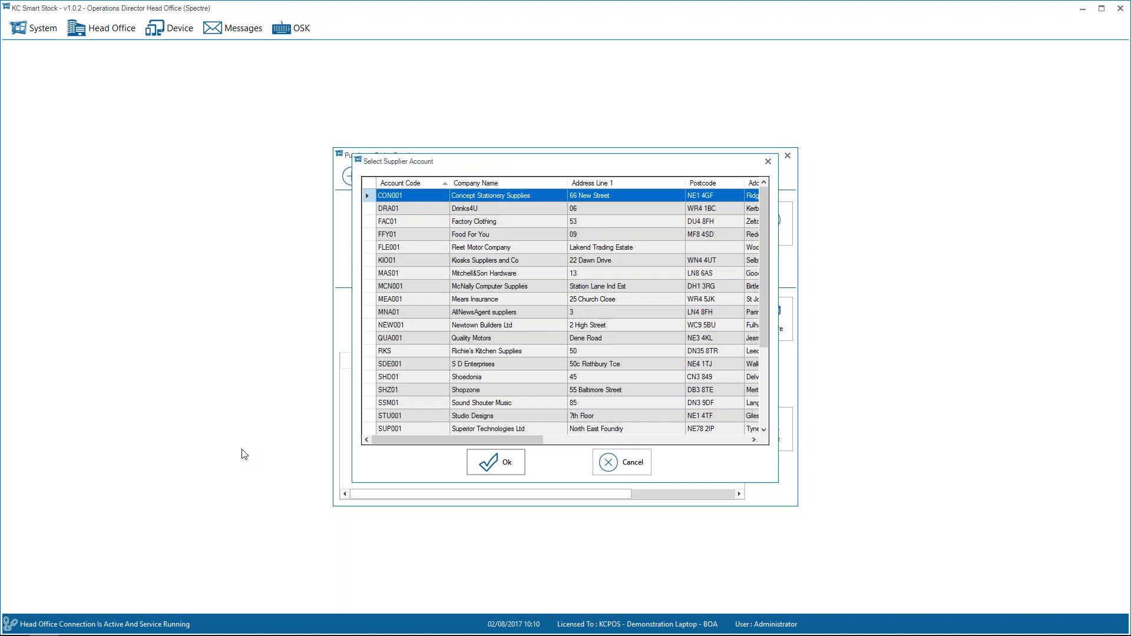
key("Return")
key("Tab")
key("Tab")
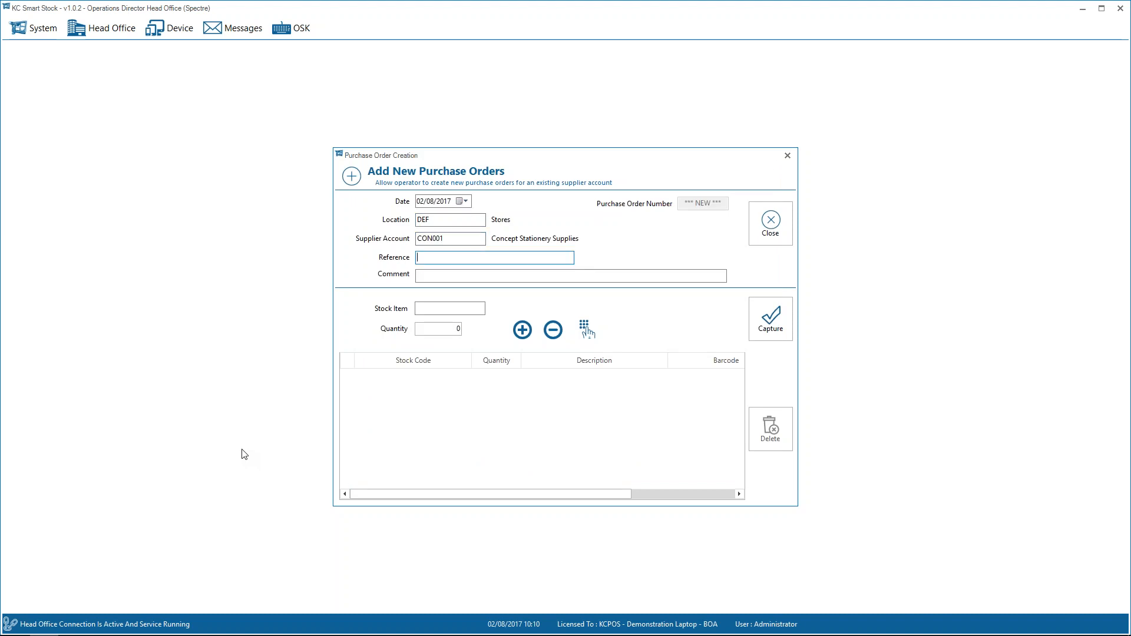
key("Tab")
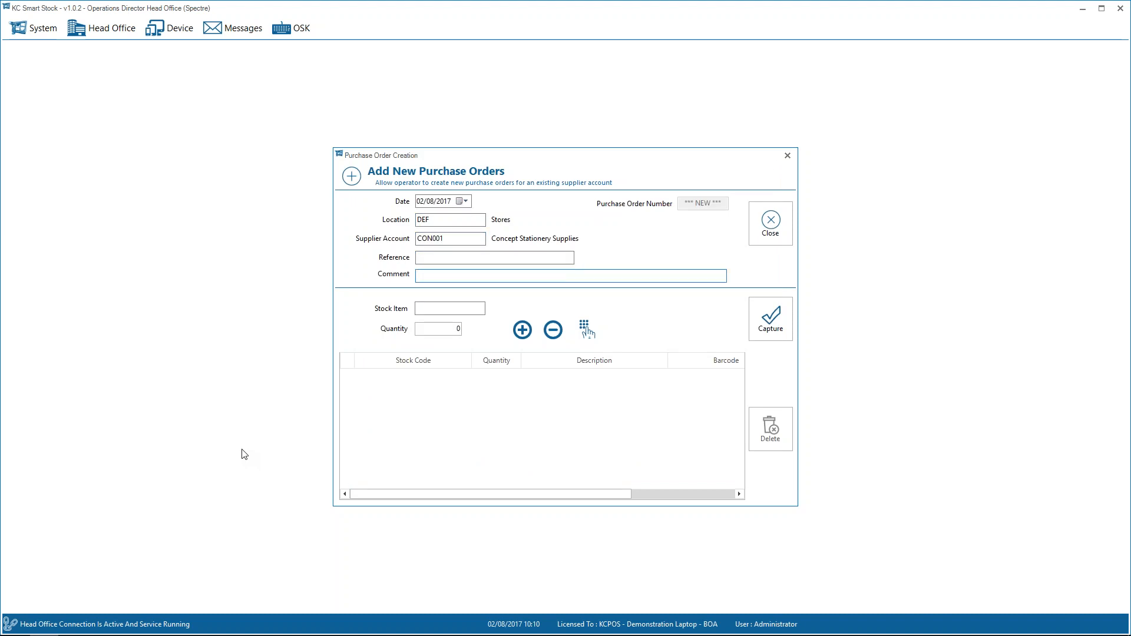
key("Tab")
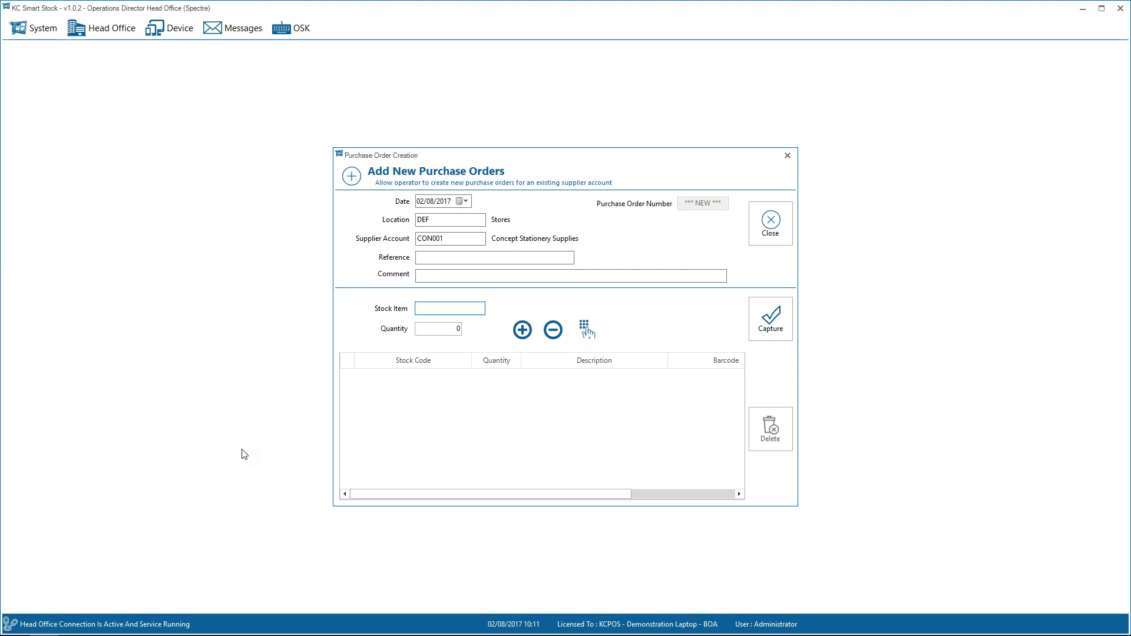
Search the stock items for ADD and add the Address Book to the purchase order with quantity 5.
type("ADD")
key("Return")
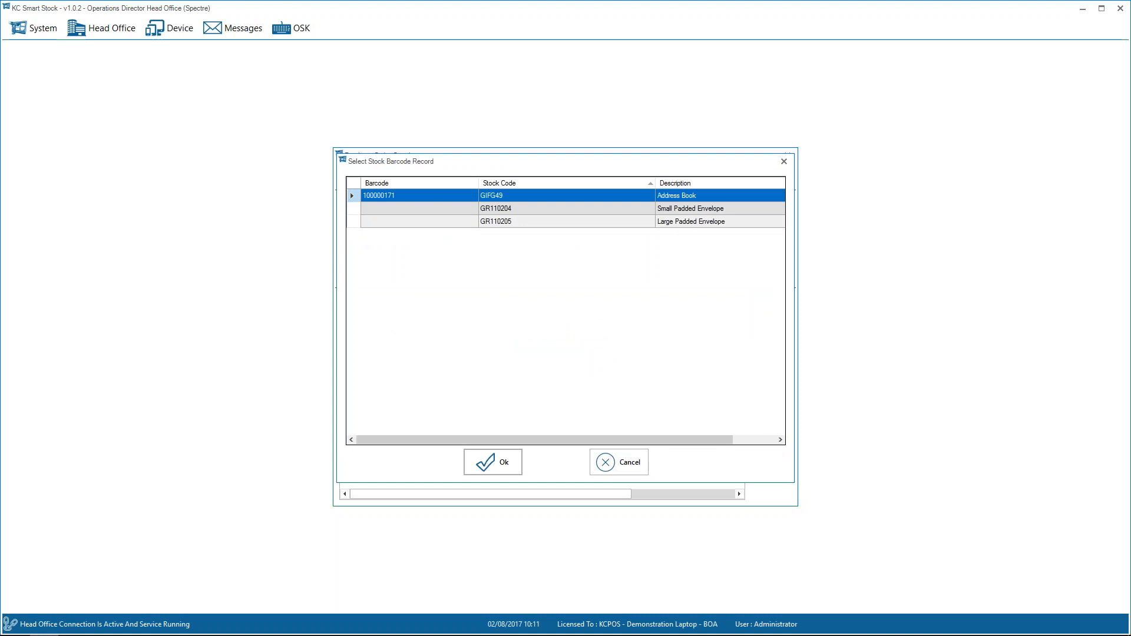
key("Return")
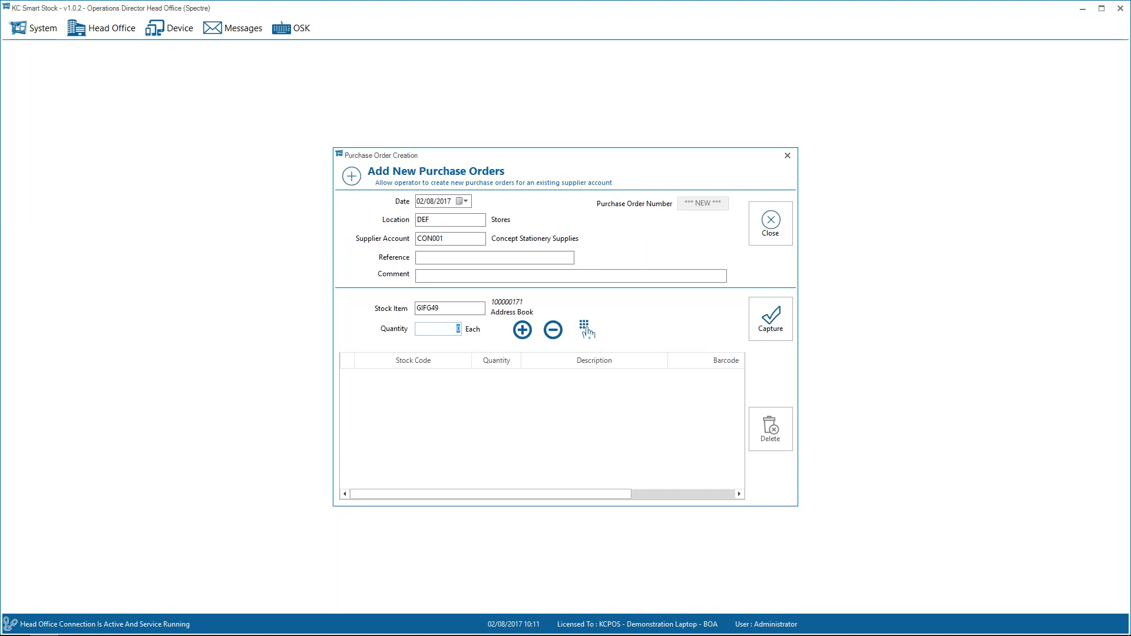
left_click(522, 330)
left_click(524, 332)
left_click(553, 331)
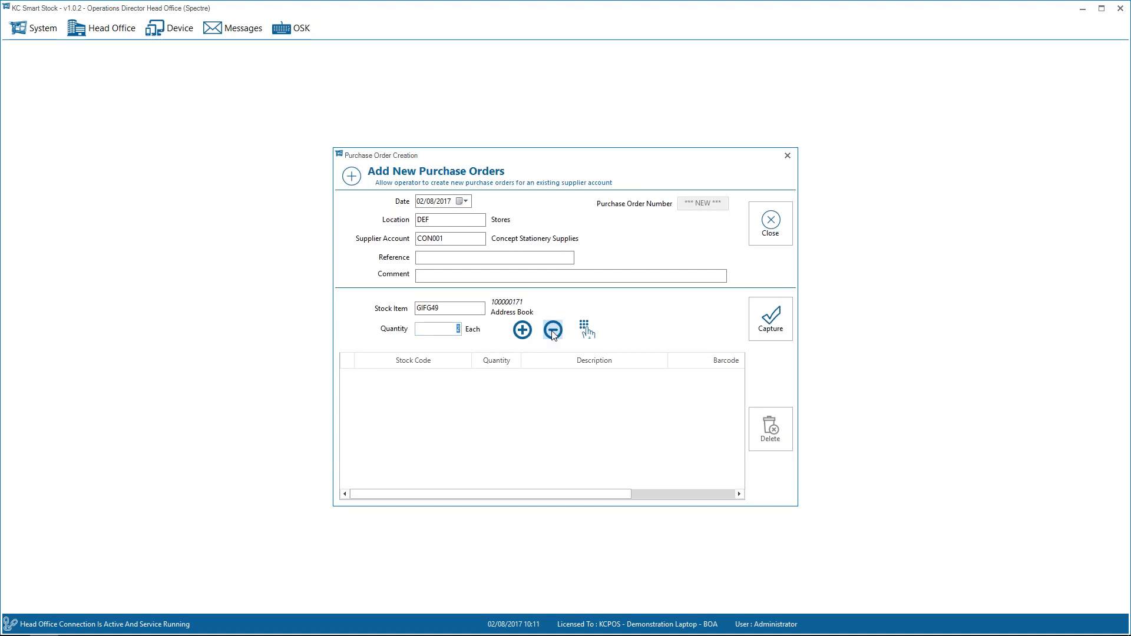
left_click(584, 328)
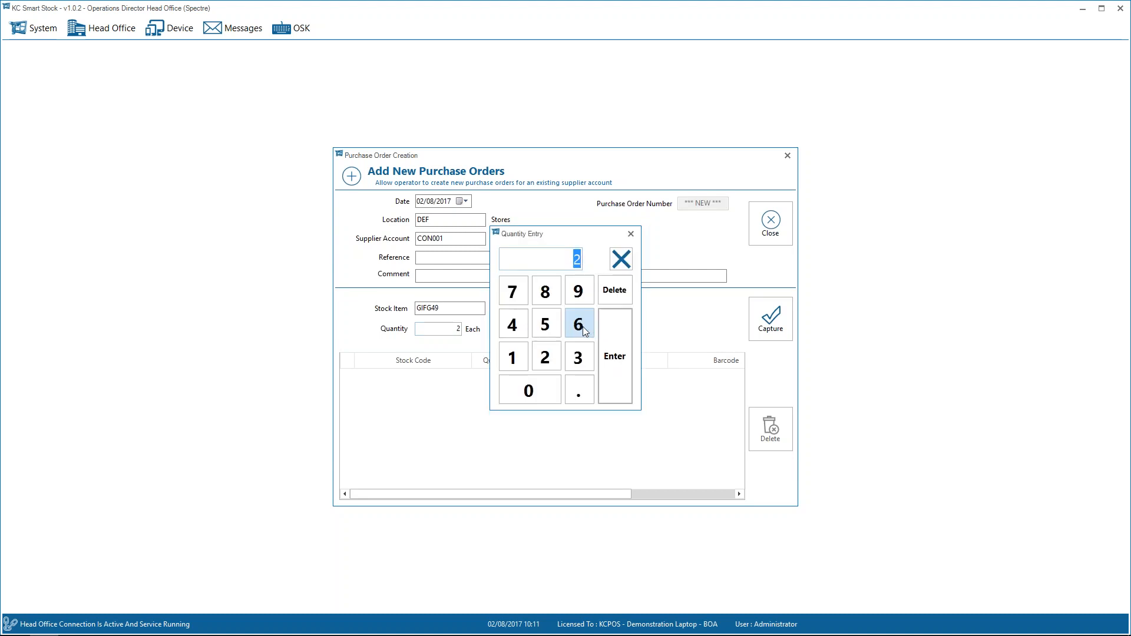
left_click(546, 325)
left_click(616, 353)
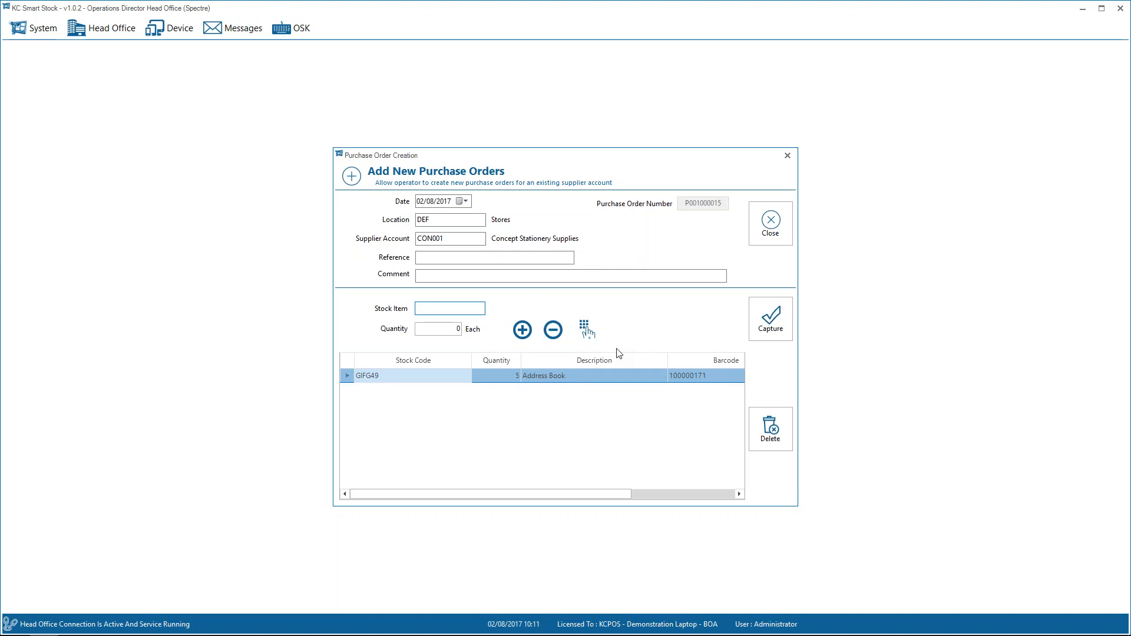
type("5013478140746")
key("Return")
type("5013478140746")
key("Return")
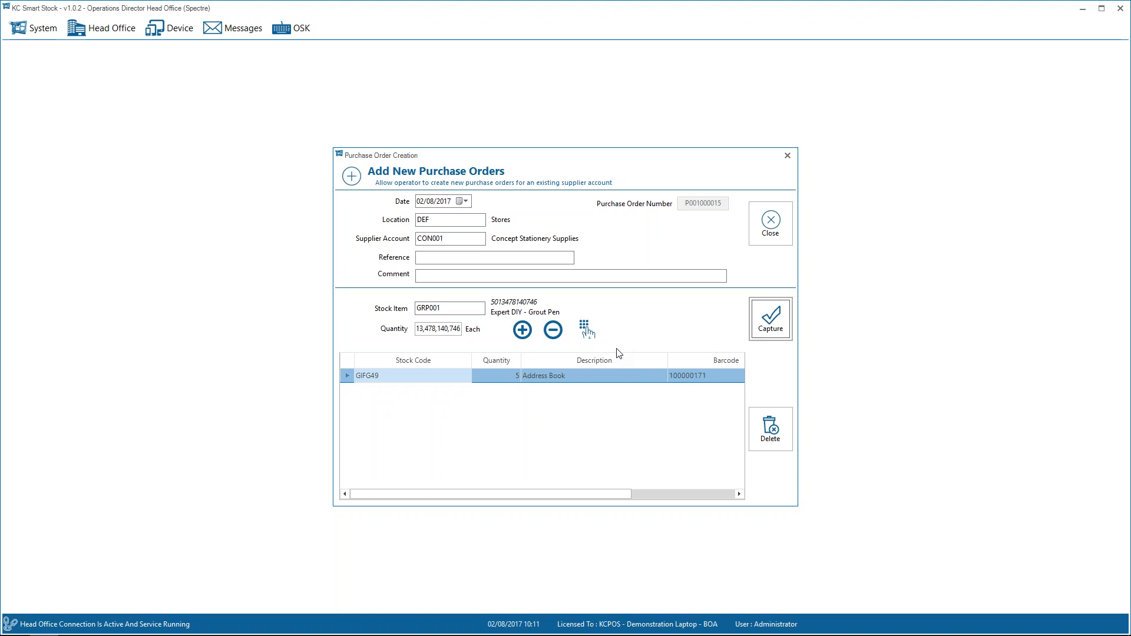
key("Return")
key("shift+Tab")
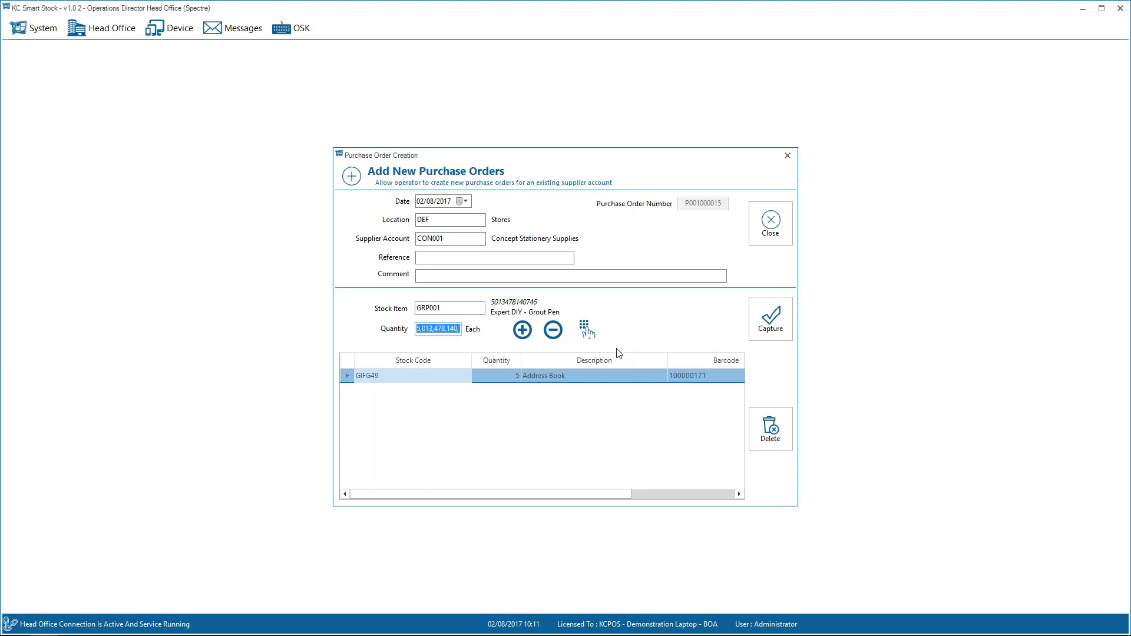
type("2")
key("Return")
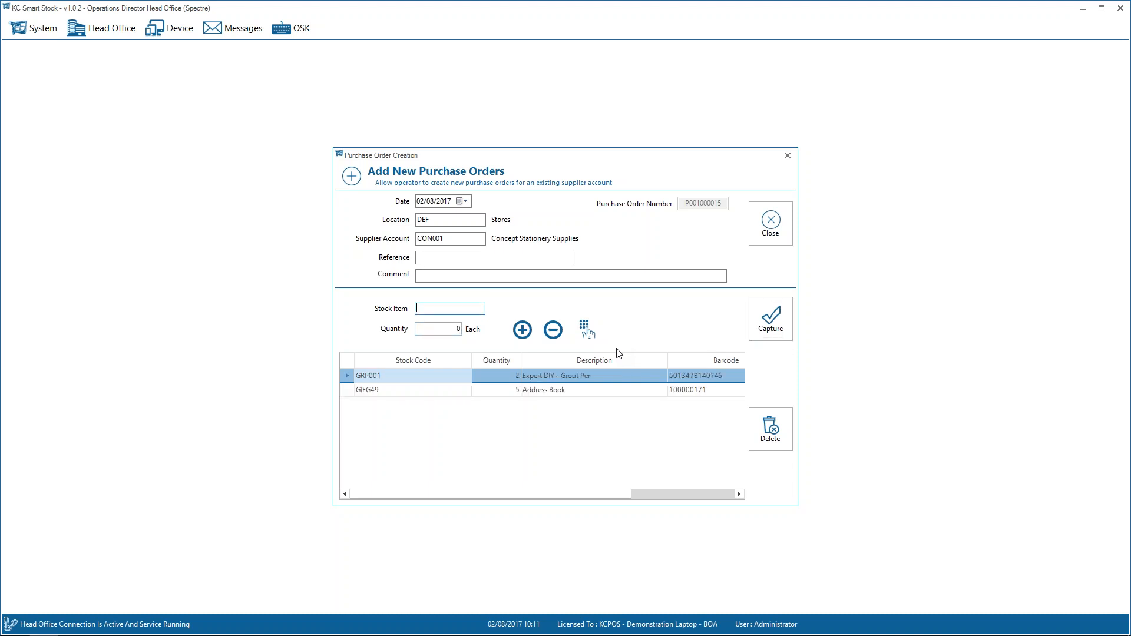
type("5018505701099")
key("Return")
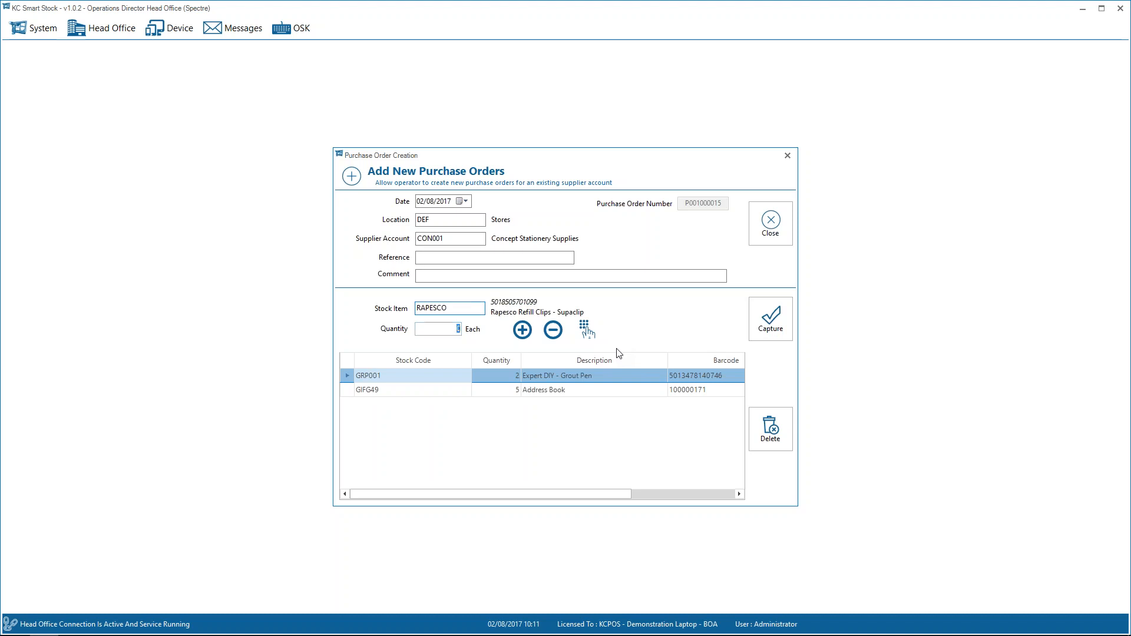
type("6")
key("Return")
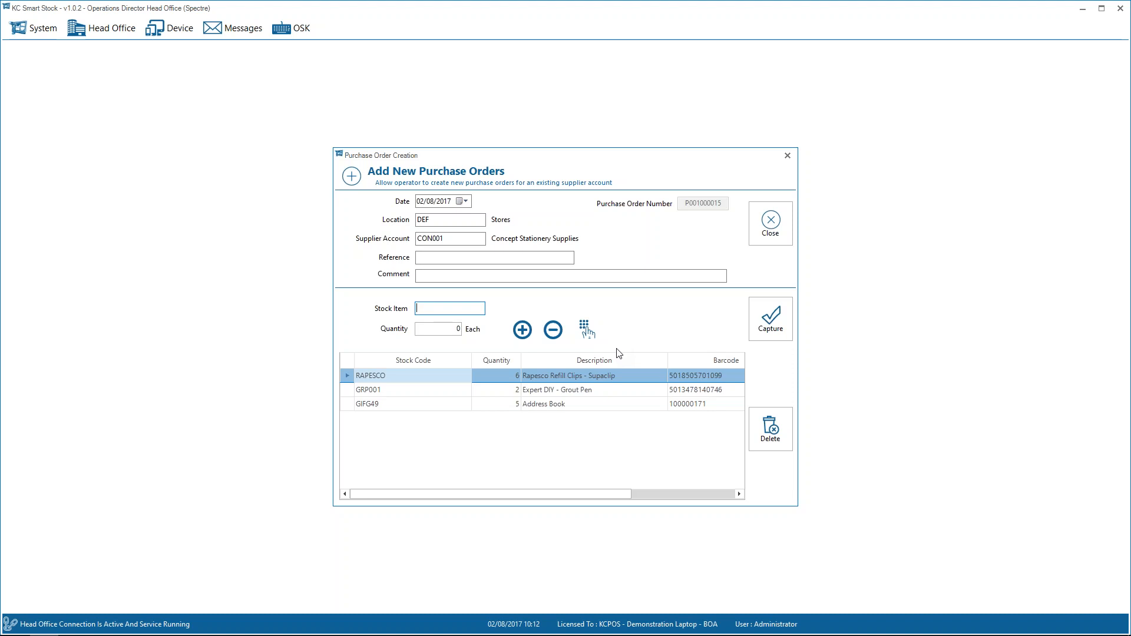
left_click(765, 231)
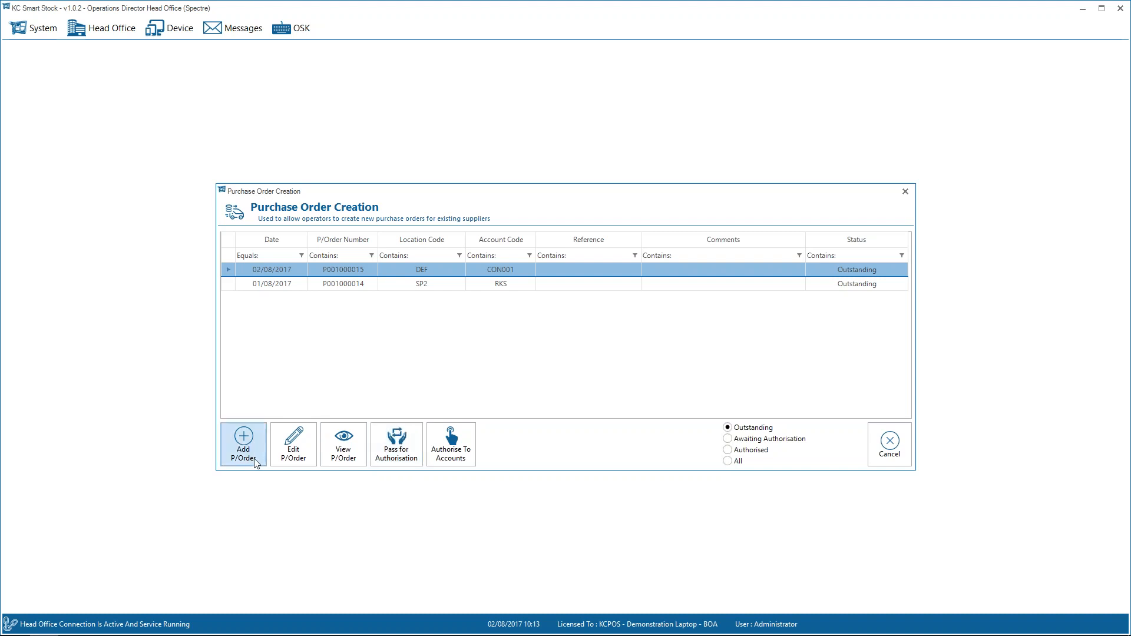
View the lines of the new Concept Stationery Supplies purchase order, then leave purchase order creation.
left_click(342, 454)
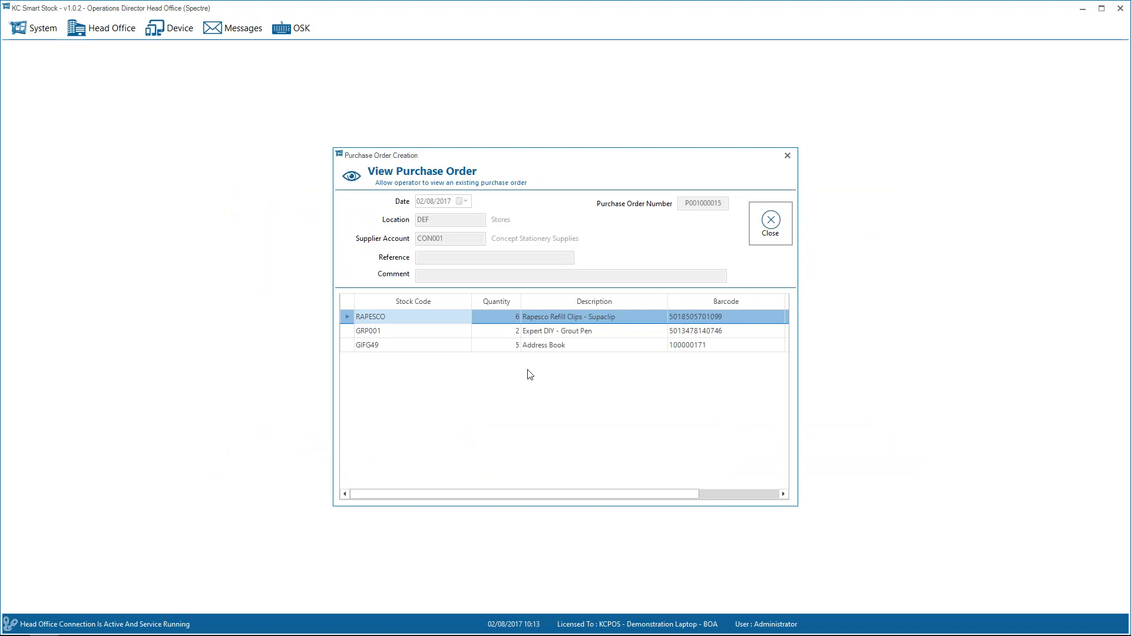
left_click(770, 224)
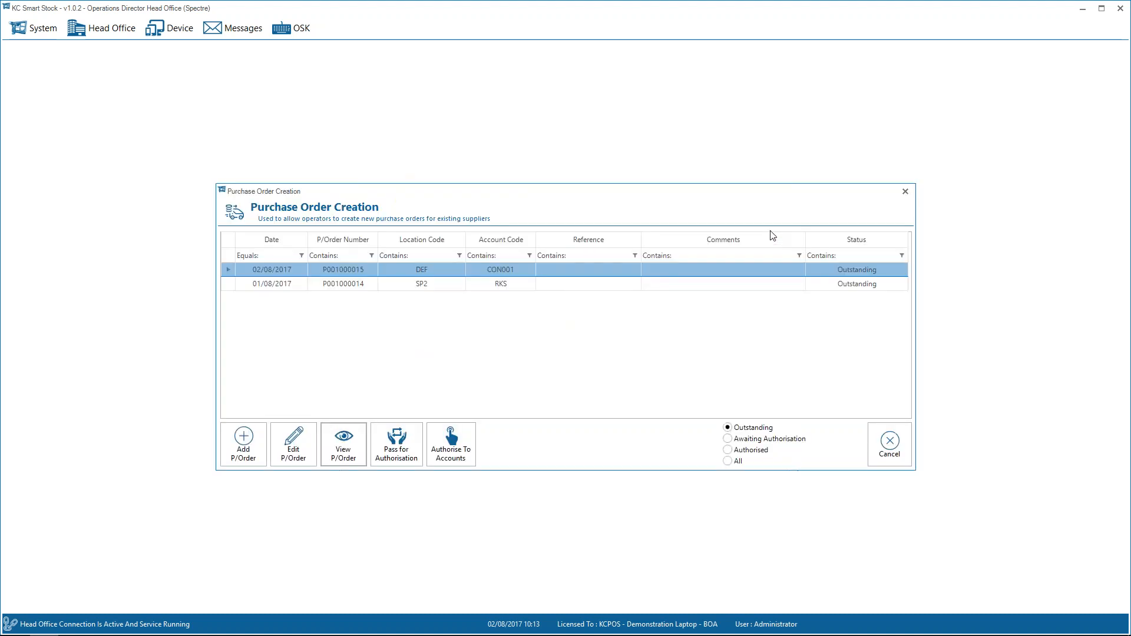
left_click(877, 443)
Start a new goods receipt against the Kiosks Suppliers and Co purchase order number, with delivery note number 546453.
left_click(171, 28)
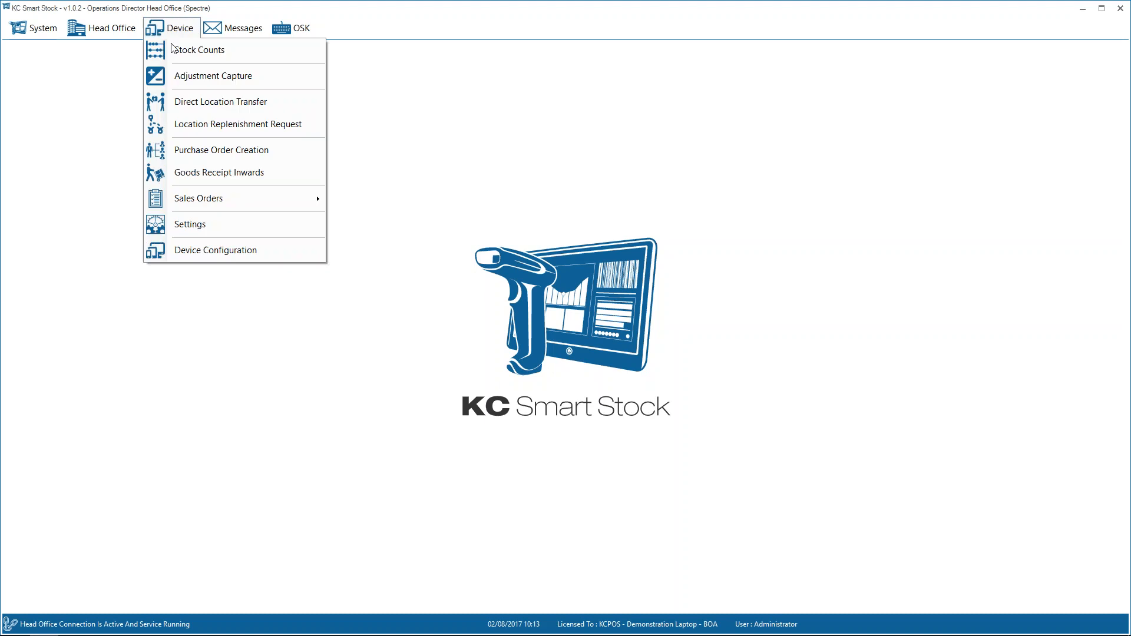
left_click(242, 172)
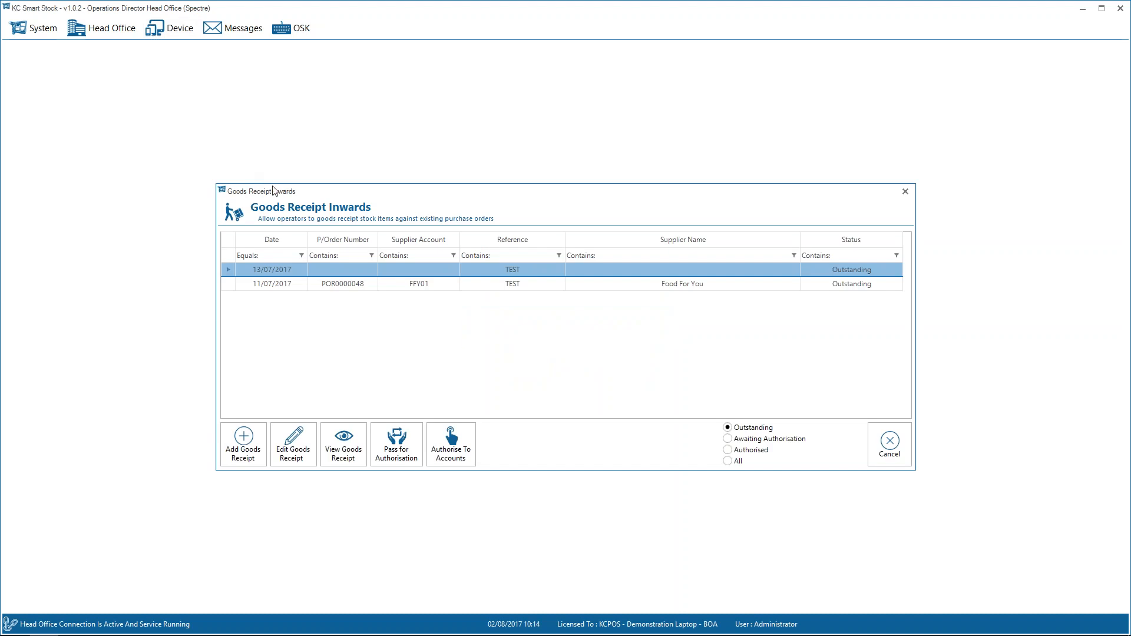
left_click(248, 442)
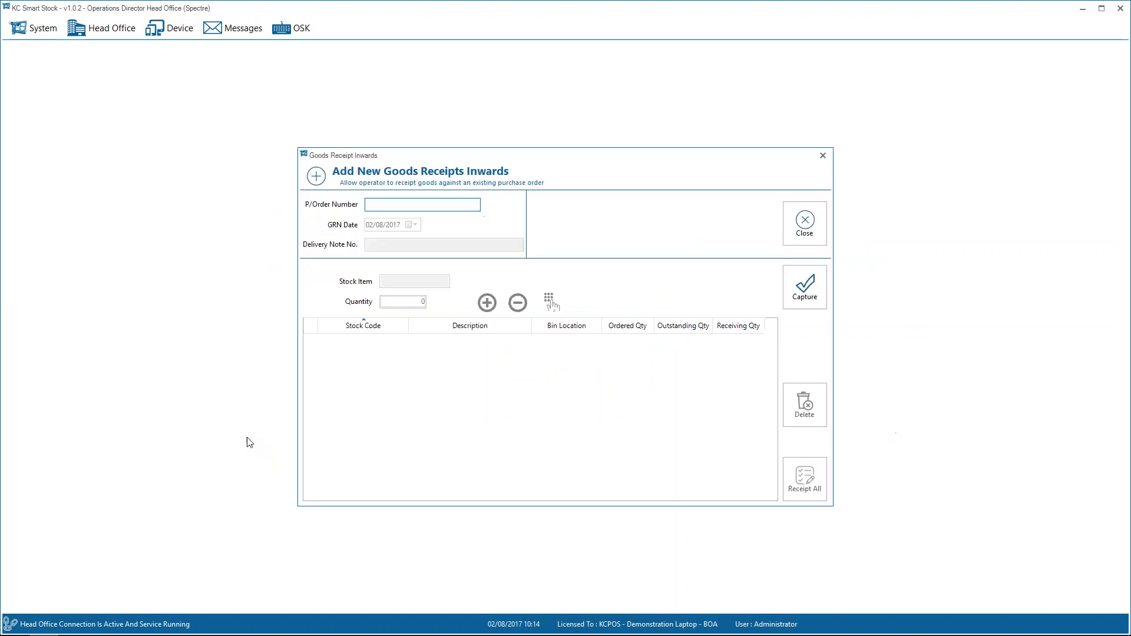
type("POR0000049")
key("Return")
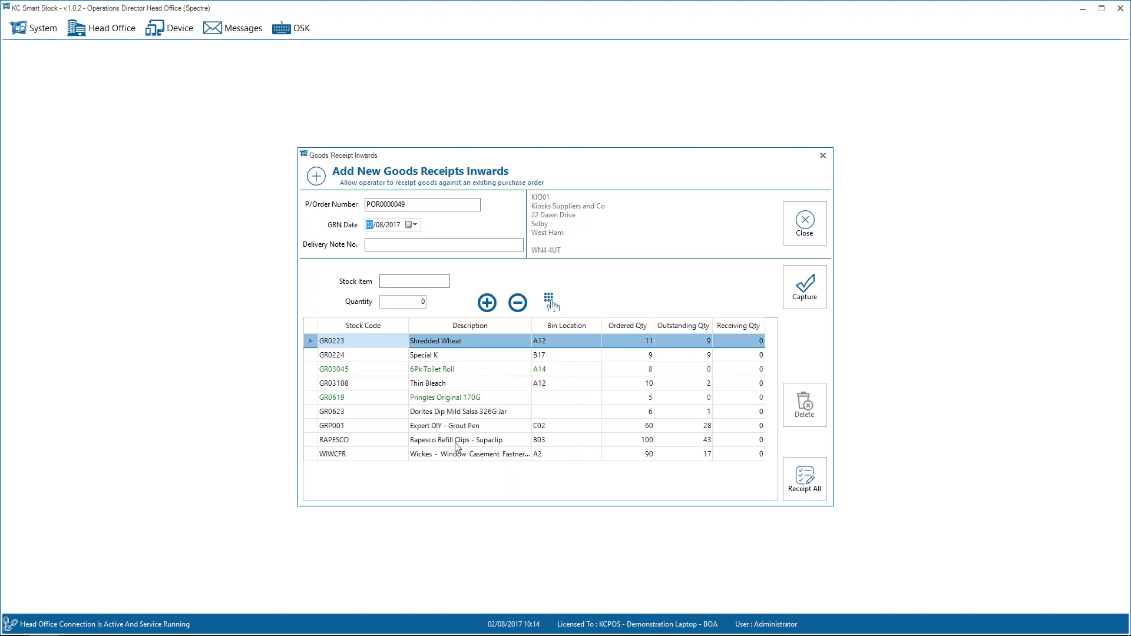
key("Tab")
type("546453")
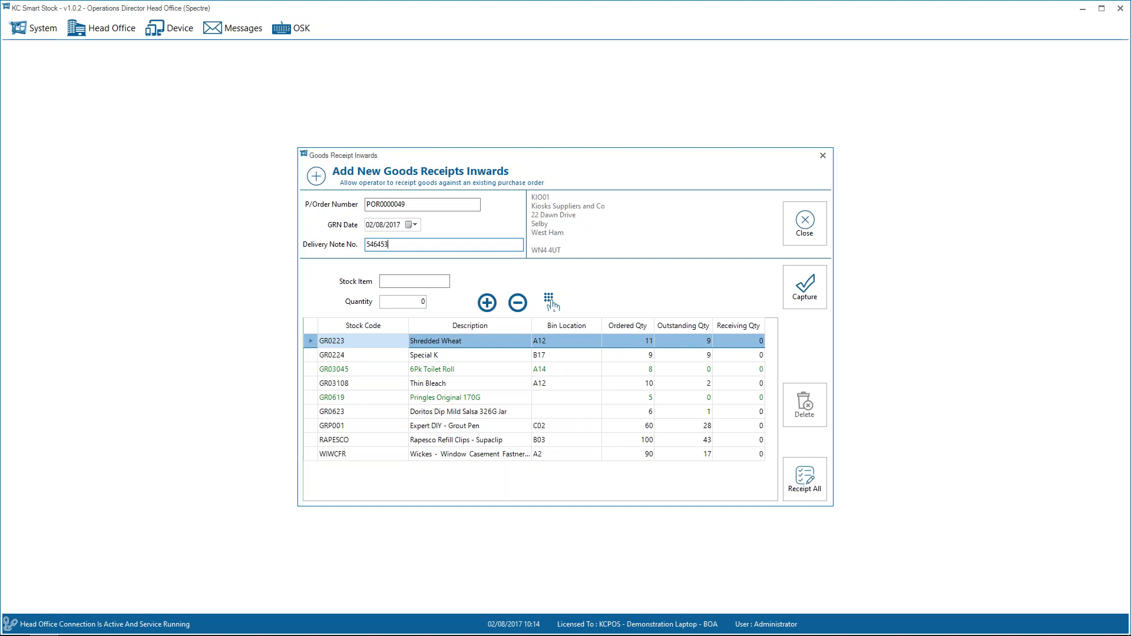
Receive a quantity of 3 for stock item GRP001 on the goods receipt.
key("Tab")
type("GRP001")
key("Return")
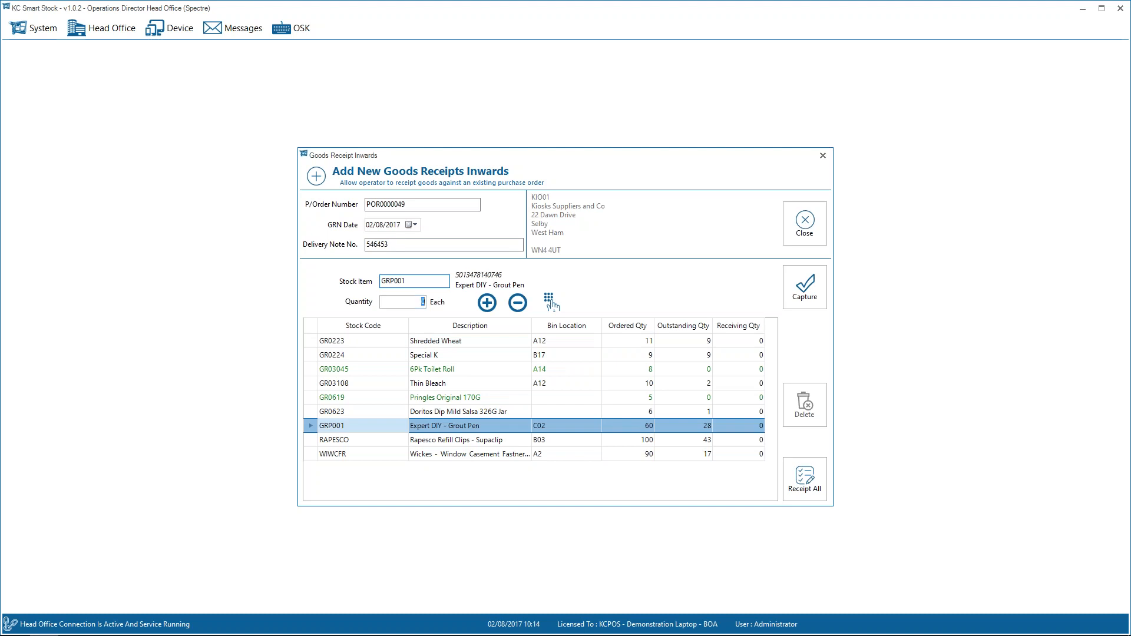
type("3")
key("Return")
Receive a quantity of 5 for stock item RAPESCO on the goods receipt.
type("RAPESCO")
key("Return")
type("5")
key("Return")
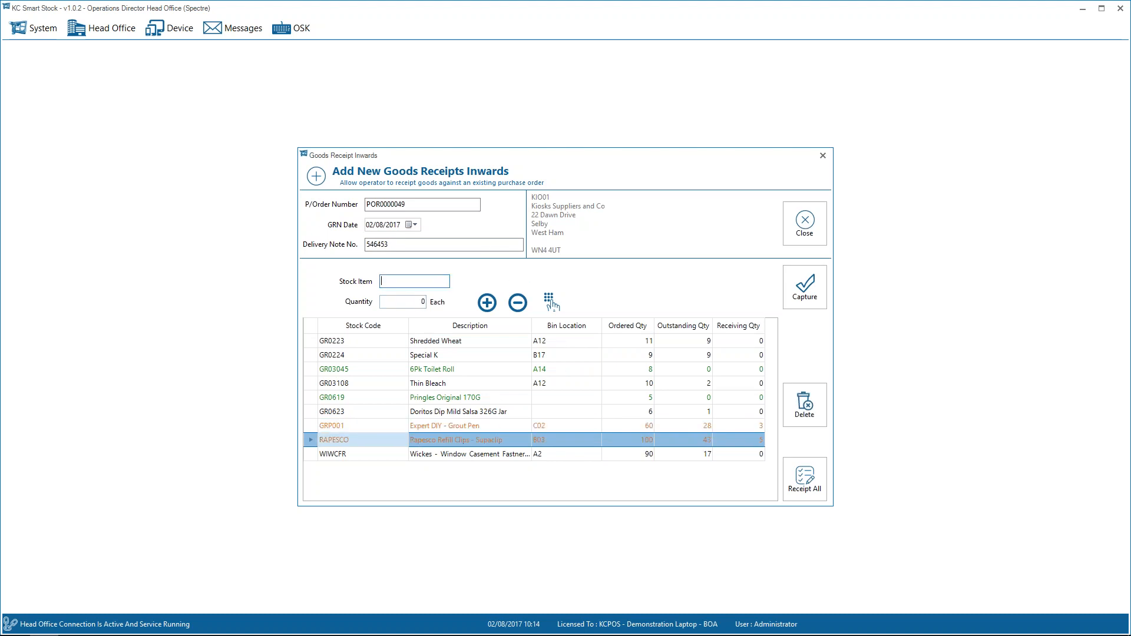
Receive a quantity of 3 for stock item WIWCFR on the goods receipt.
type("WIWCFR")
key("Return")
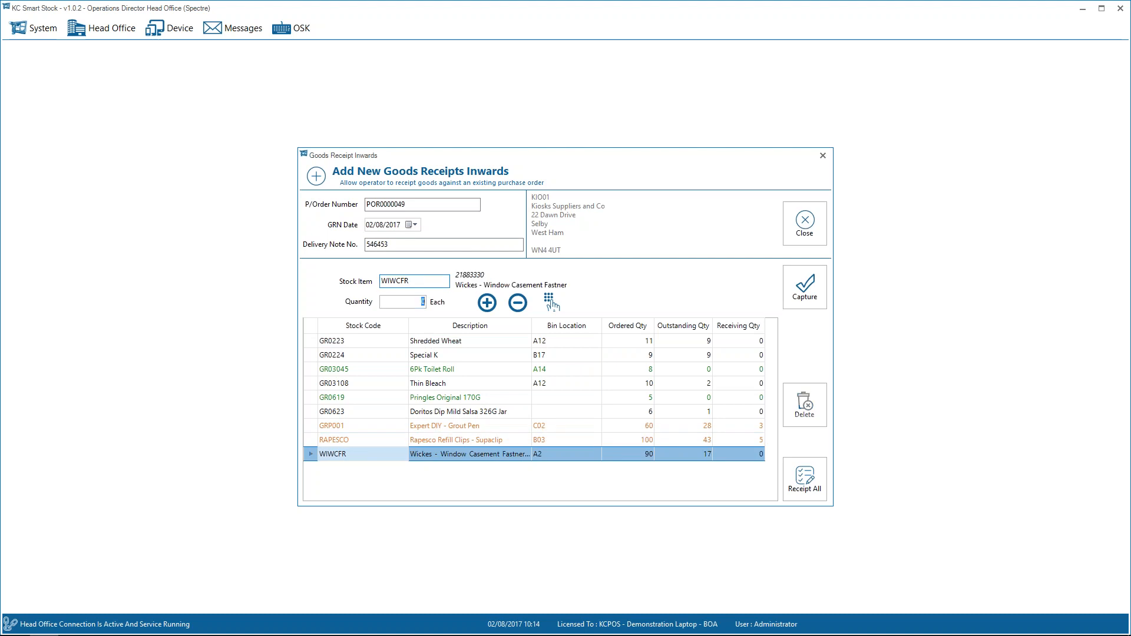
type("3")
key("Return")
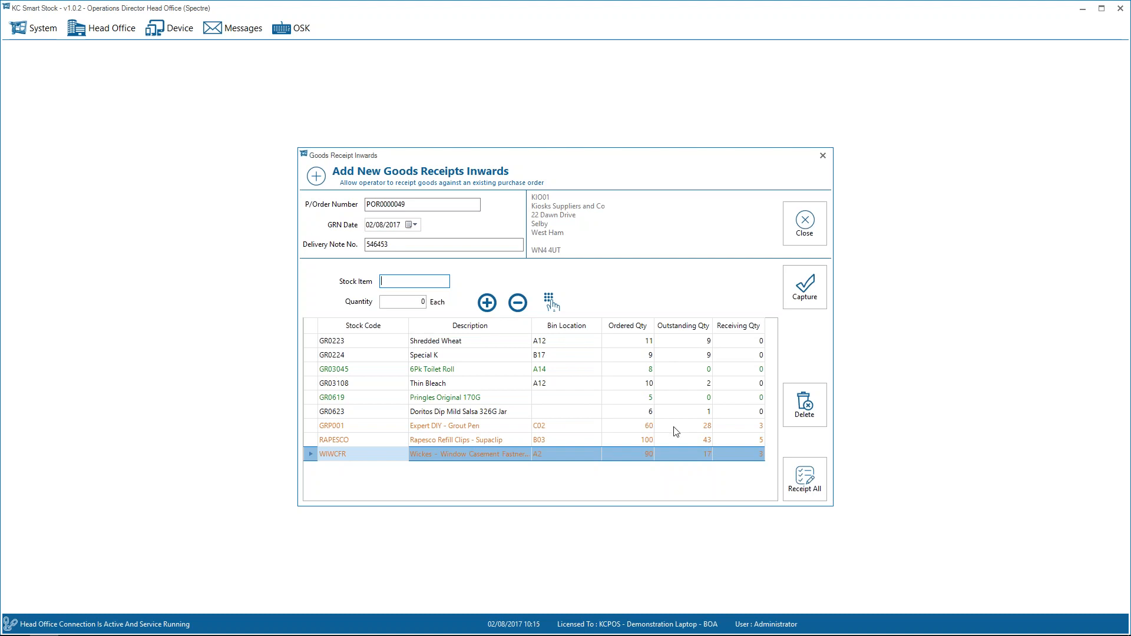
Close the new goods receipt and authorise it for posting to the accounts system.
left_click(806, 231)
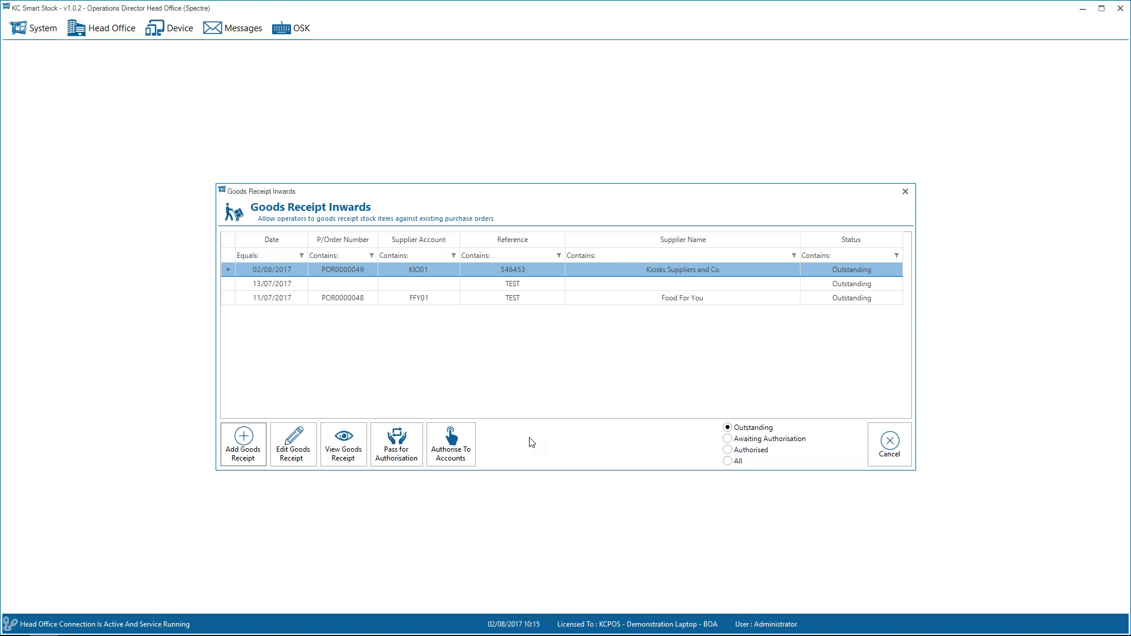
left_click(444, 443)
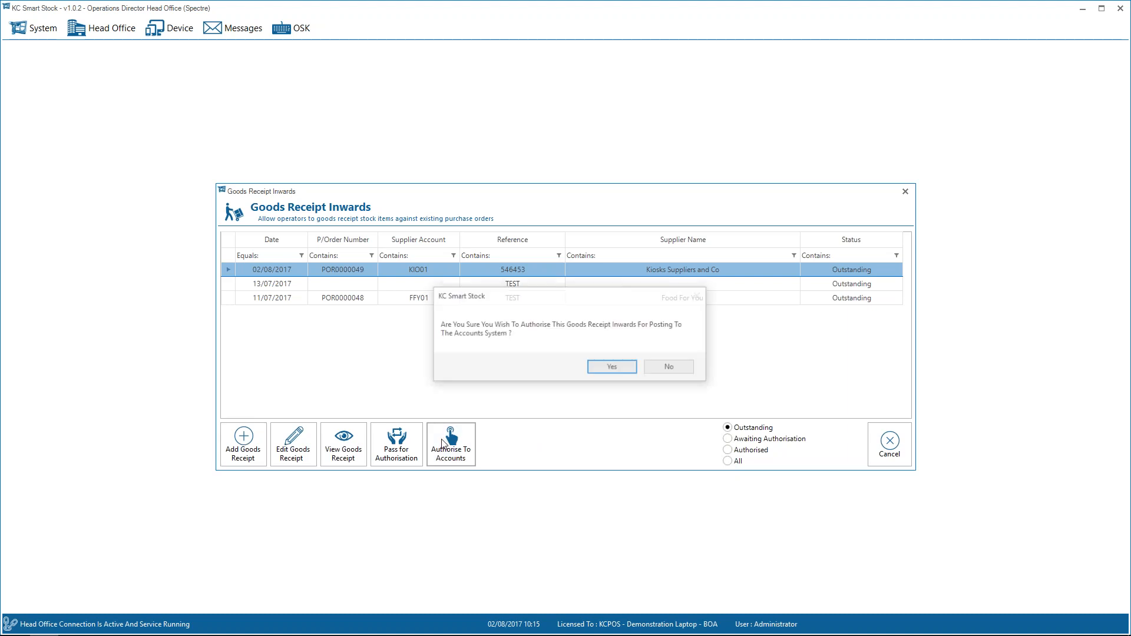
left_click(612, 367)
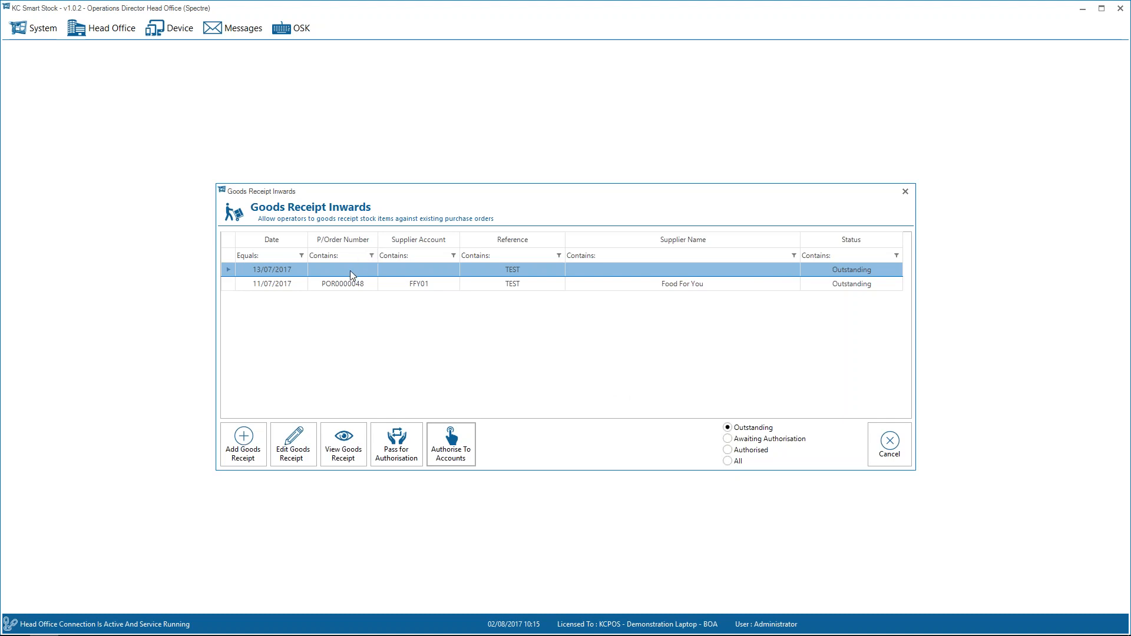
Try a direct goods receipt into stock without a purchase order number, using delivery note number HFHF.
left_click(241, 453)
key("Return")
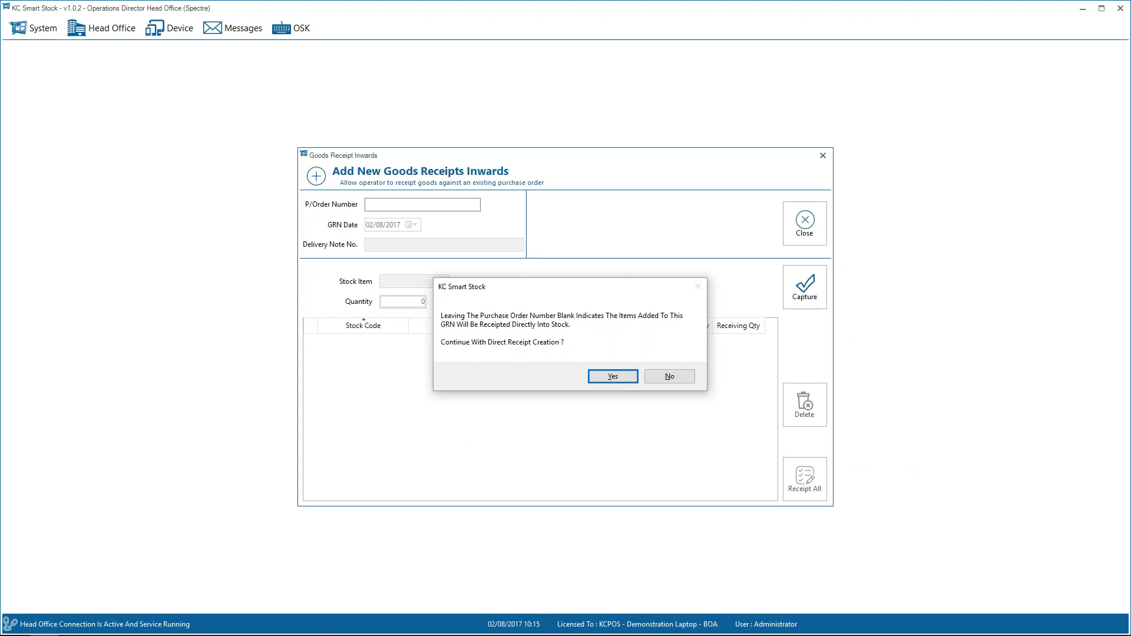
key("Return")
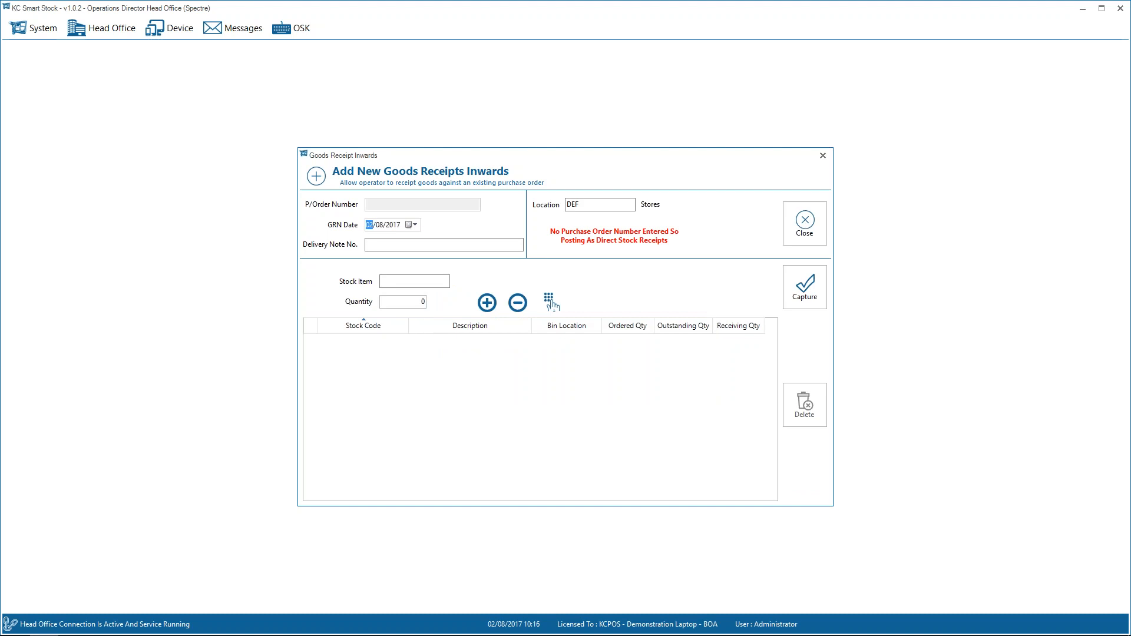
key("Tab")
type("HFHF")
key("Tab")
key("Tab")
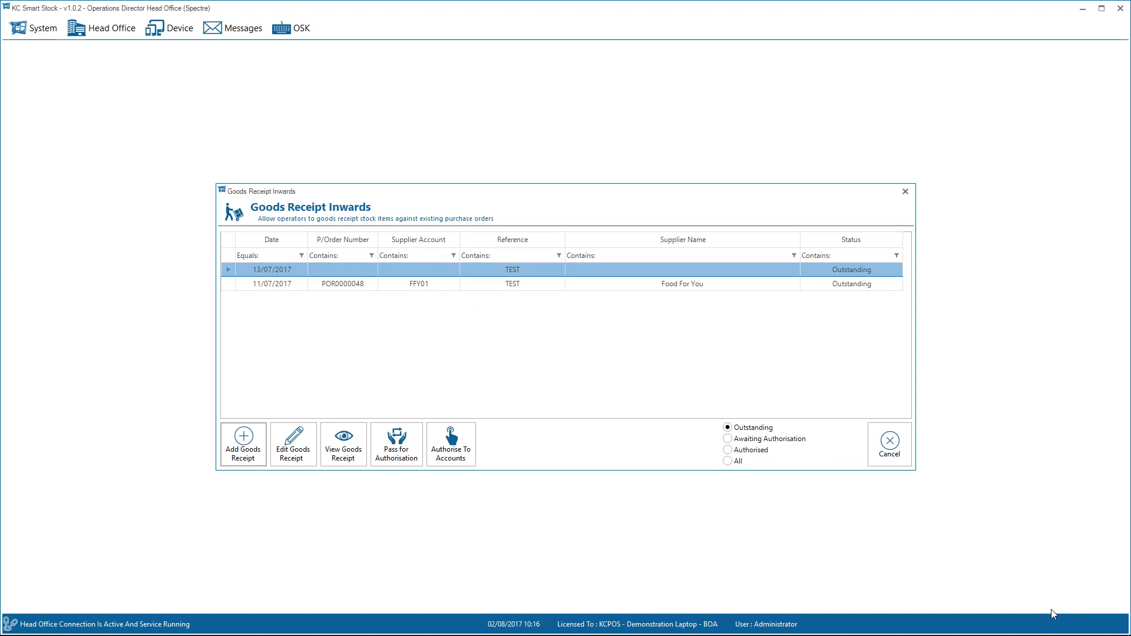
key("Escape")
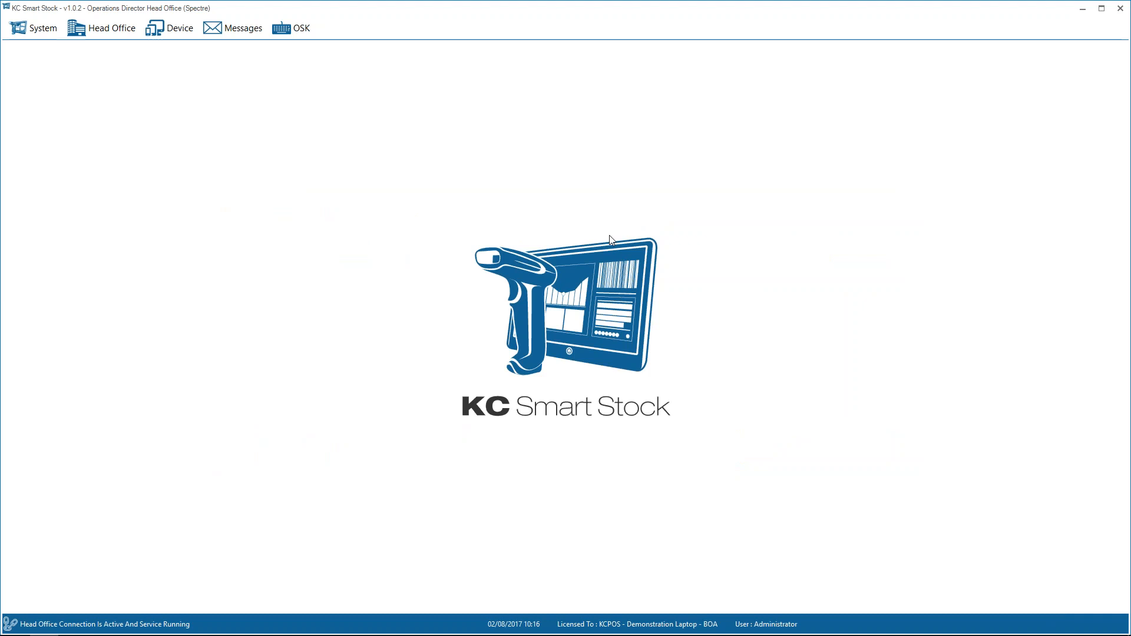
Start a new stock adjustment with the person's first name as the reference and the comment "Dropped these items".
left_click(187, 29)
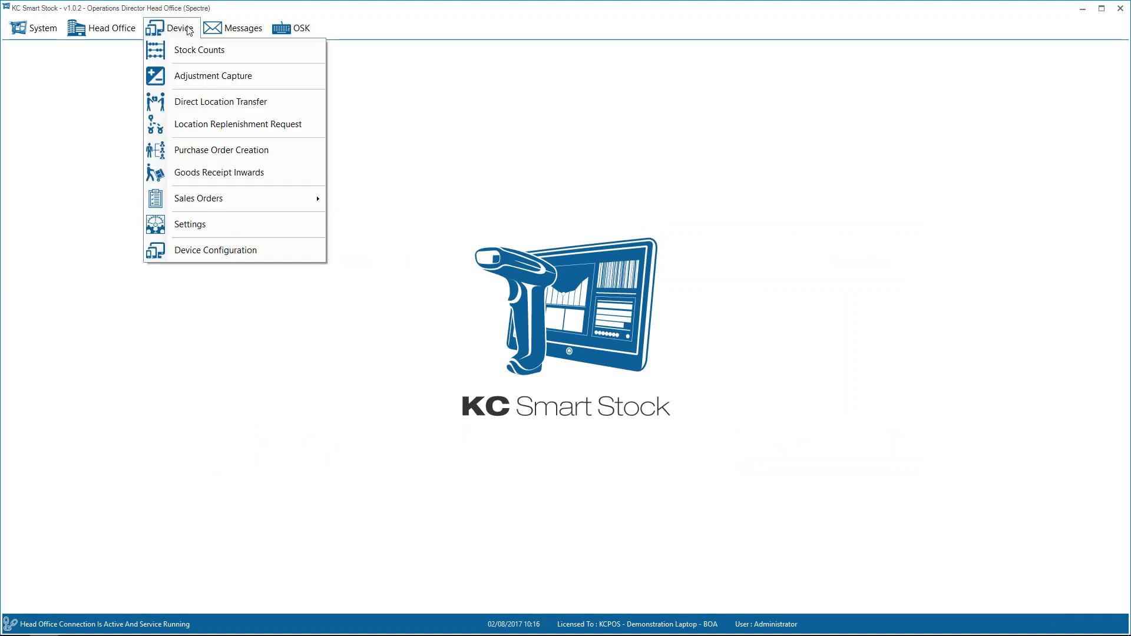
left_click(201, 79)
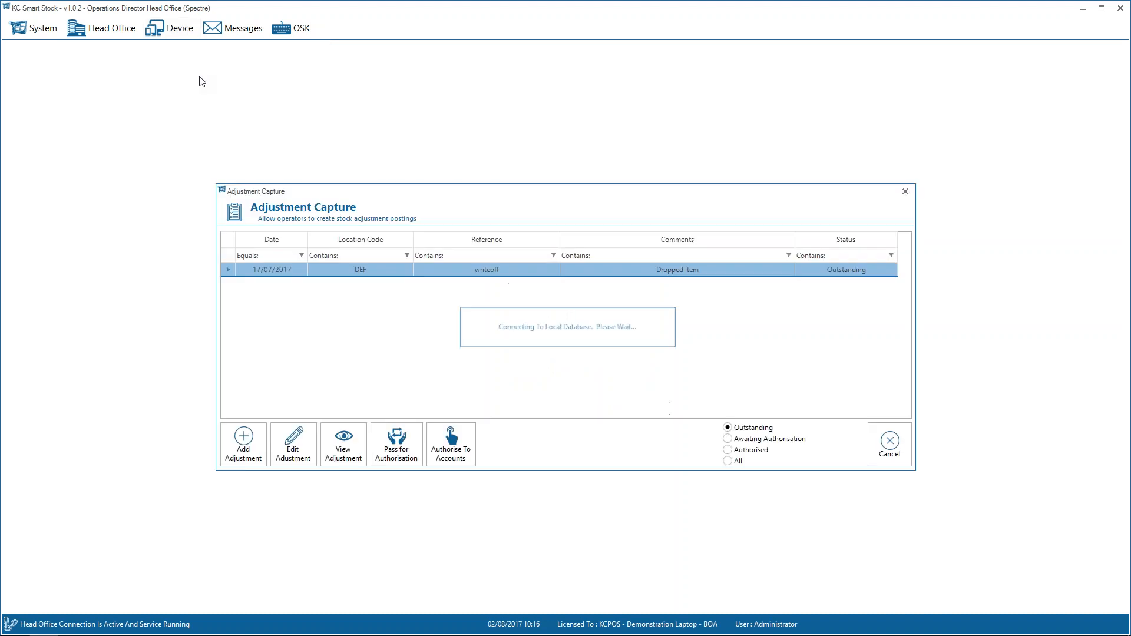
left_click(244, 453)
key("Tab")
key("Tab")
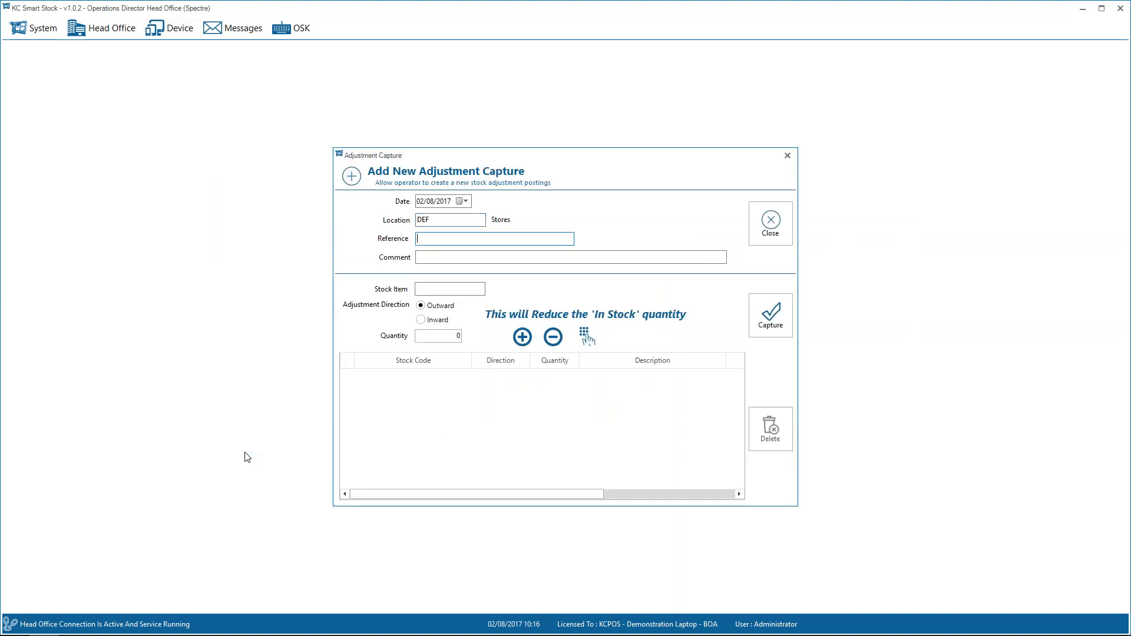
type("neil")
key("Tab")
type("Dropped these items")
key("Tab")
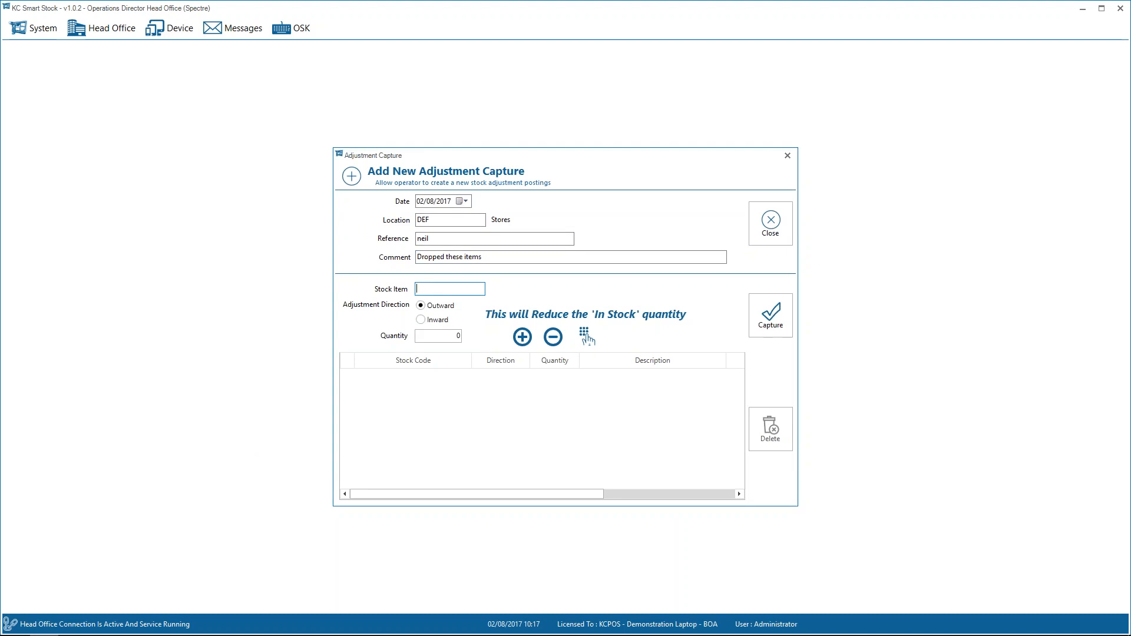
Add an outward adjustment of 3 for stock item GRP001, and close the stock adjustment.
type("GRP001")
key("Tab")
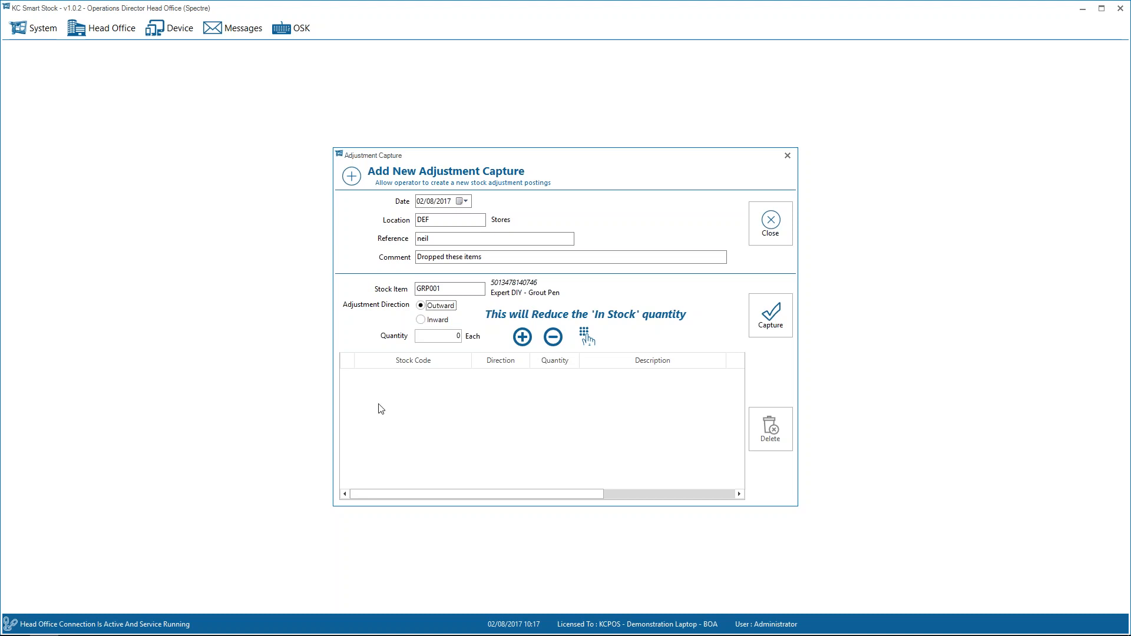
left_click(434, 319)
left_click(440, 305)
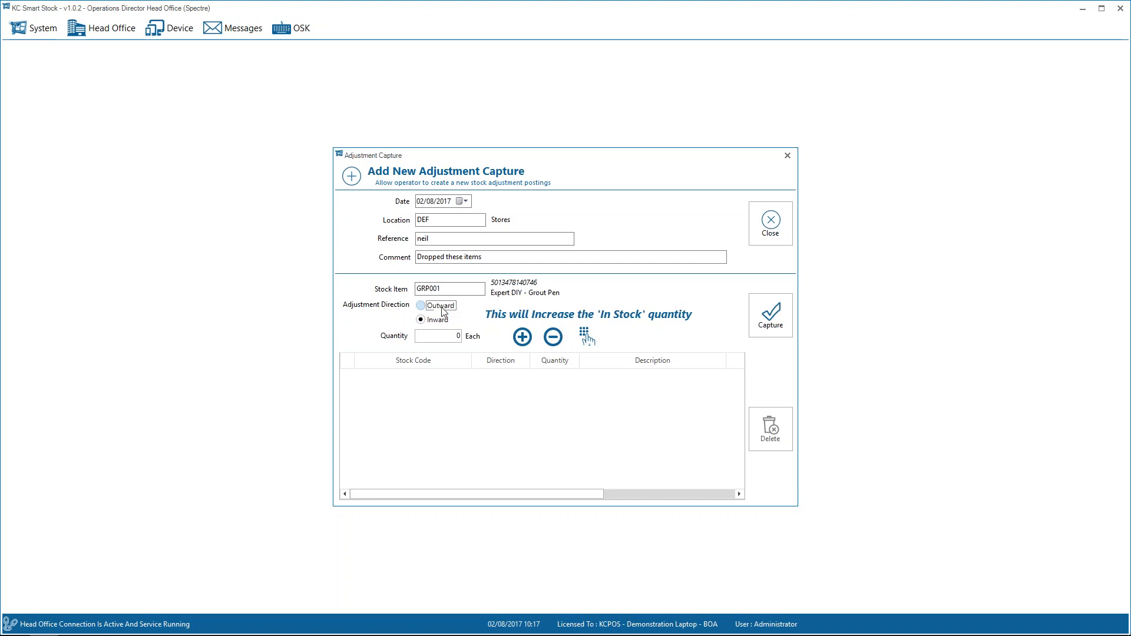
key("Tab")
key("Return")
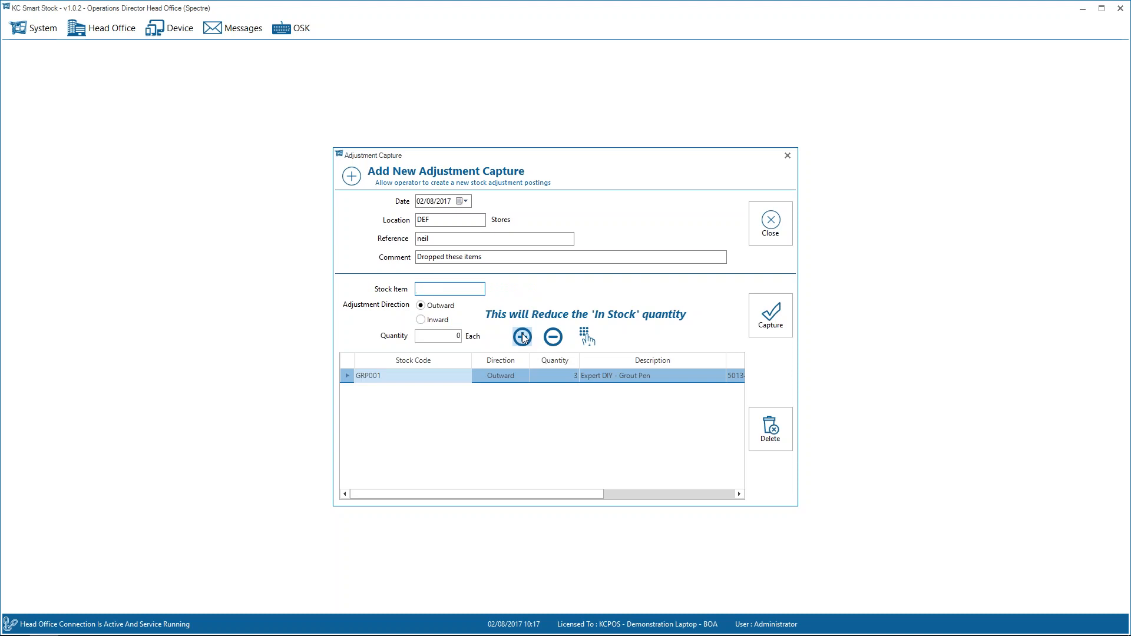
key("Escape")
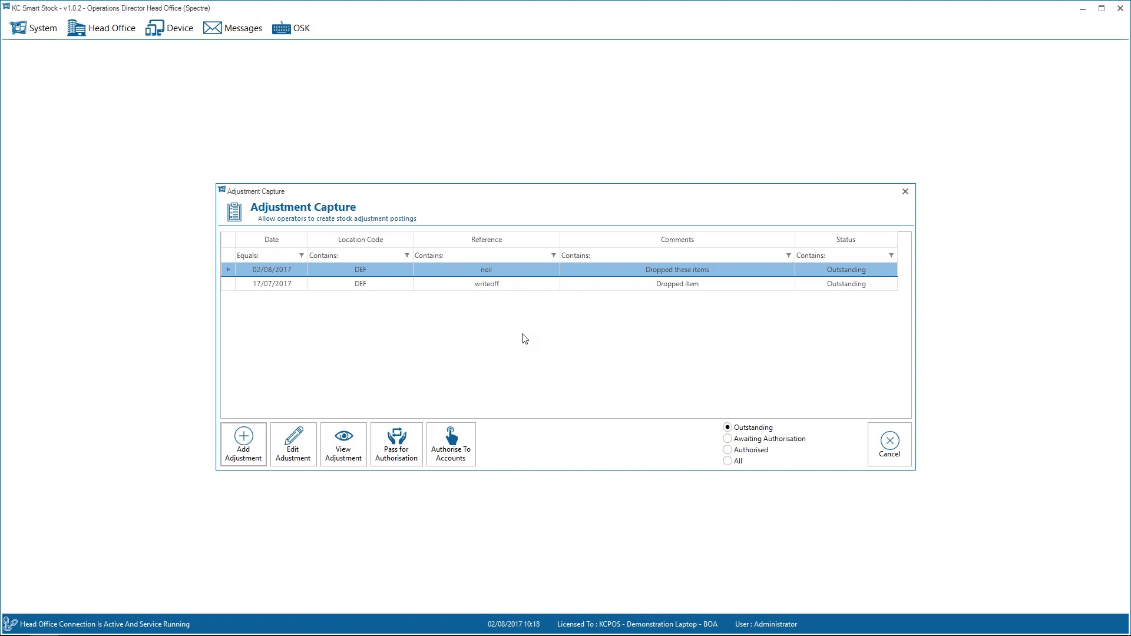
key("Escape")
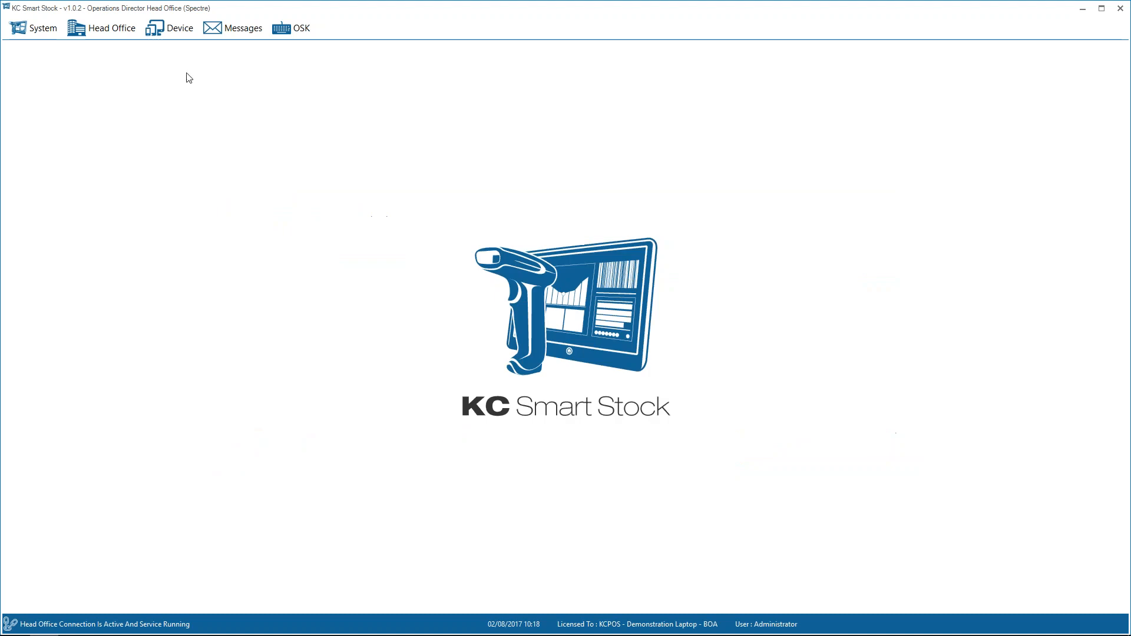
Start a new direct location transfer from HEA to DEF with the comment "need some stock".
left_click(180, 36)
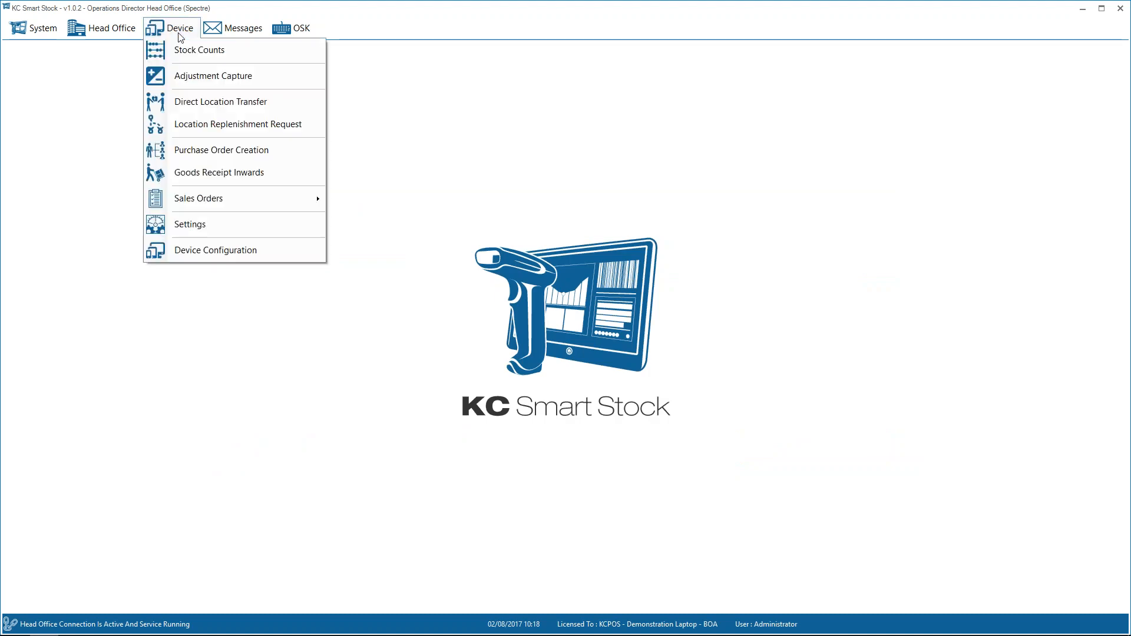
left_click(205, 110)
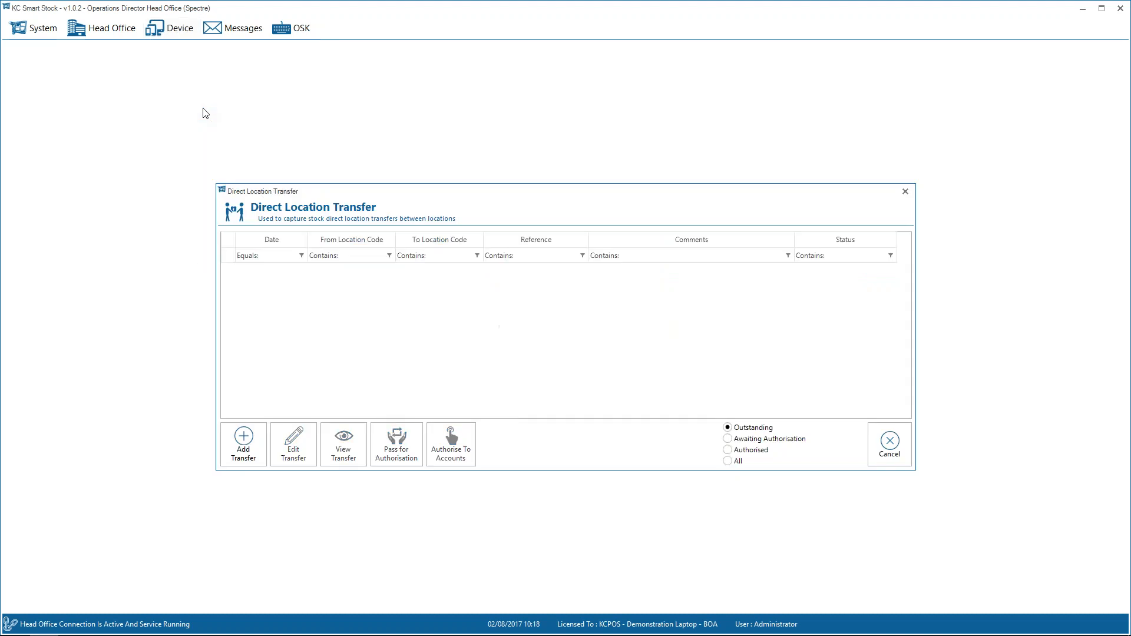
left_click(243, 448)
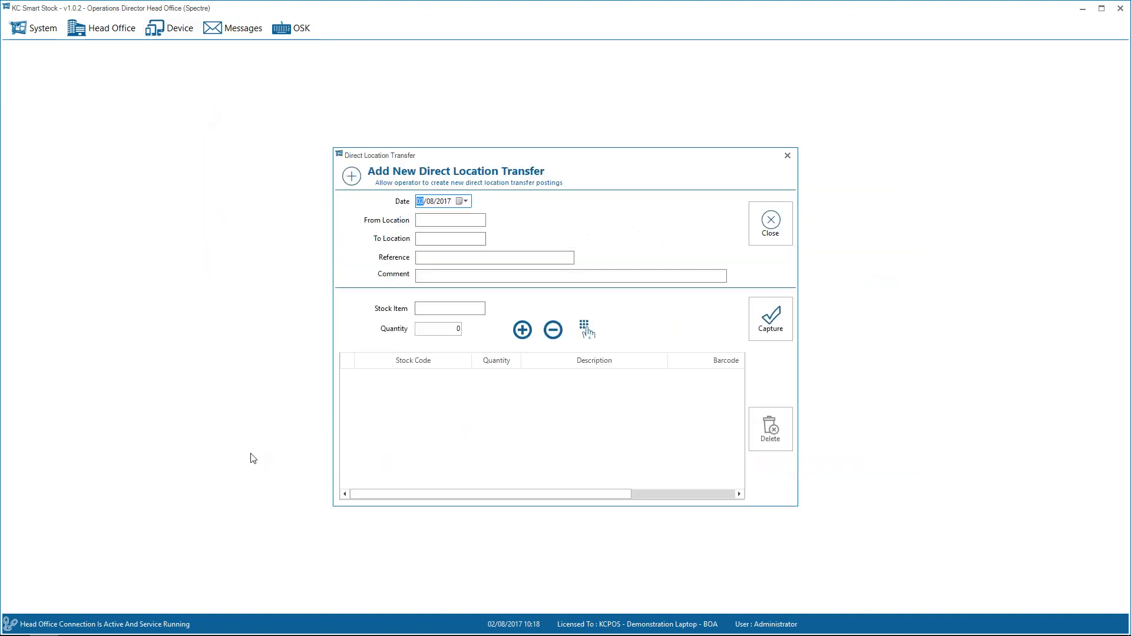
key("Tab")
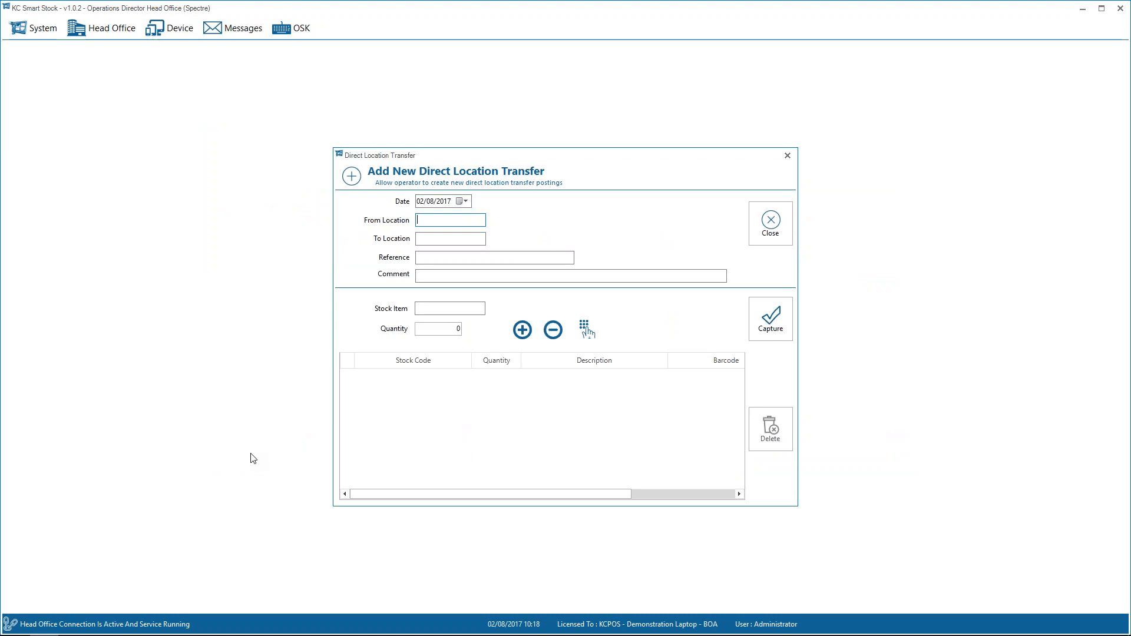
type("HEA")
key("Tab")
type("DEF")
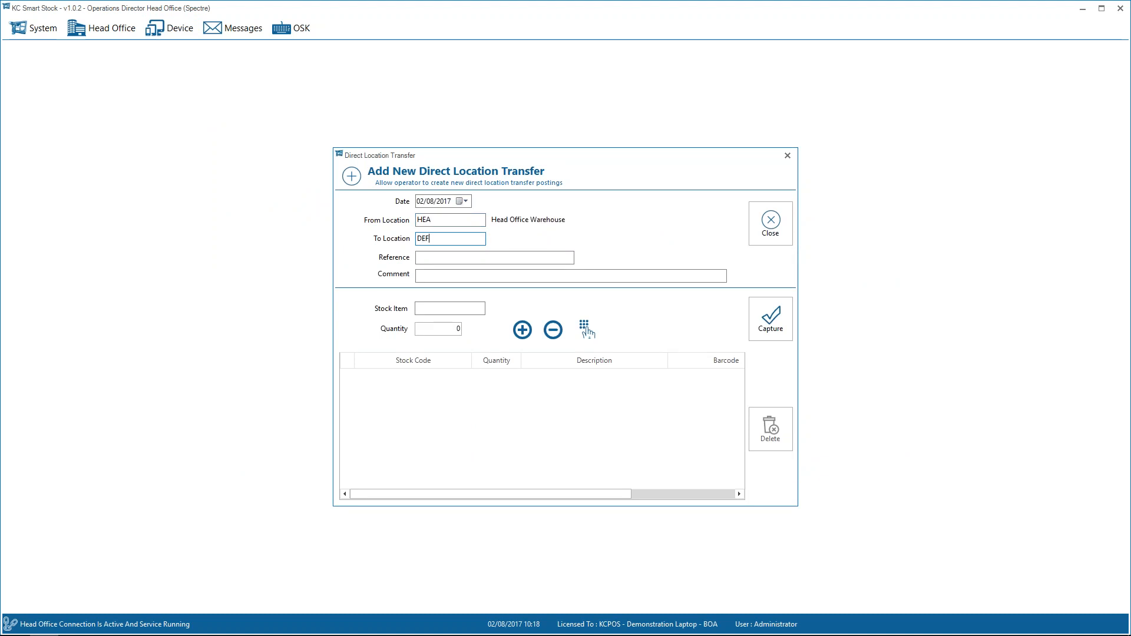
key("Tab")
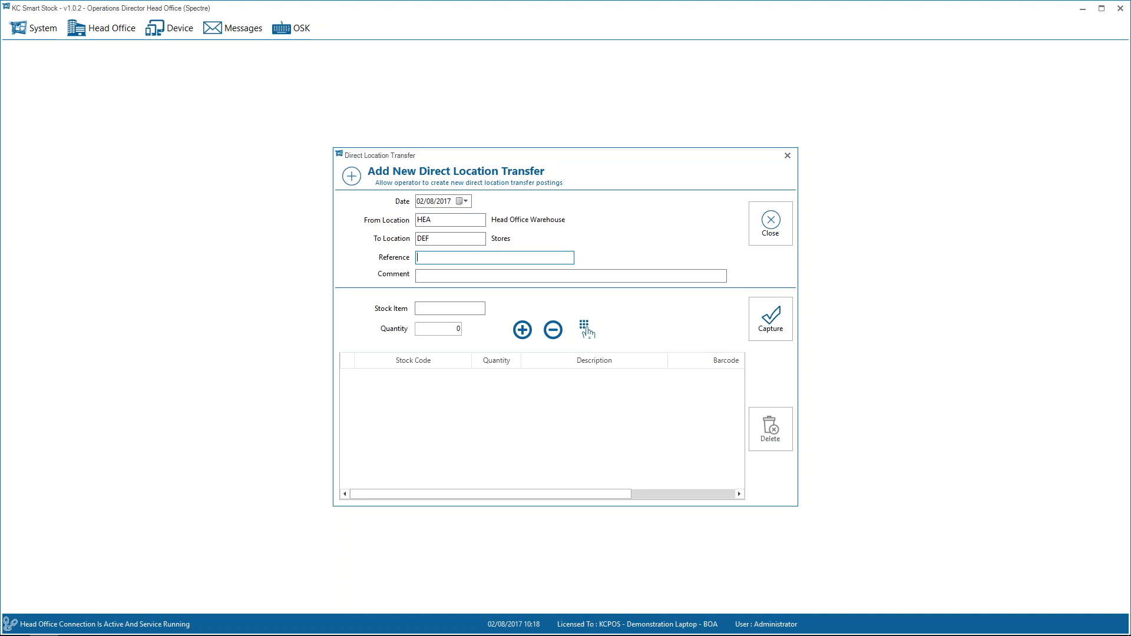
key("Tab")
type("need some stock")
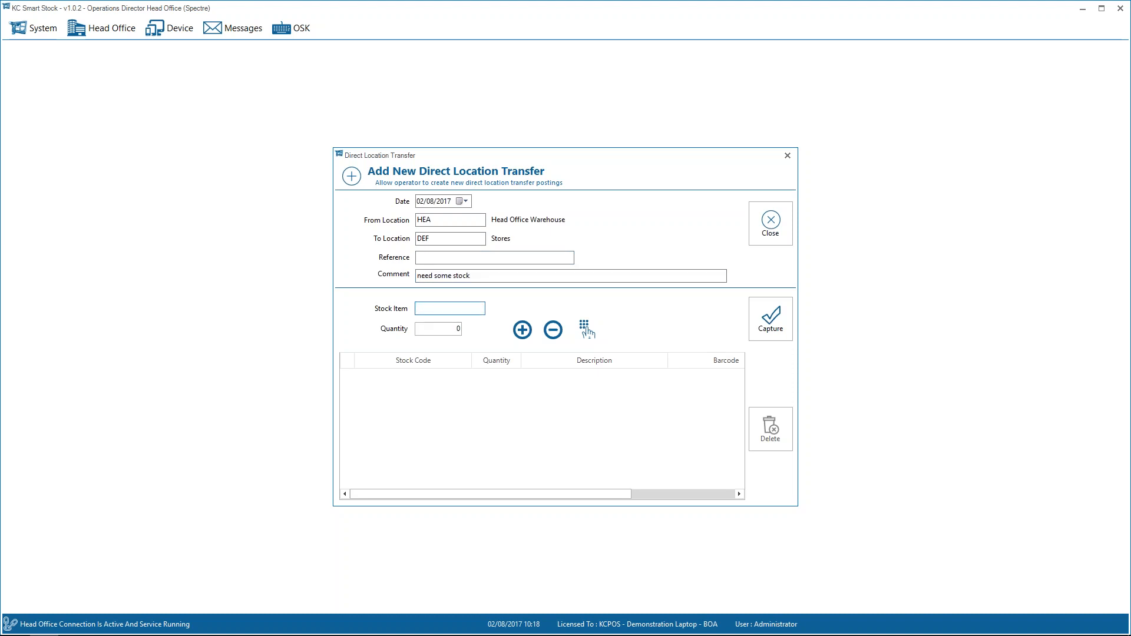
type("GRP001")
Add a quantity of 3 of stock item GRP001 to the location transfer, and close the transfer.
key("Return")
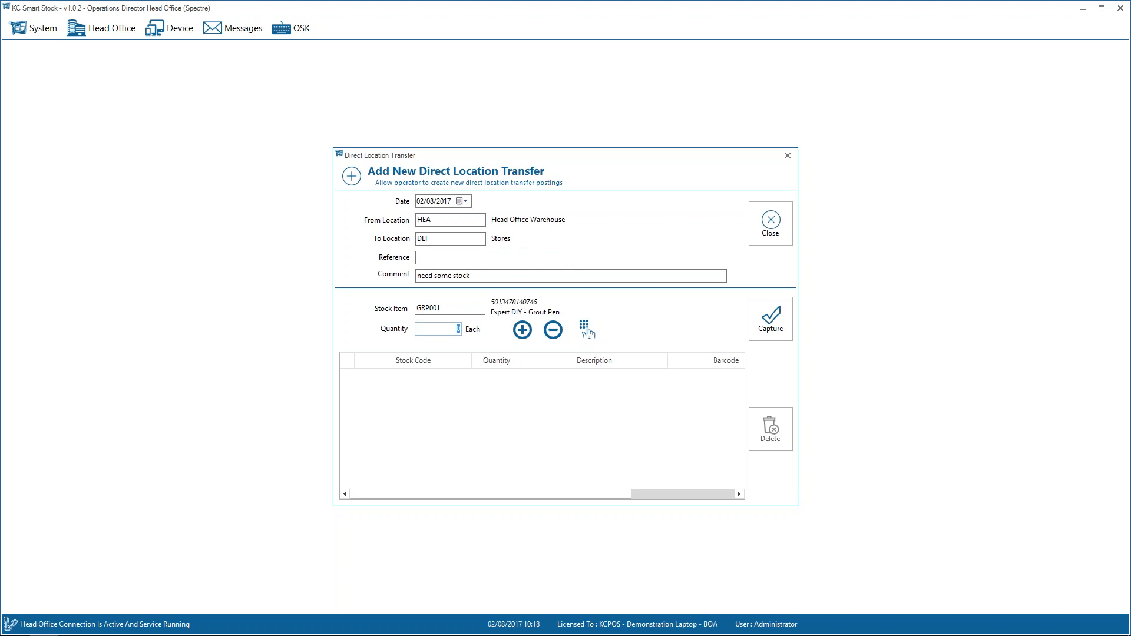
type("3")
left_click(771, 318)
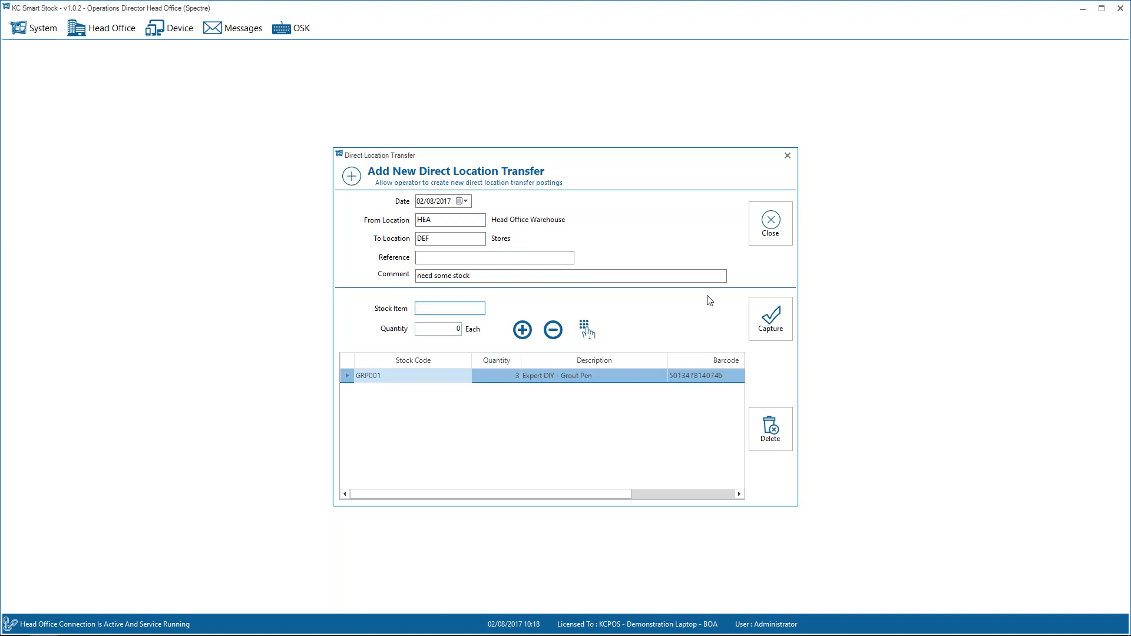
left_click(771, 227)
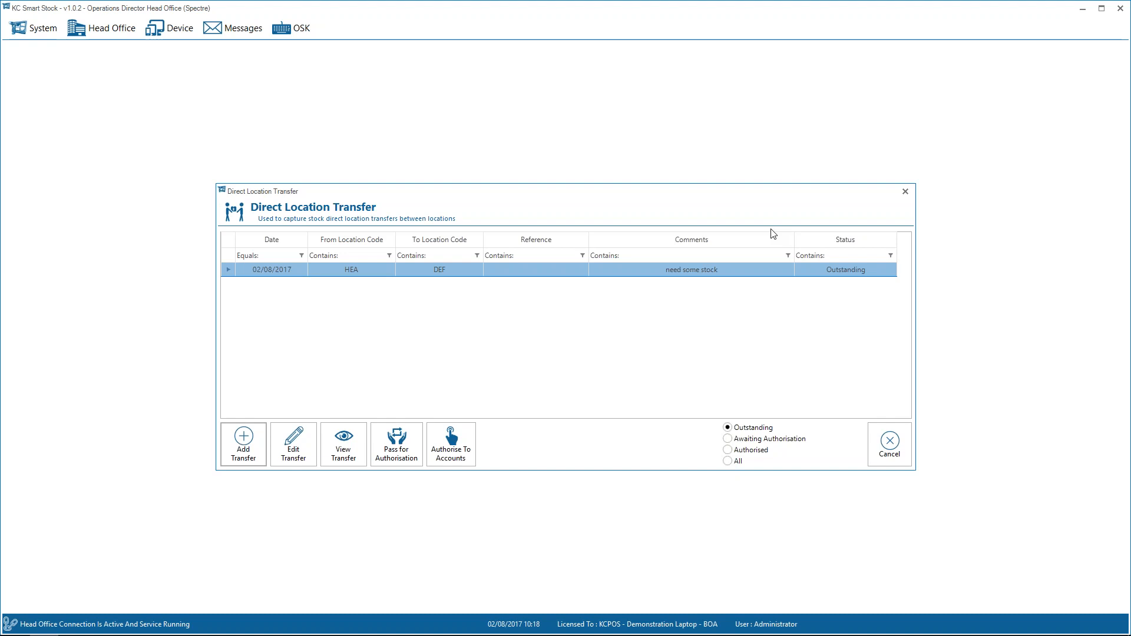
key("Escape")
Start a new location replenishment request for location DEF against HEA, leaving the reference and comment blank.
left_click(174, 28)
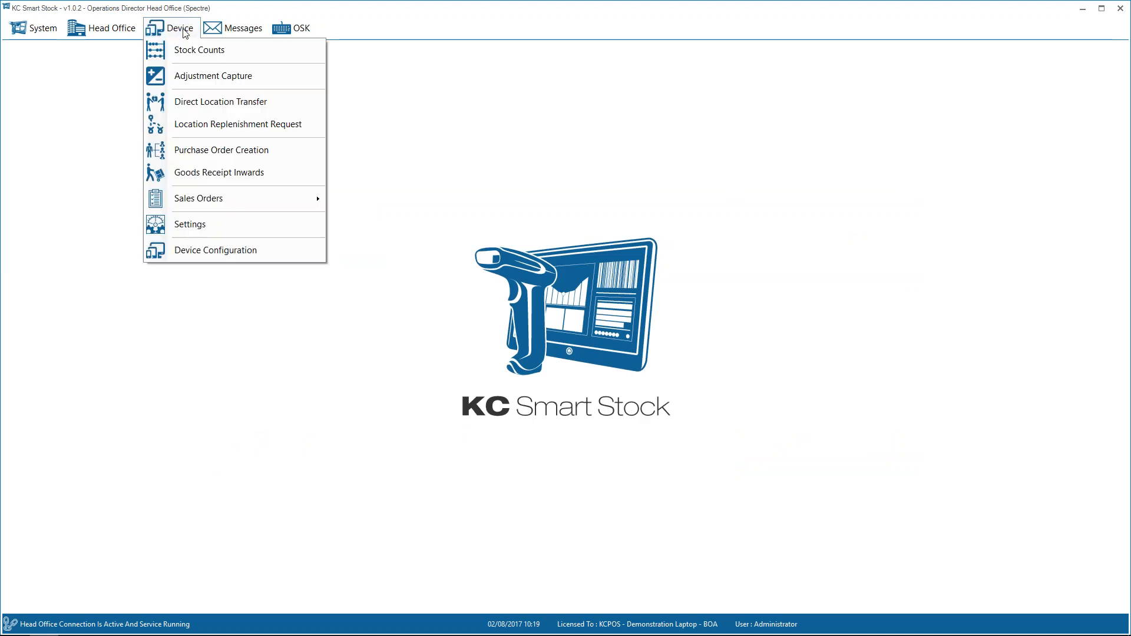
left_click(222, 125)
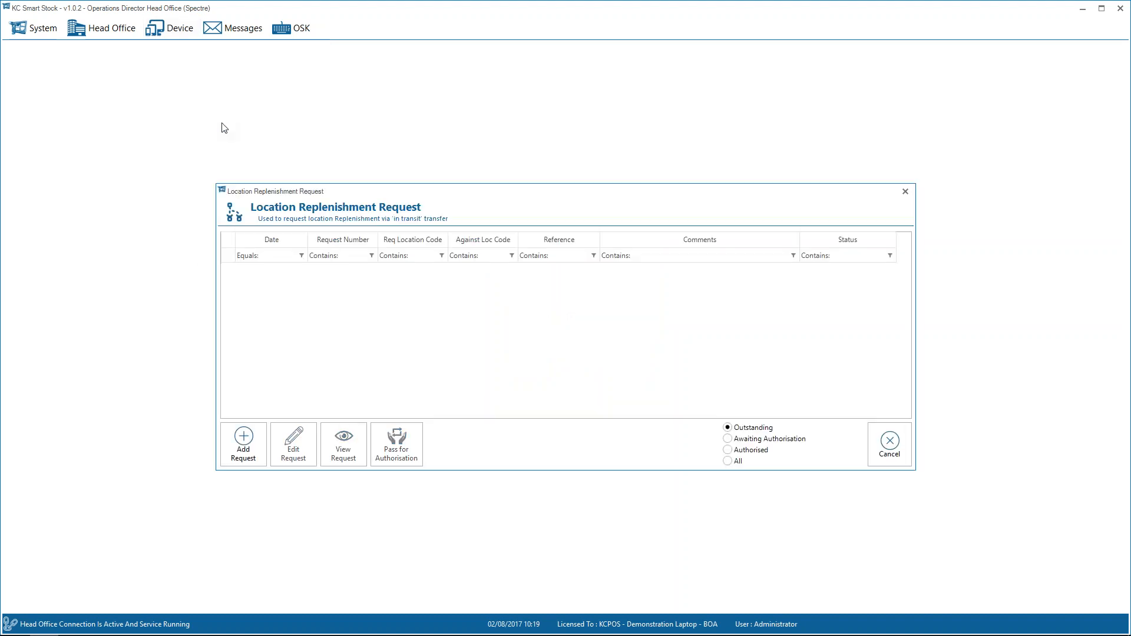
left_click(250, 444)
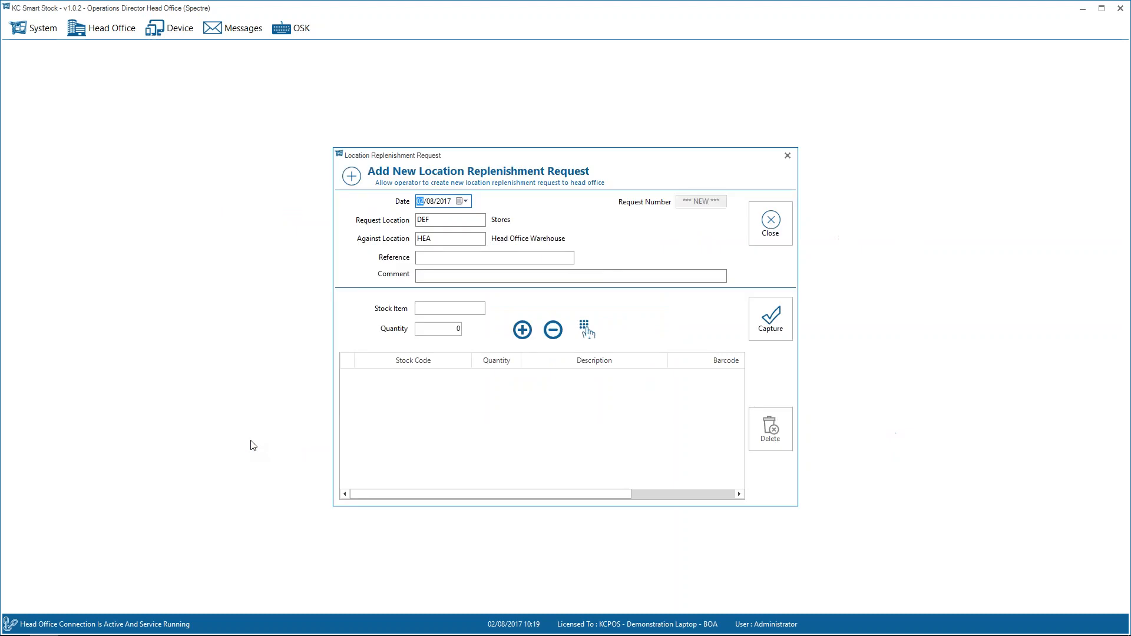
key("Tab")
key("Tab")
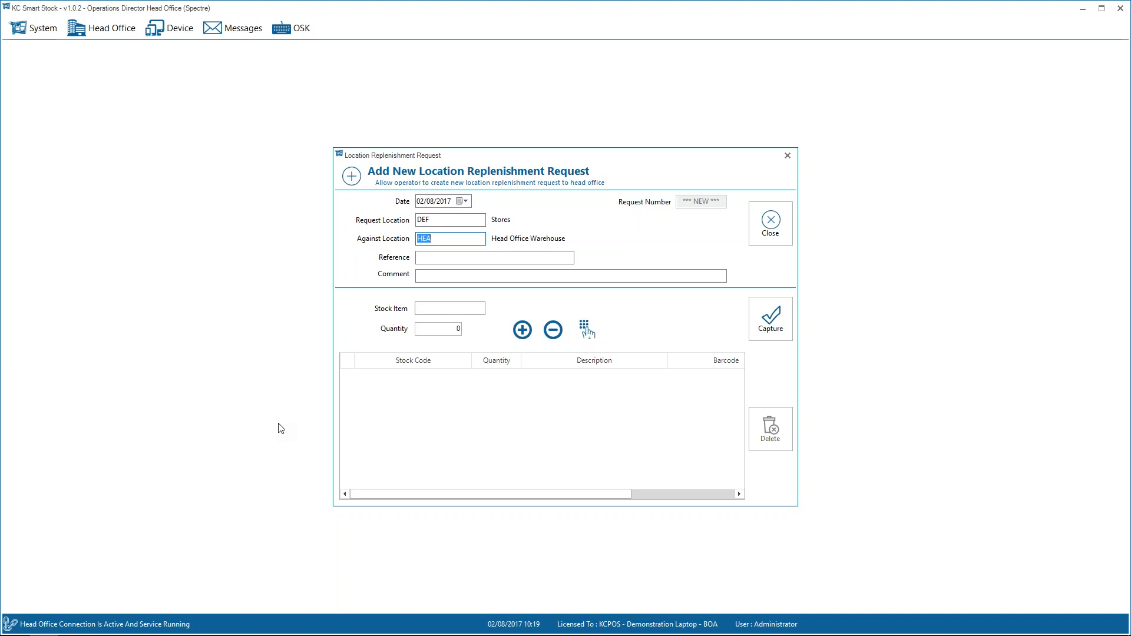
key("Tab")
key("Tab")
Request a quantity of 5 of stock item GRP001 on the replenishment request.
type("GRP001")
key("Return")
type("5")
key("Return")
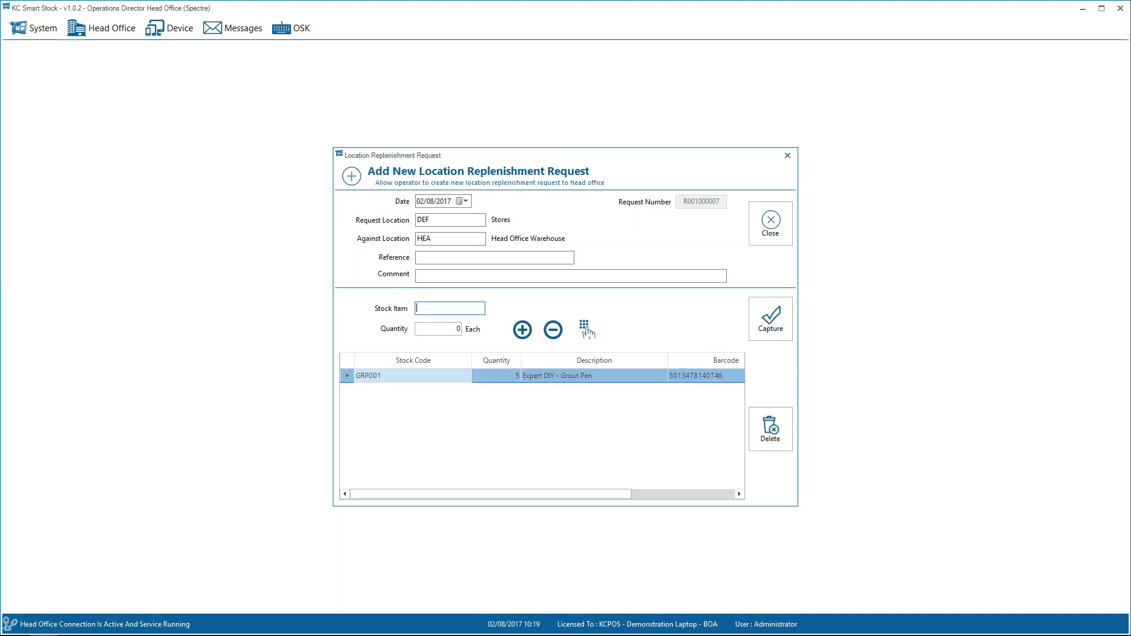
Request a quantity of 55 of stock item RAPESCO on the replenishment request.
type("RAPESCO")
key("Return")
type("55")
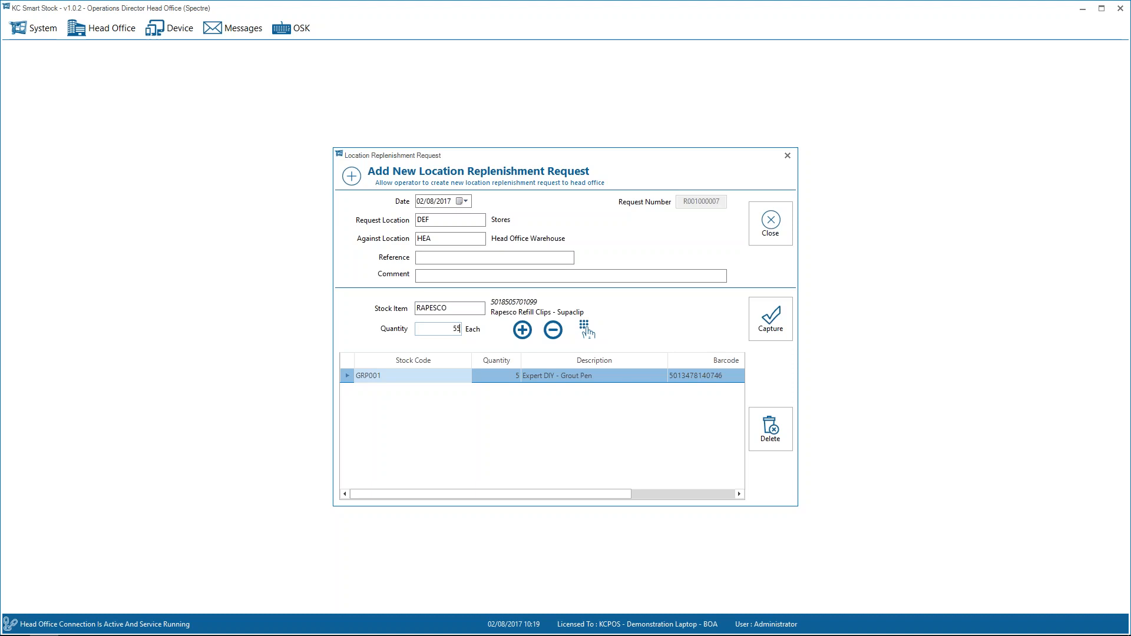
key("Return")
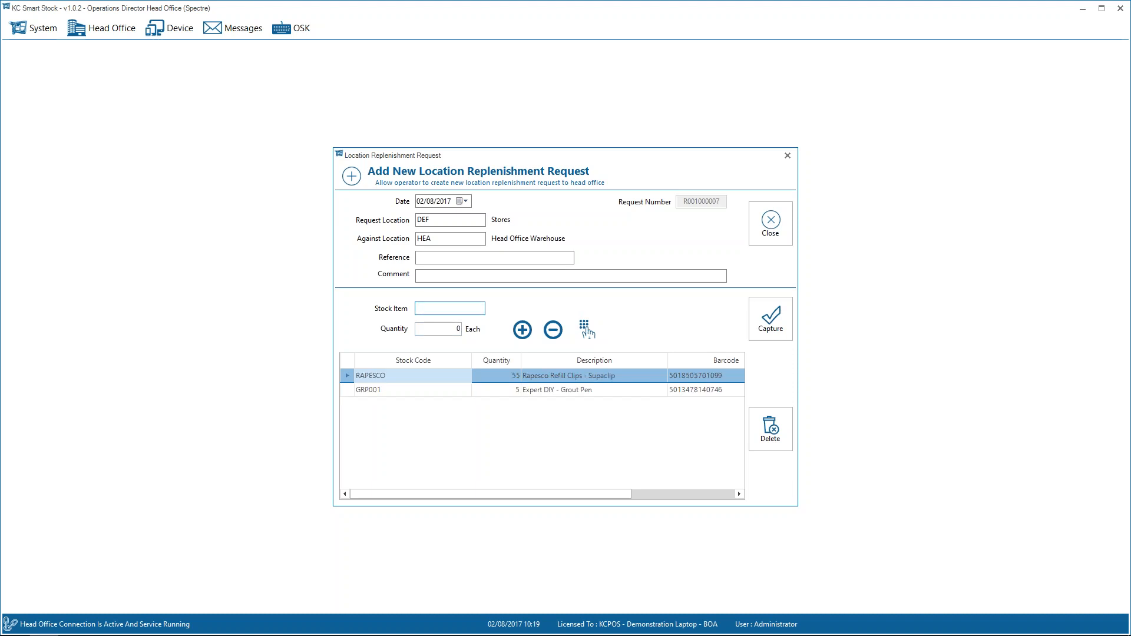
Request a quantity of 6 of stock item WIWCFR, and close the replenishment request.
type("WIWCFR")
key("Return")
type("6")
key("Return")
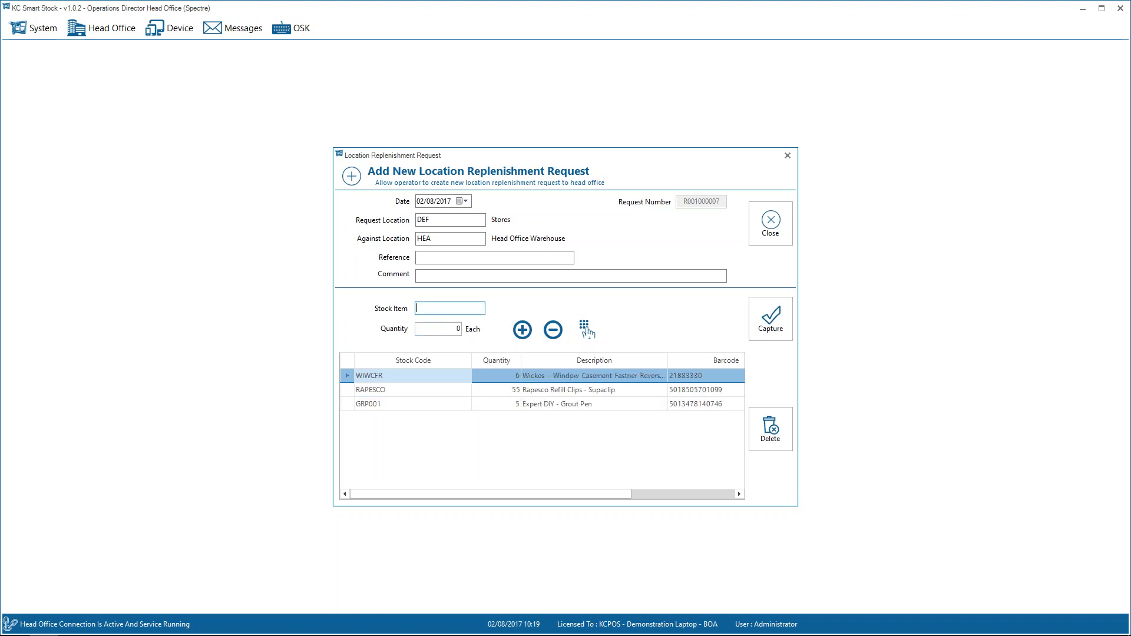
key("Escape")
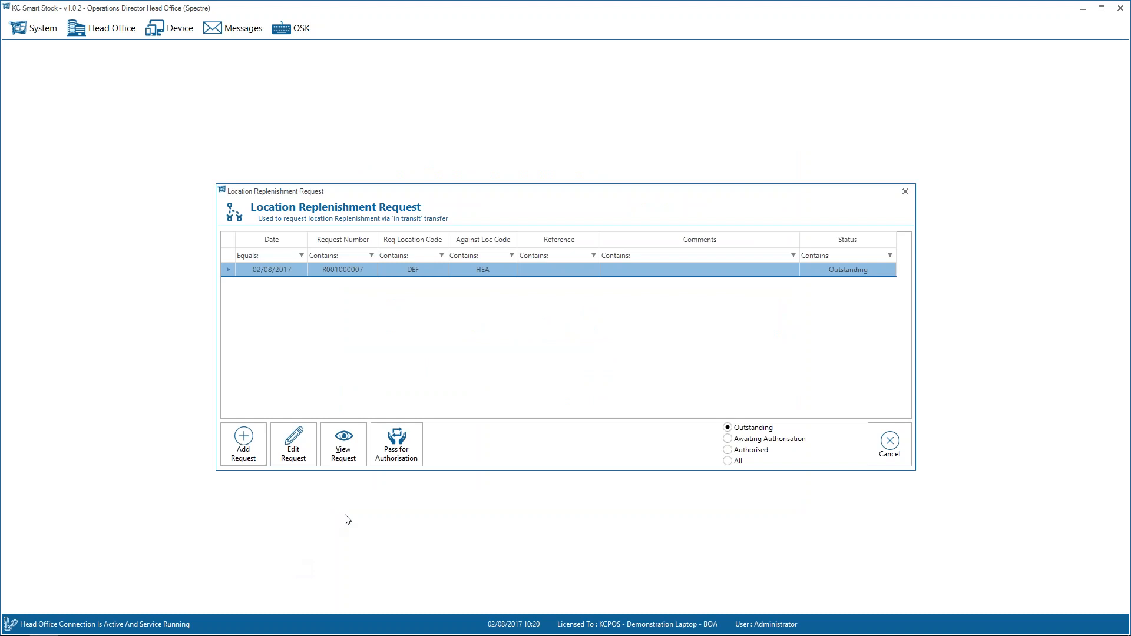
Pass the outstanding replenishment request for location DEF for authorisation, and close the request list.
left_click(396, 446)
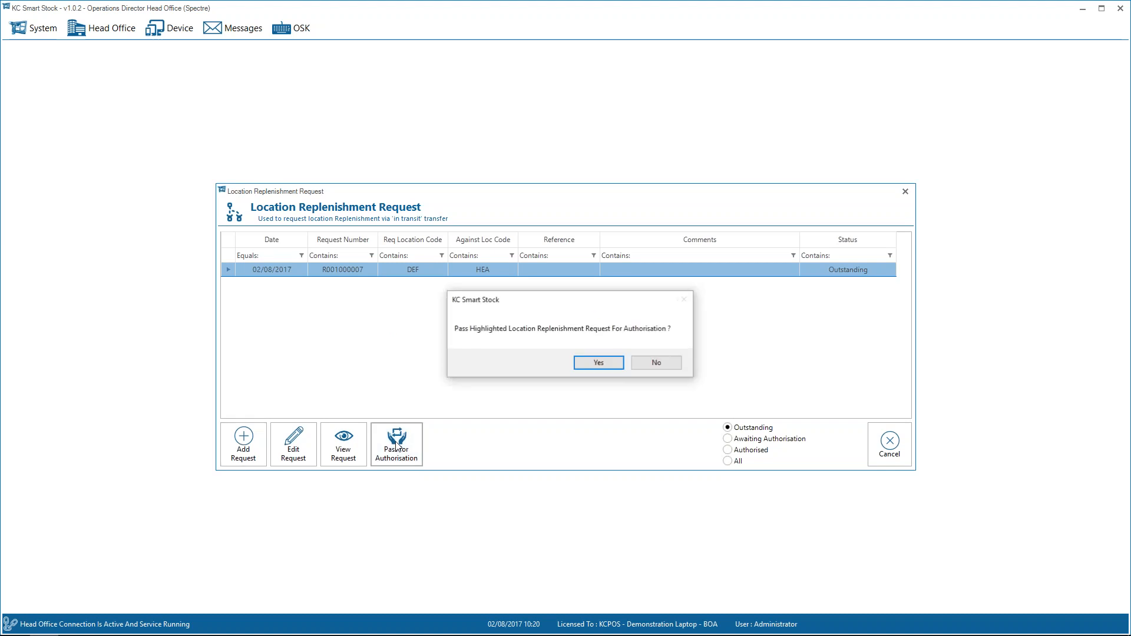
left_click(595, 365)
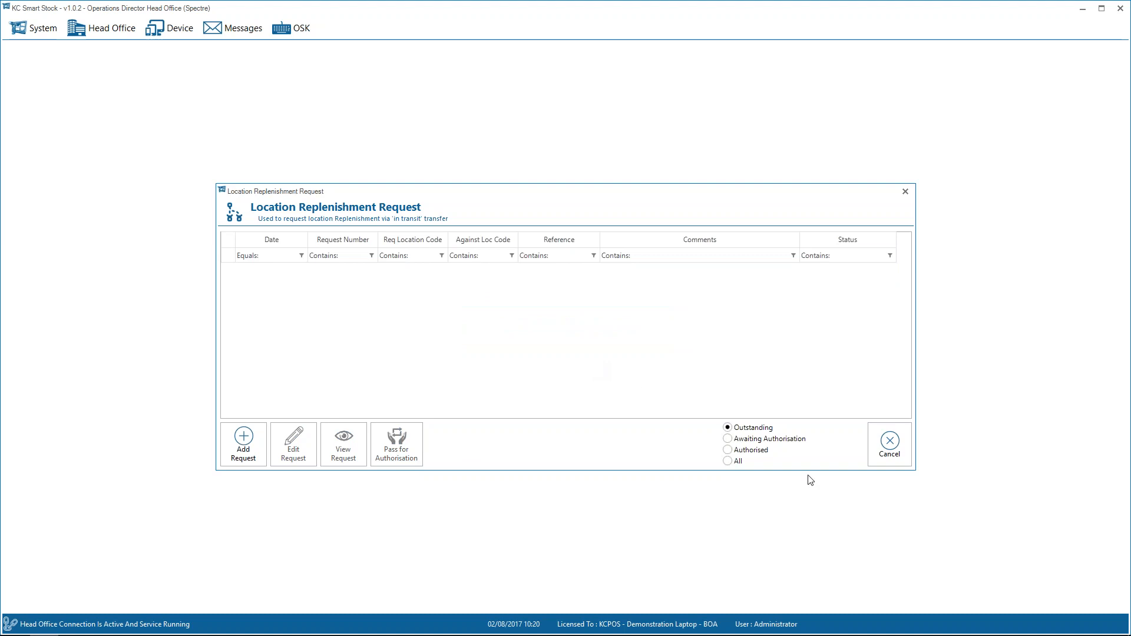
left_click(889, 443)
Open the in transit despatches and view the lines of the outstanding 02/08/2017 transfer request for DEF against HEA.
left_click(125, 31)
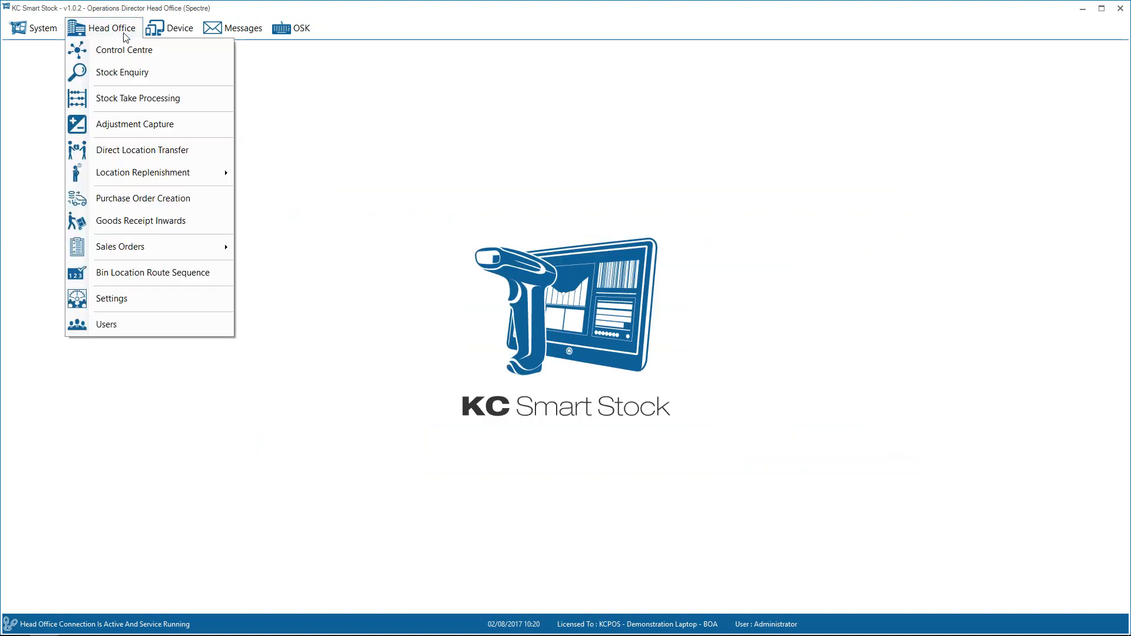
mouse_move(139, 177)
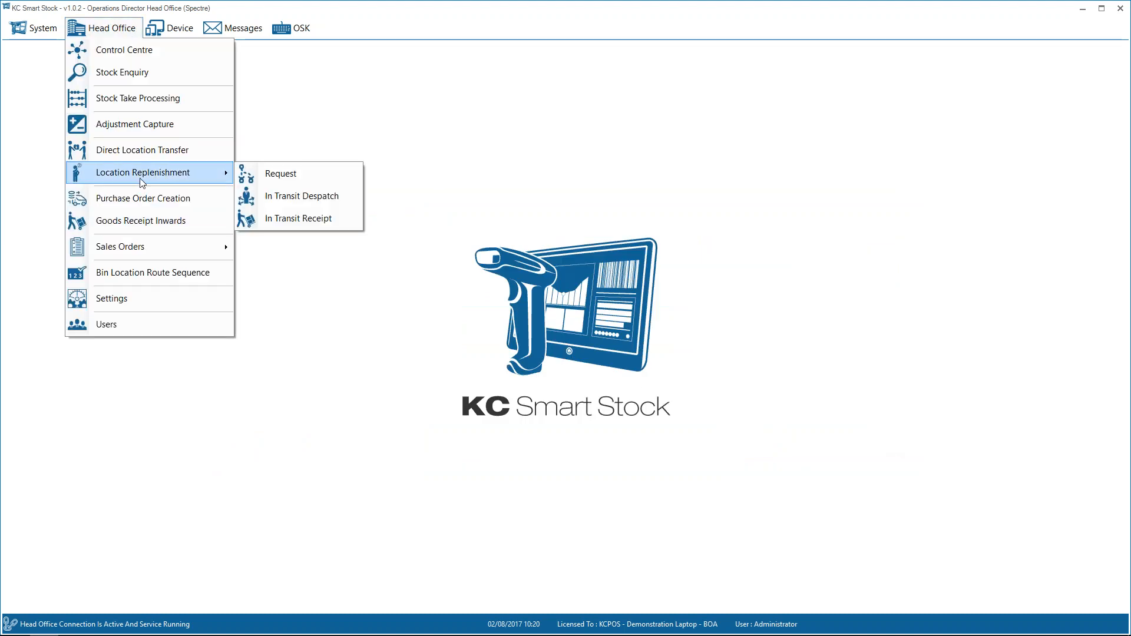
left_click(287, 196)
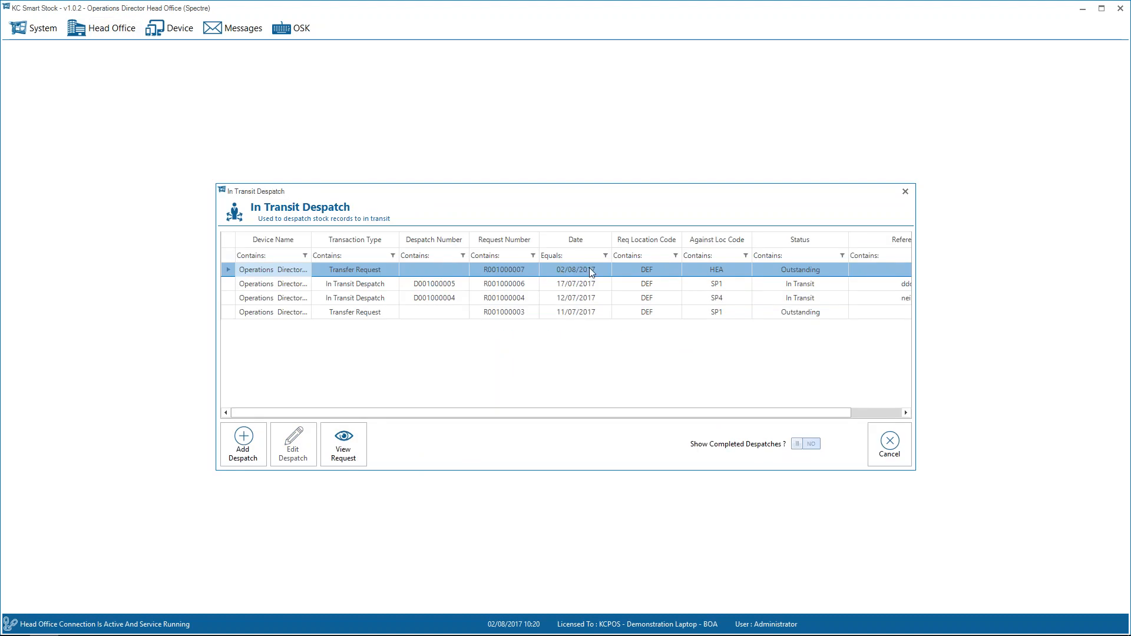
left_click(343, 443)
left_click(659, 335)
left_click(661, 319)
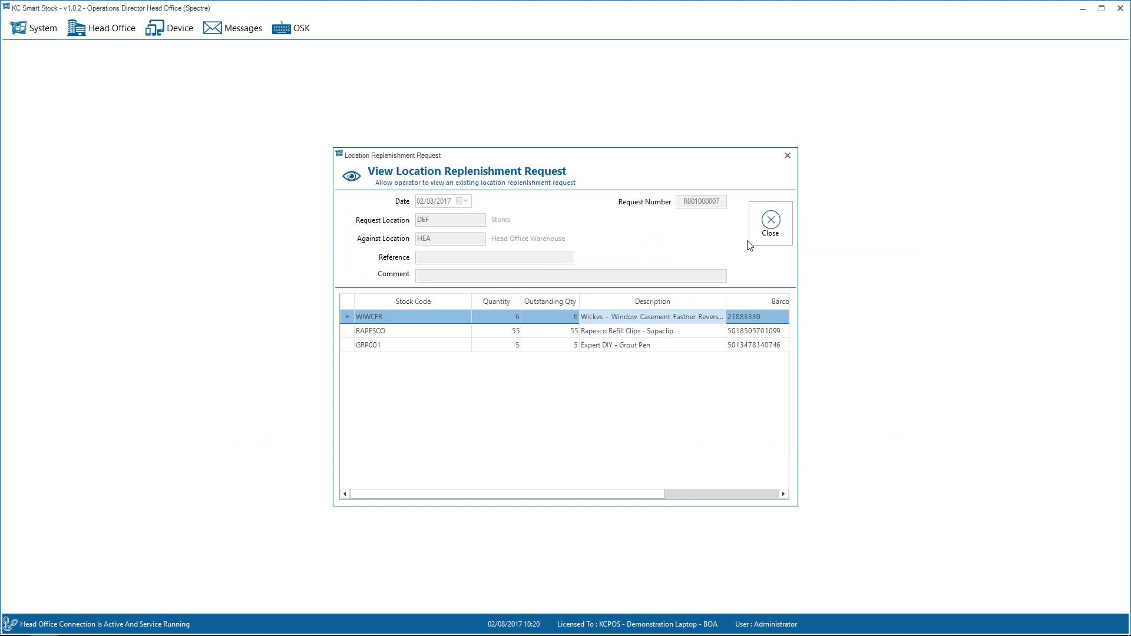
left_click(771, 229)
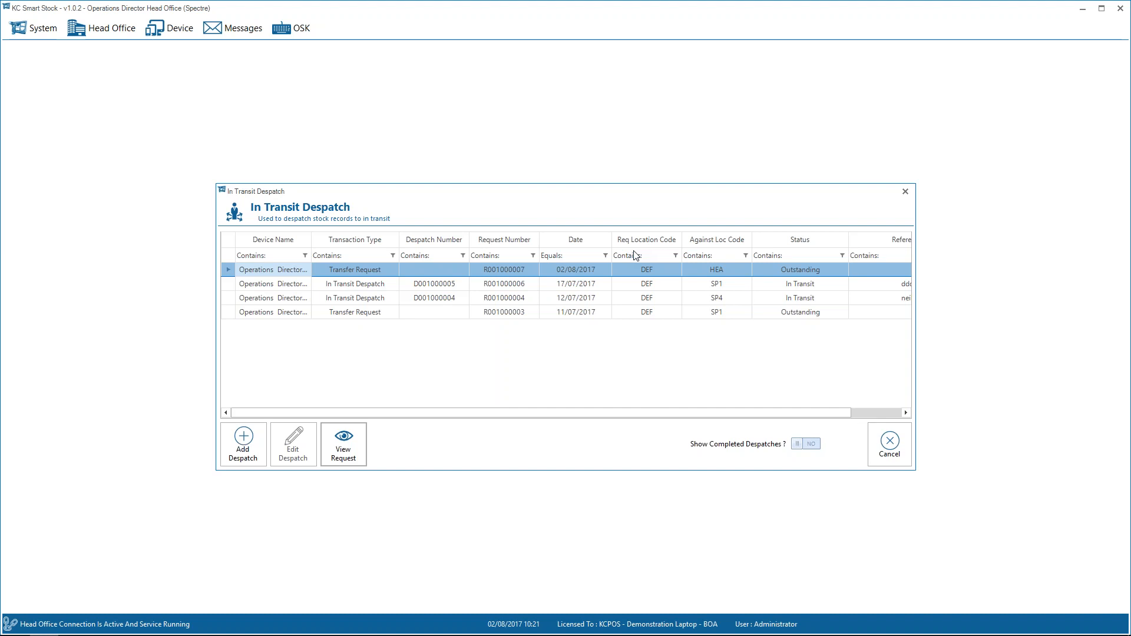
Add an in transit despatch against the DEF transfer request from HEA, despatching all requested quantities.
left_click(249, 446)
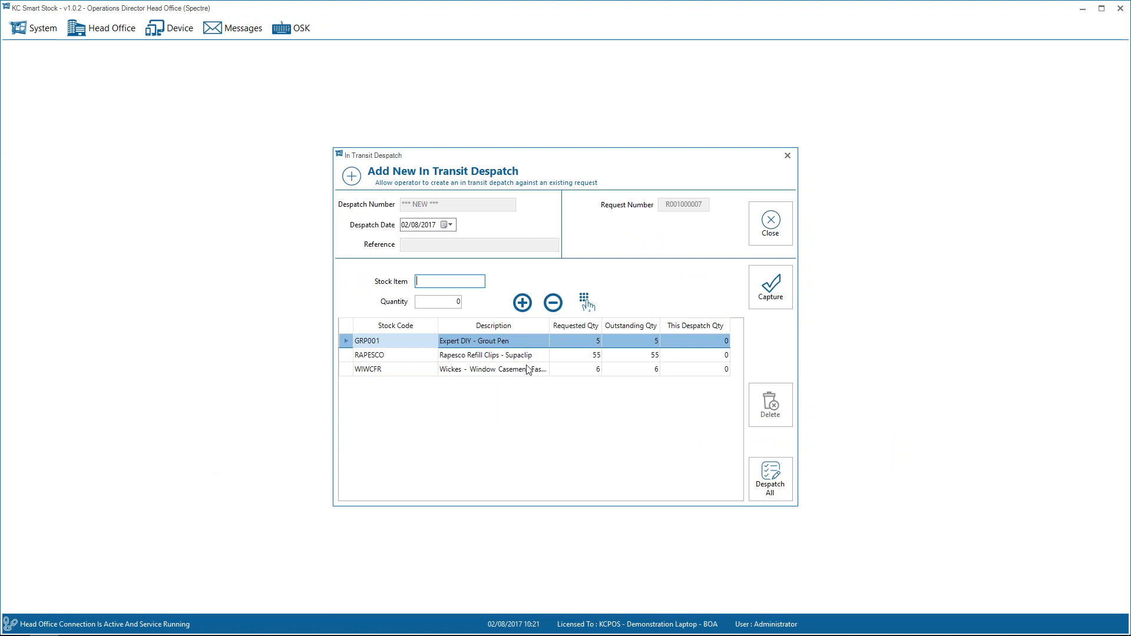
left_click(765, 469)
left_click(596, 368)
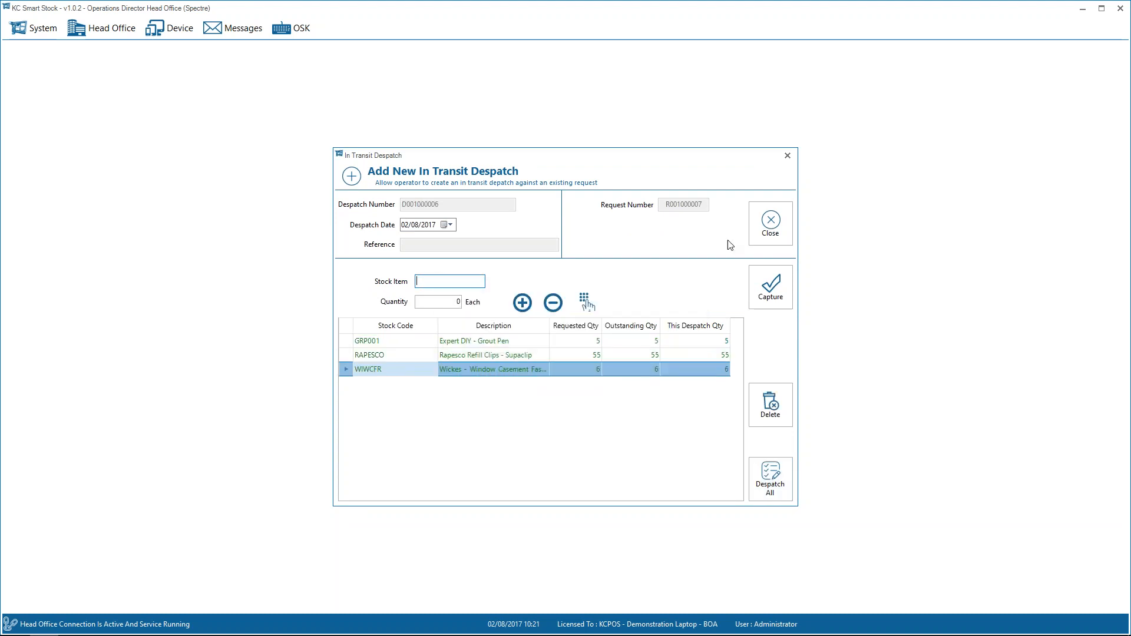
left_click(768, 229)
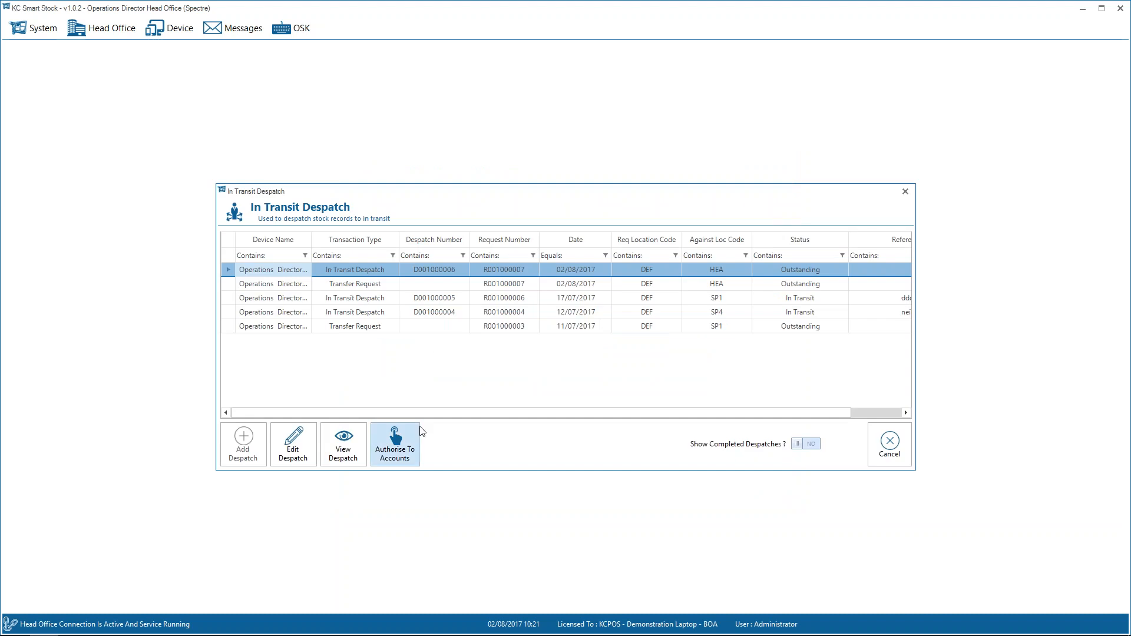
Authorise the new in transit despatch for posting to the accounts system, skip the report output and close the despatch list.
left_click(405, 441)
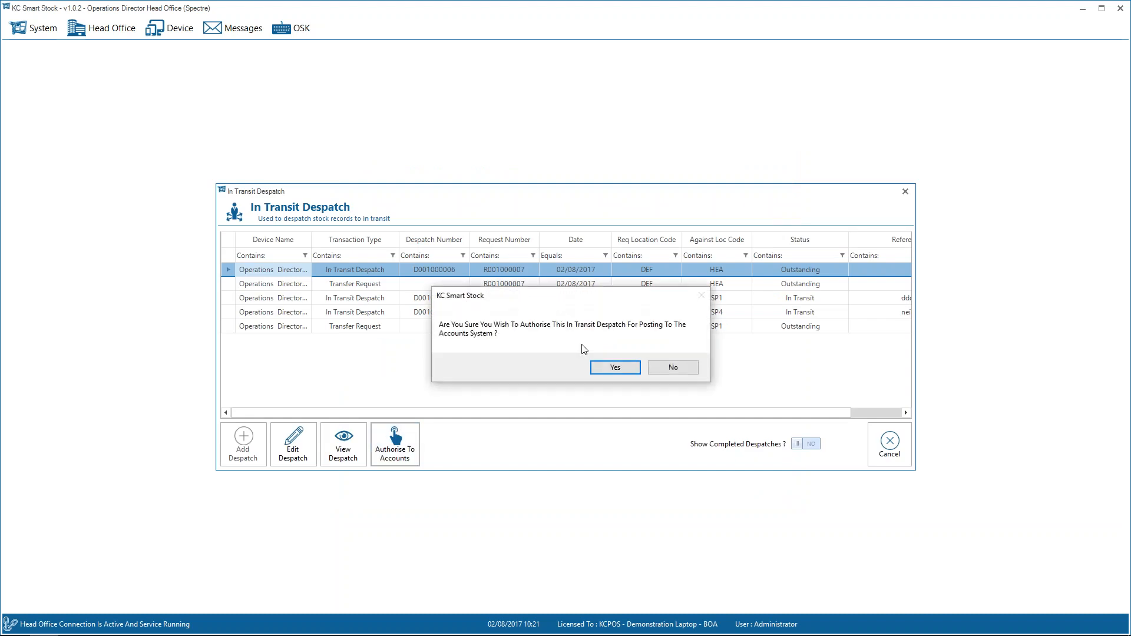
left_click(615, 368)
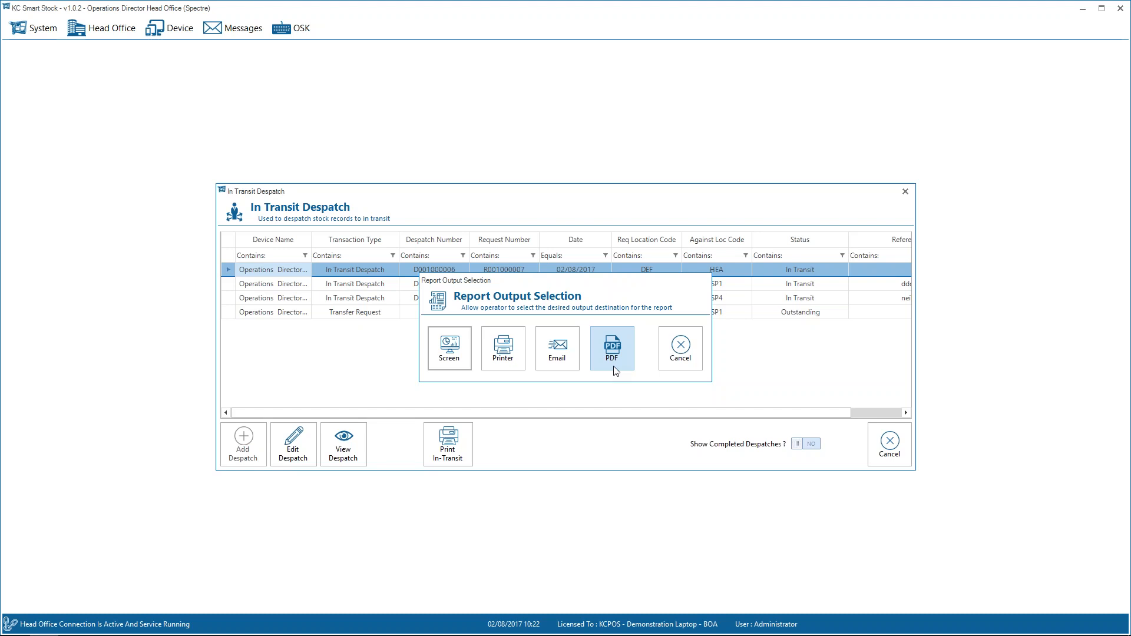
left_click(688, 345)
left_click(892, 458)
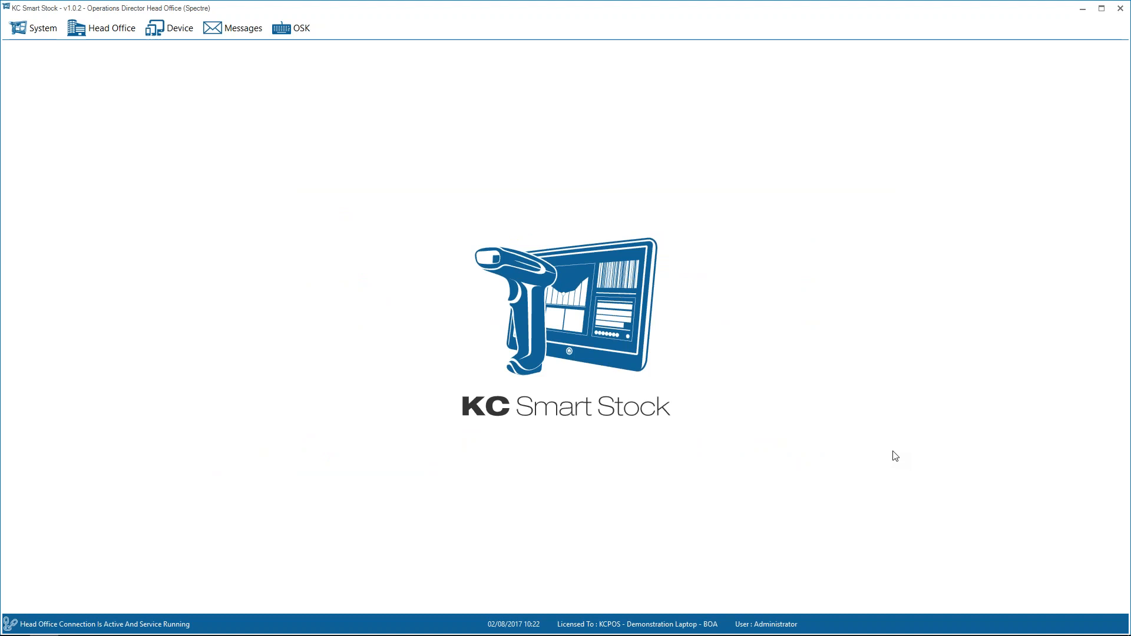
Examine the new in transit receipt form for the 02/08/2017 despatch to DEF, and close it without receipting anything.
left_click(112, 28)
mouse_move(139, 172)
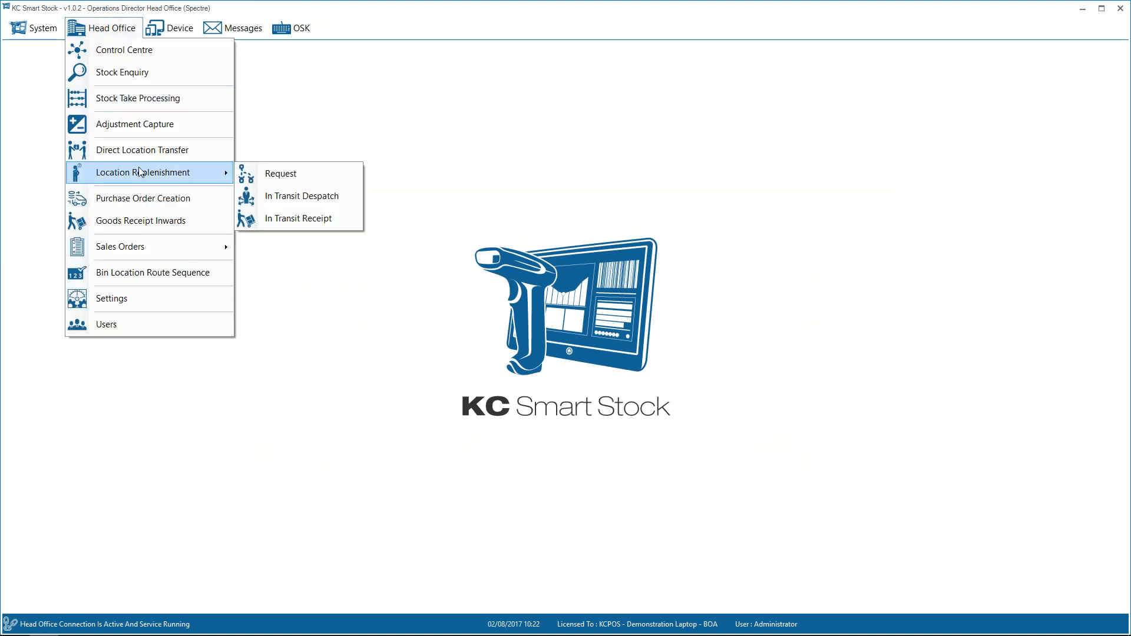
left_click(287, 218)
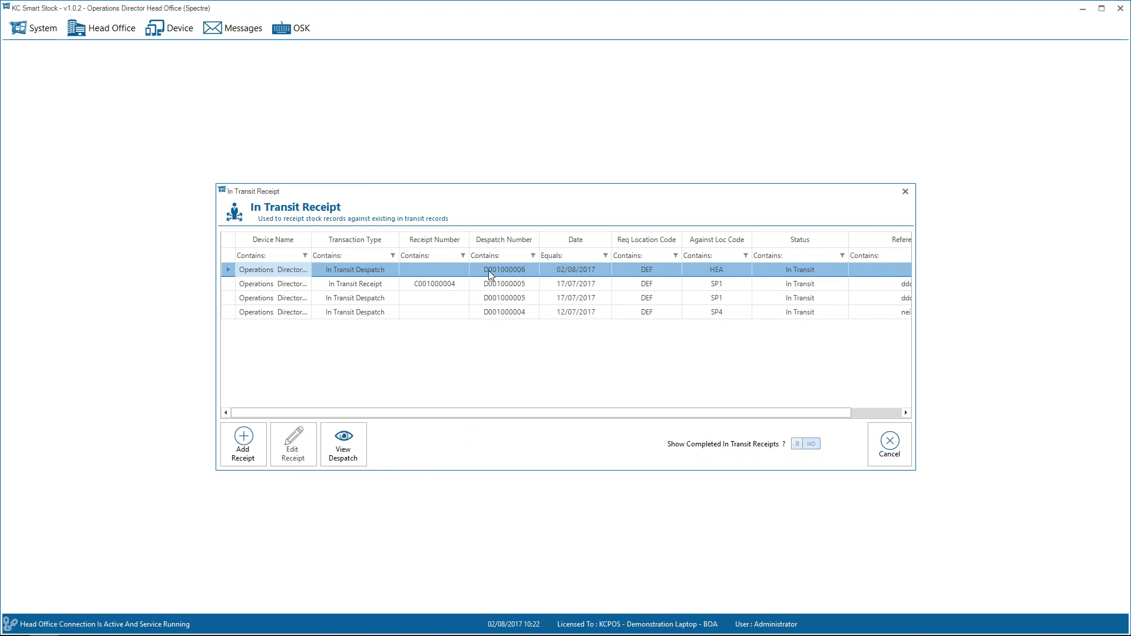
left_click(242, 443)
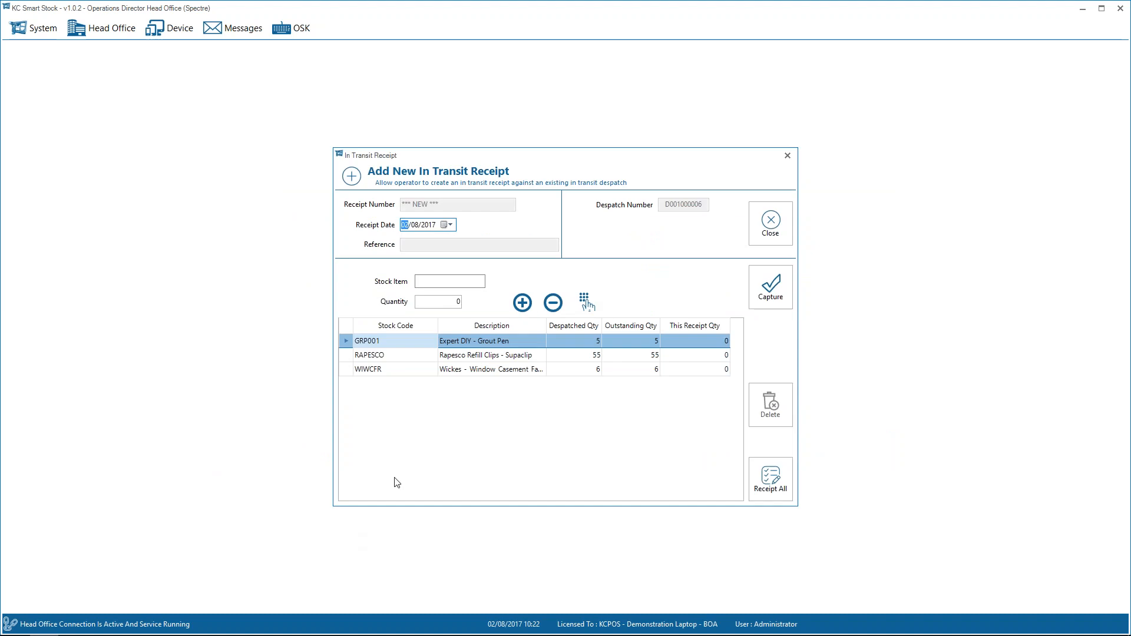
key("Tab")
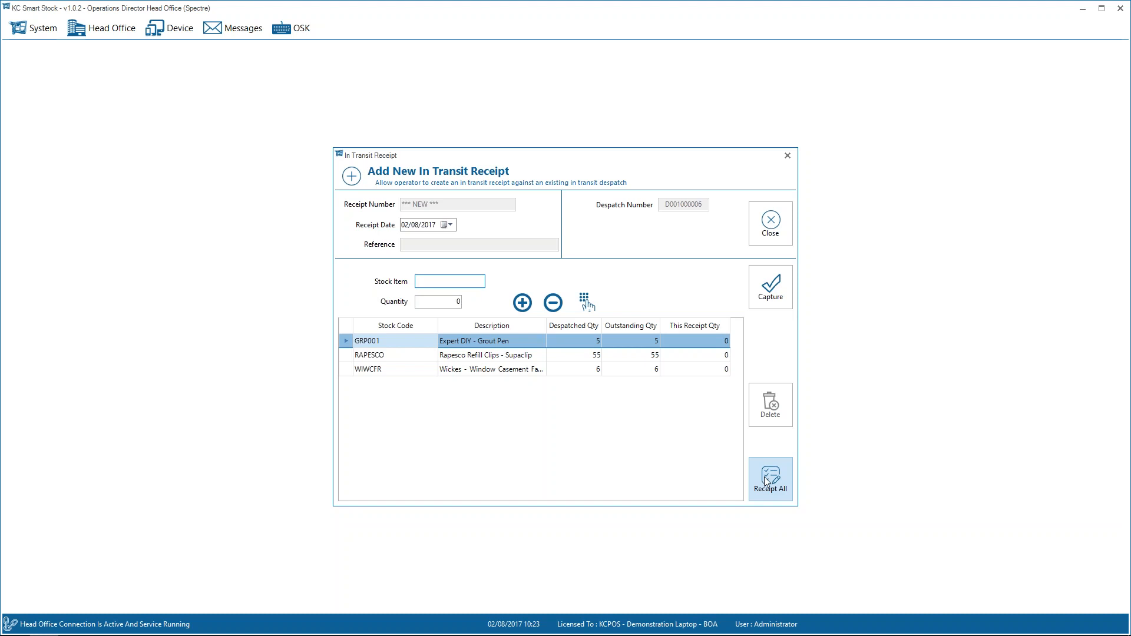
left_click(765, 477)
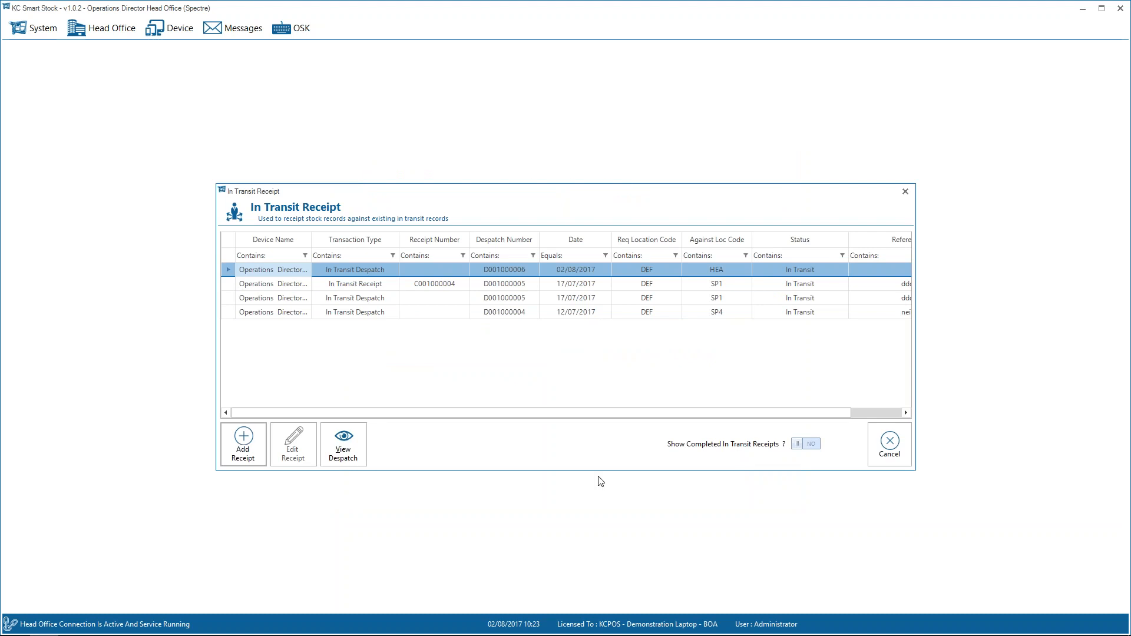
key("Escape")
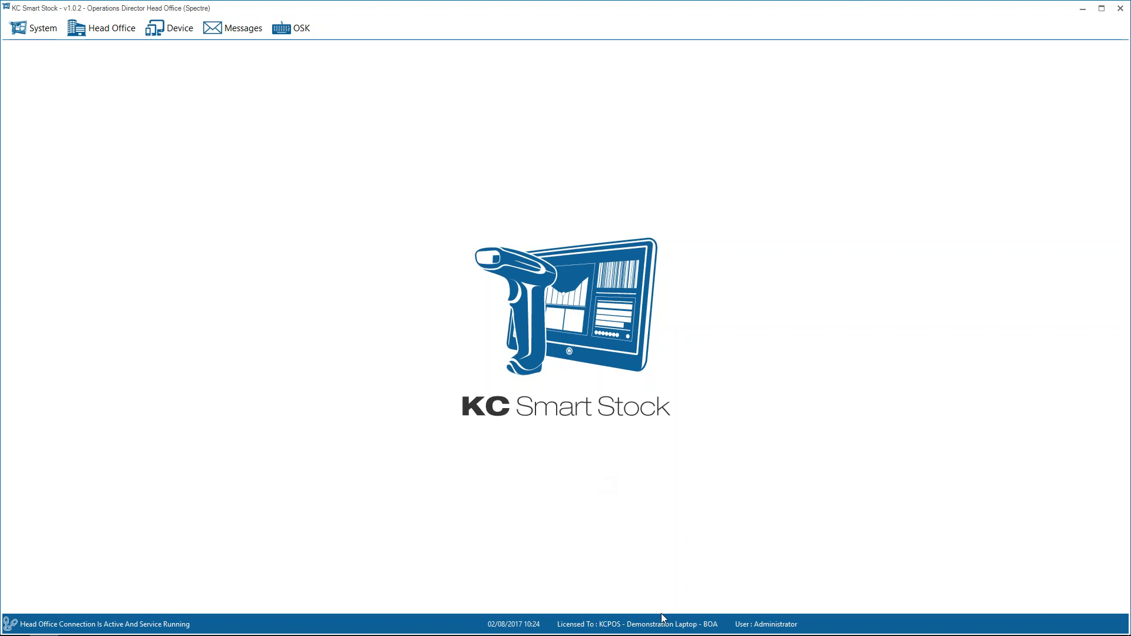
View the bin location route sequence for location DEF, and close it without saving.
left_click(118, 31)
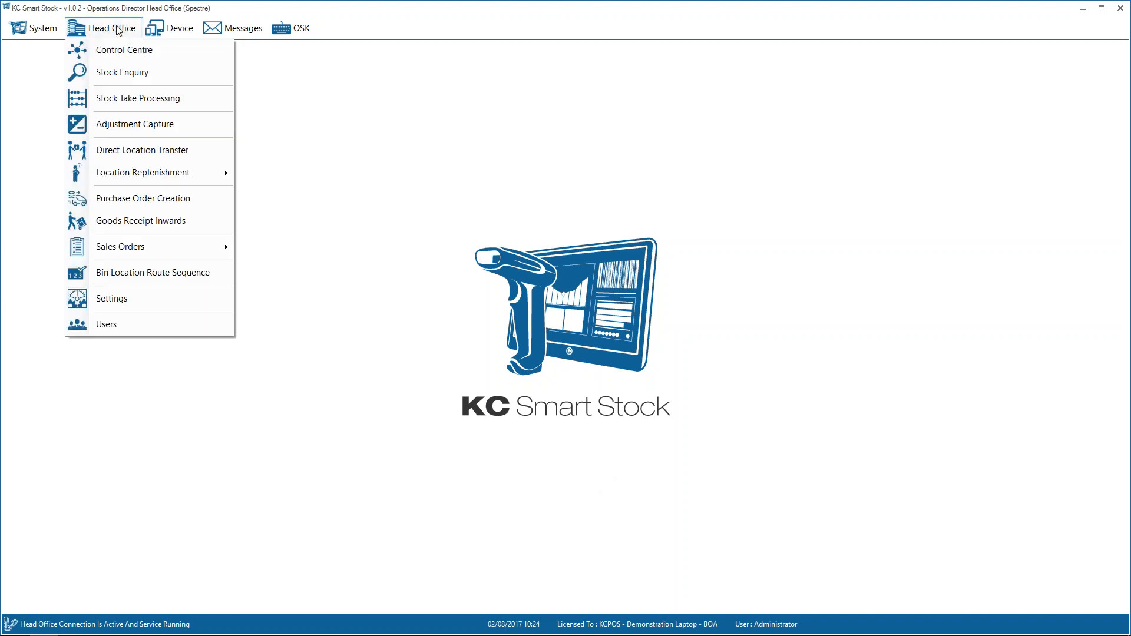
left_click(136, 274)
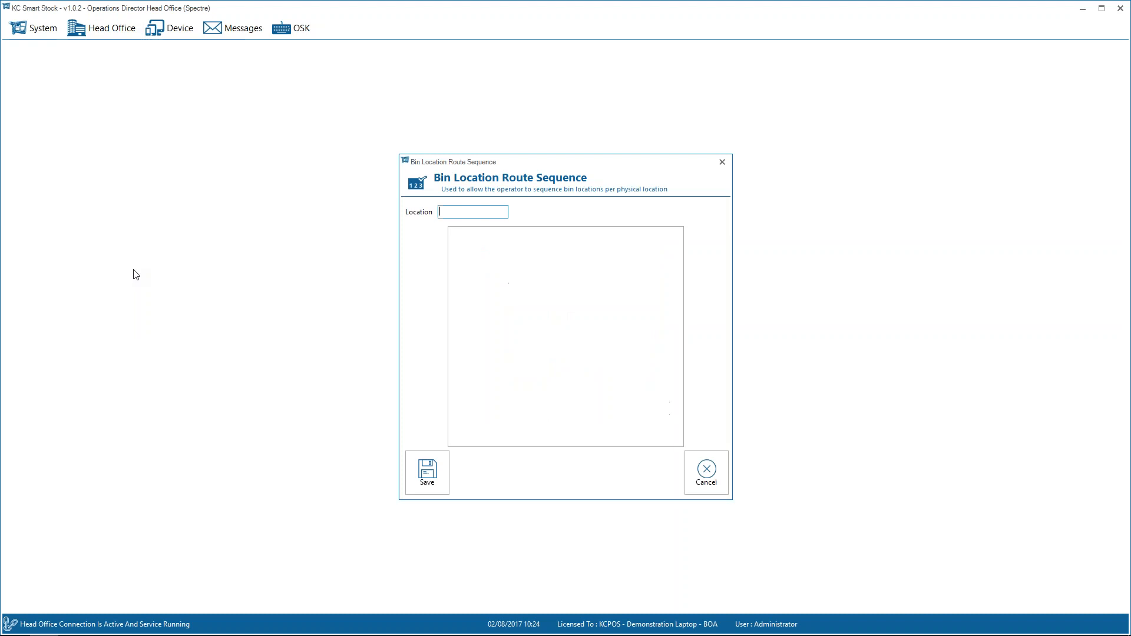
type("DEF")
key("Return")
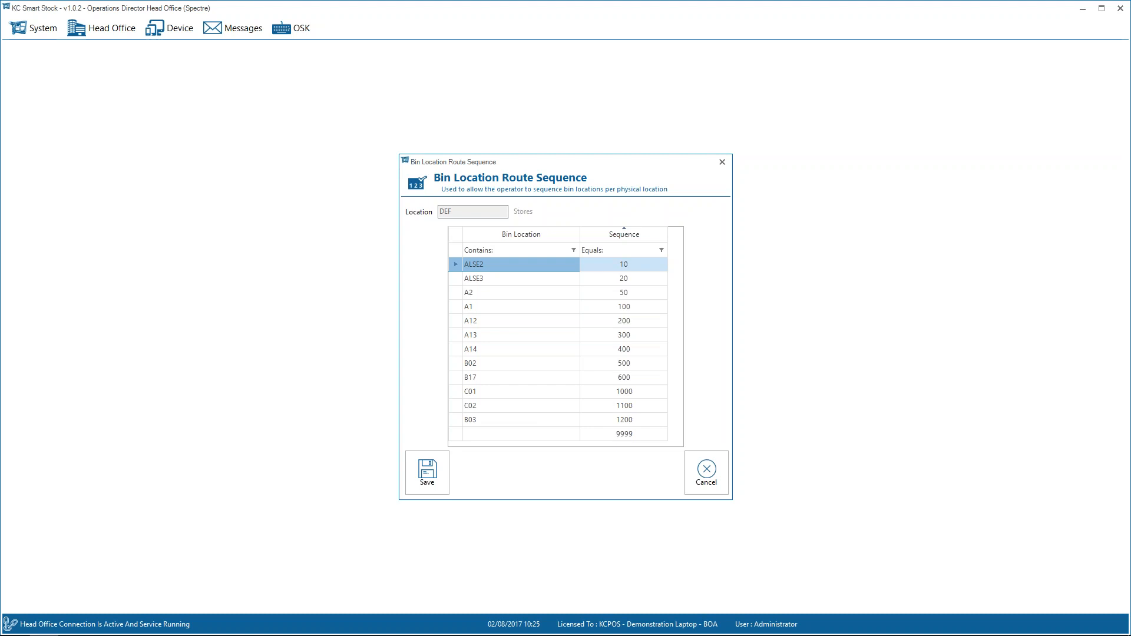
left_click(703, 477)
Start a new stock take with the description August Stock Take.
left_click(98, 30)
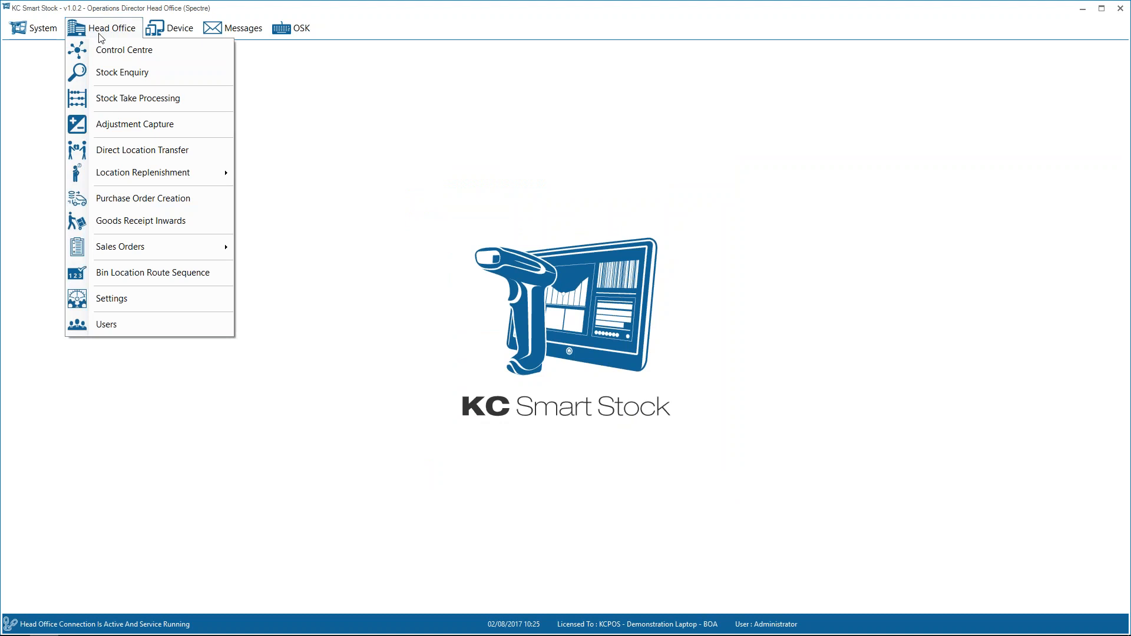
left_click(147, 101)
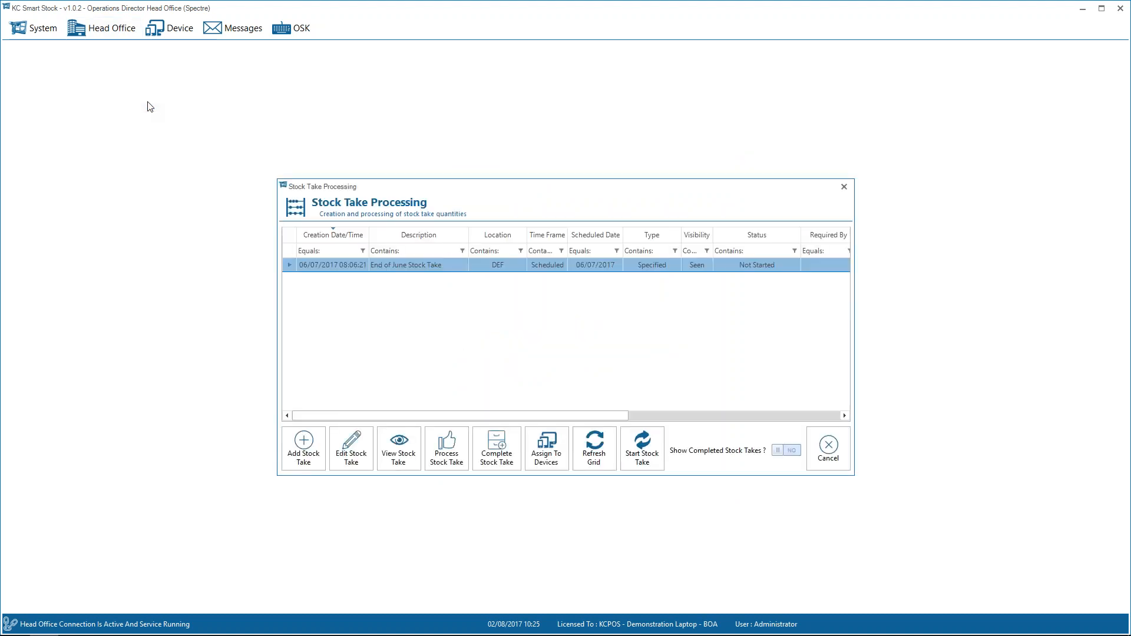
left_click(304, 445)
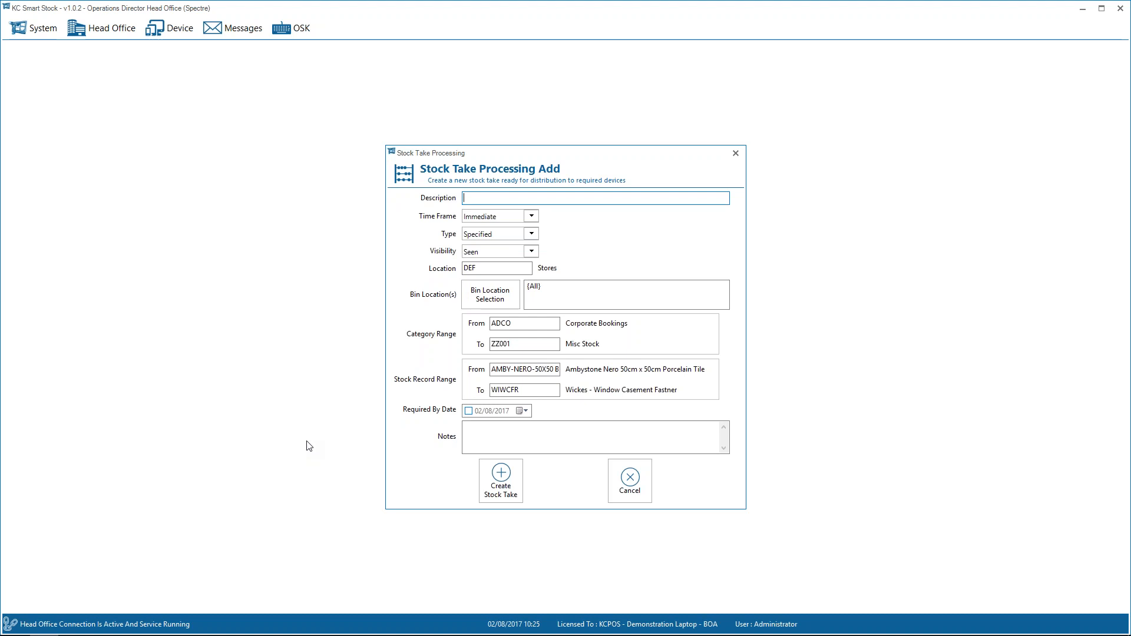
type("August Stock S")
type("ake")
key("Tab")
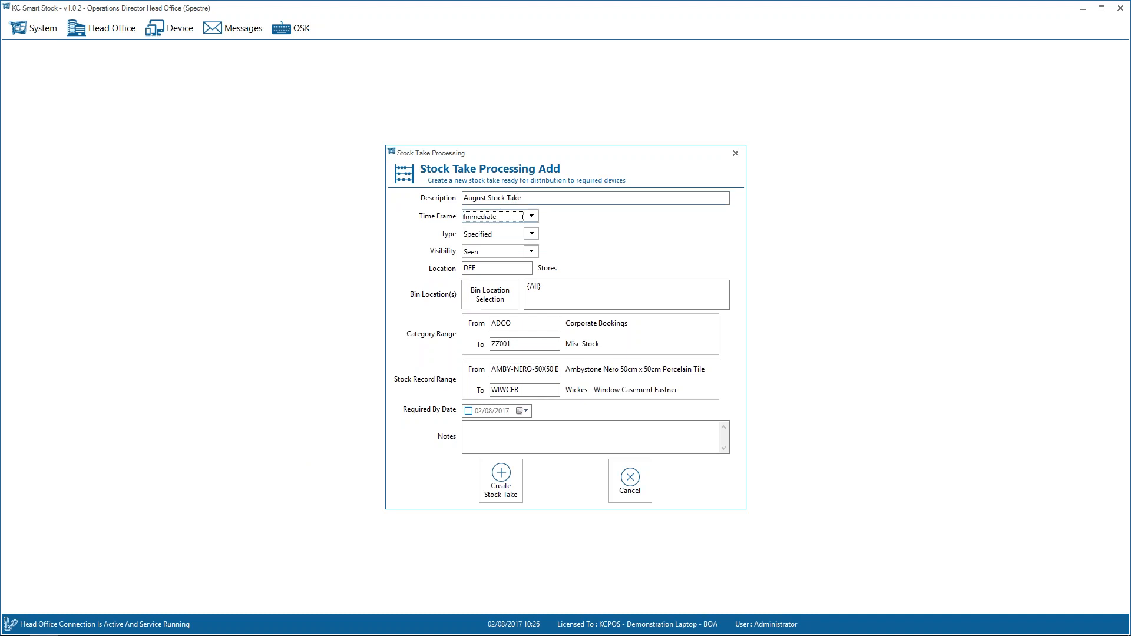
Switch the stock take's time frame to Scheduled and back to Immediate.
left_click(510, 221)
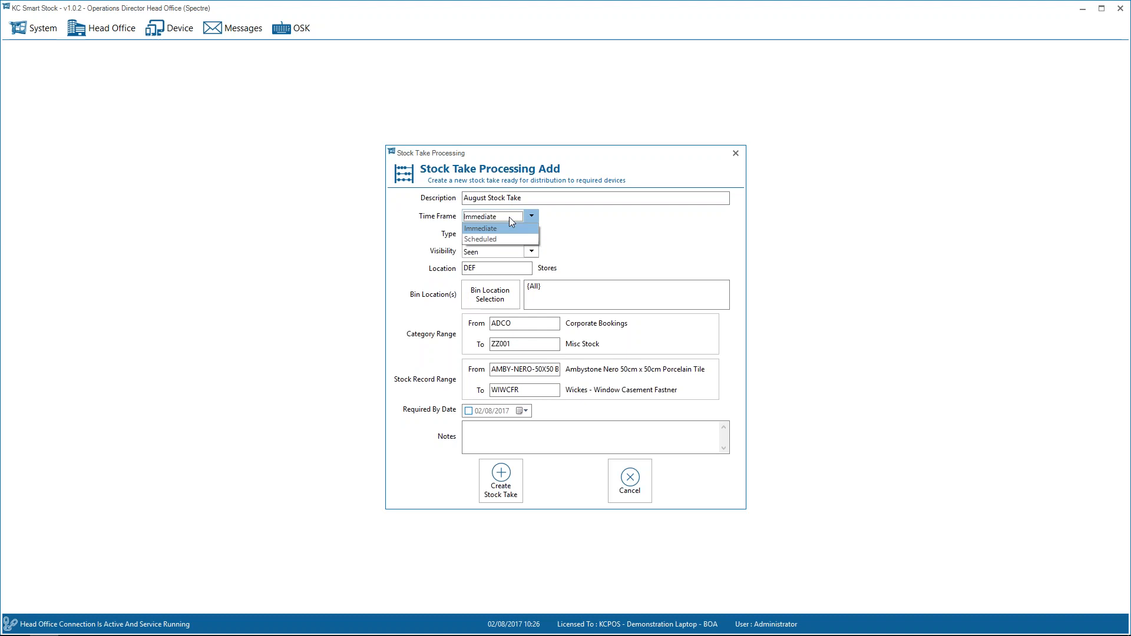
left_click(481, 239)
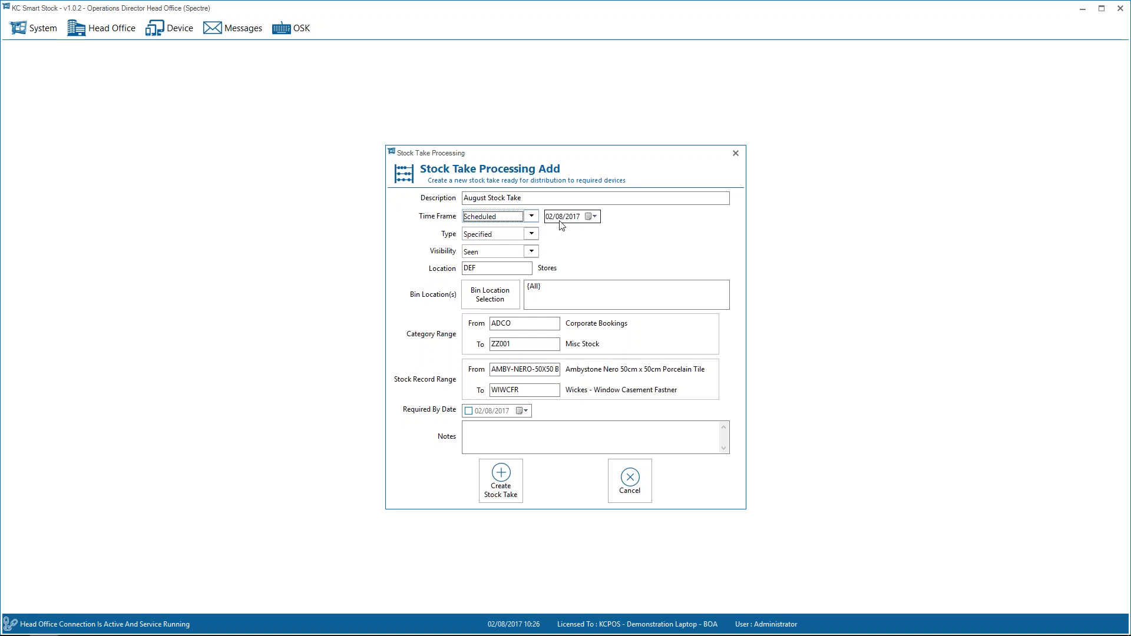
left_click(500, 216)
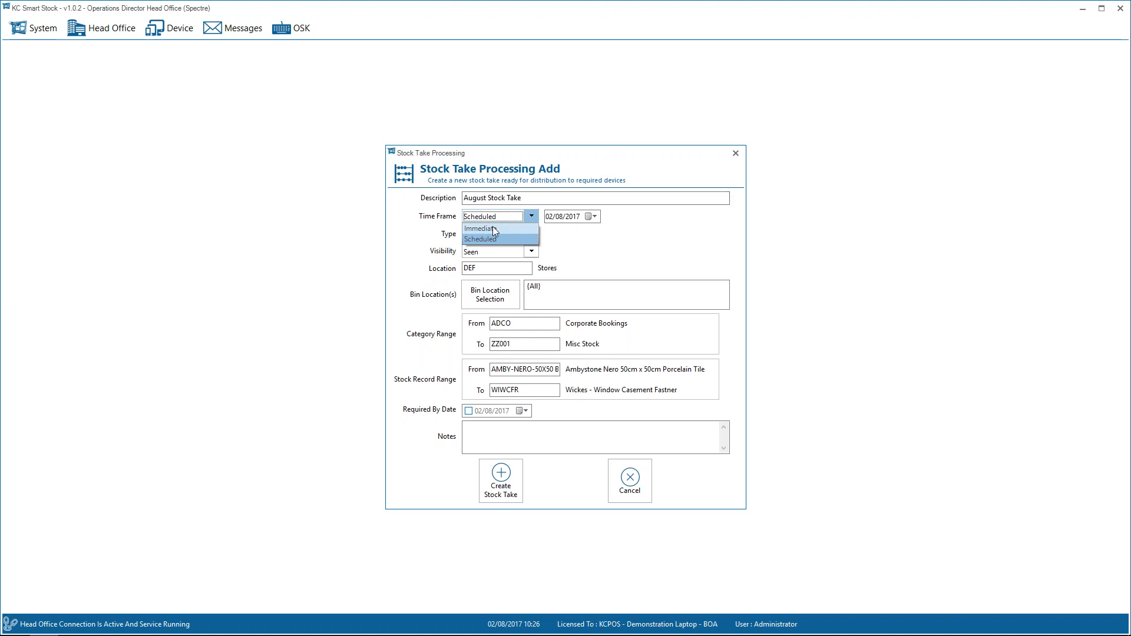
left_click(490, 228)
Review the available stock take types and set the August stock take's type to Random.
left_click(531, 234)
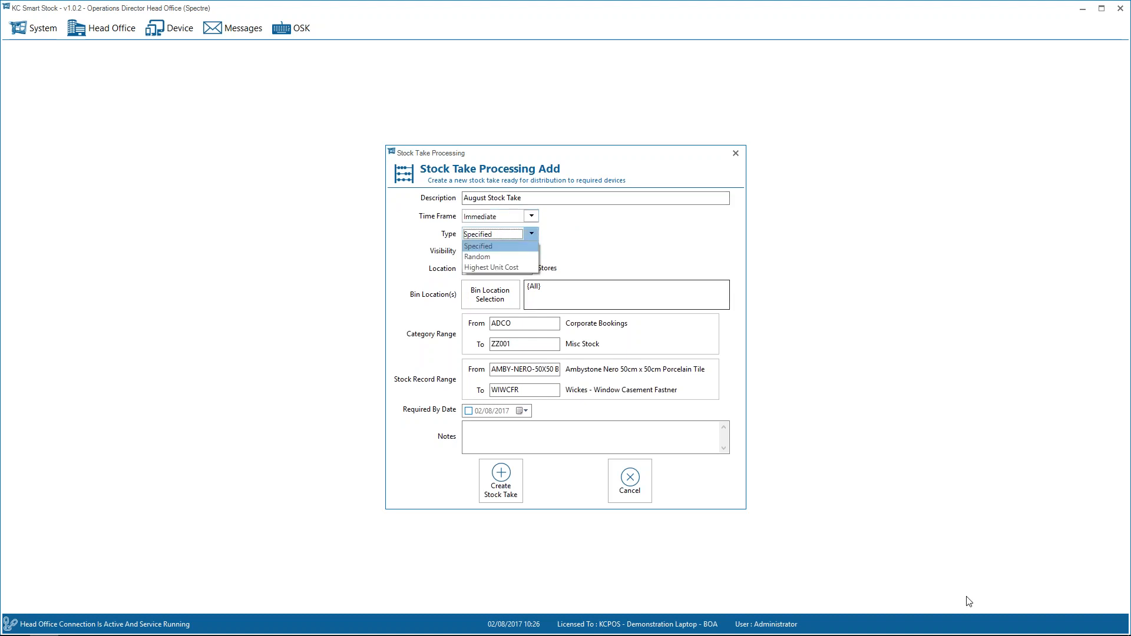
left_click(1058, 618)
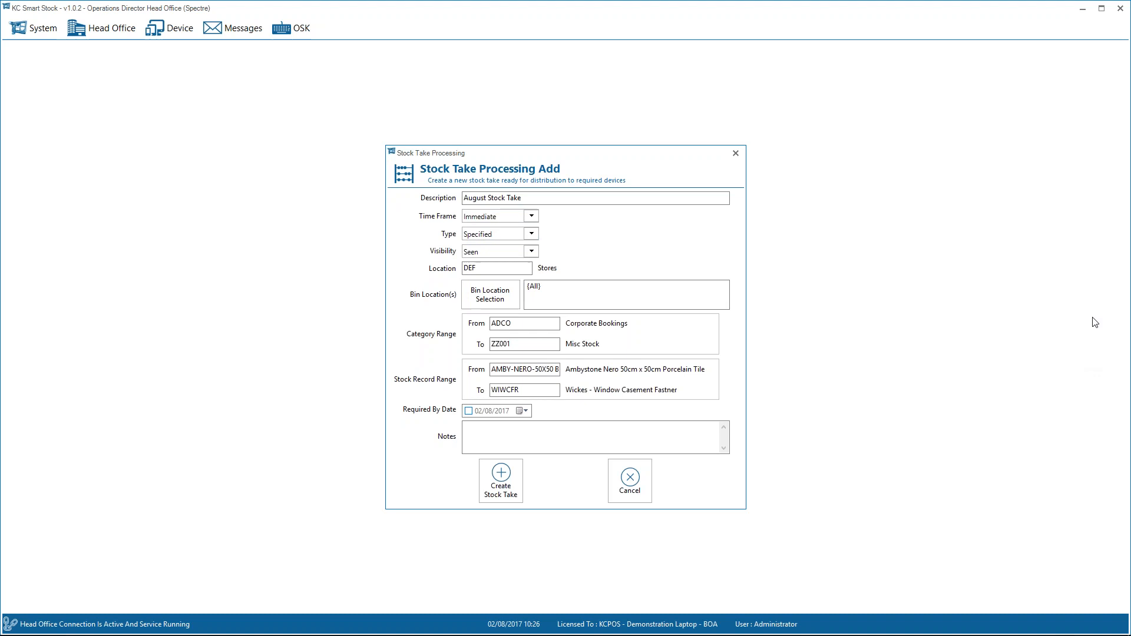
left_click(518, 235)
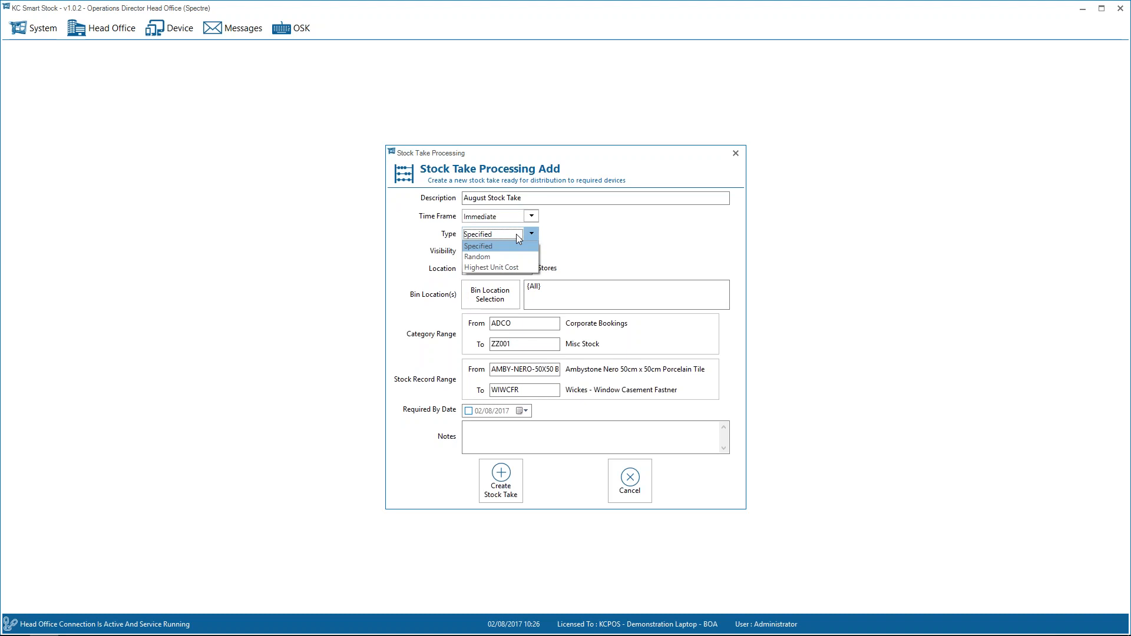
left_click(516, 234)
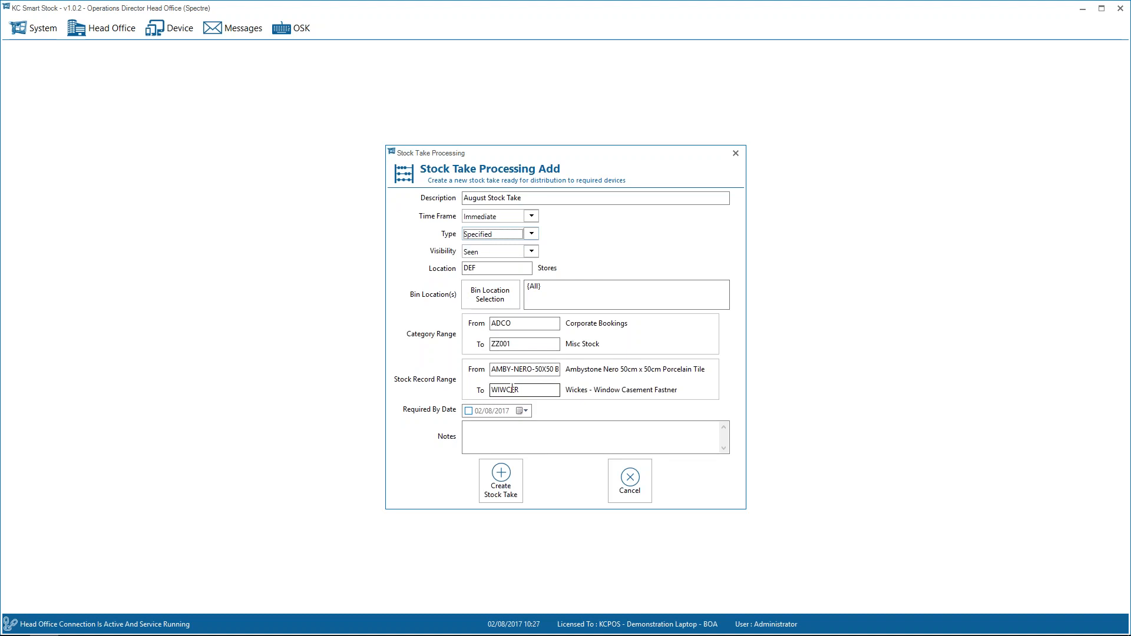
left_click(489, 234)
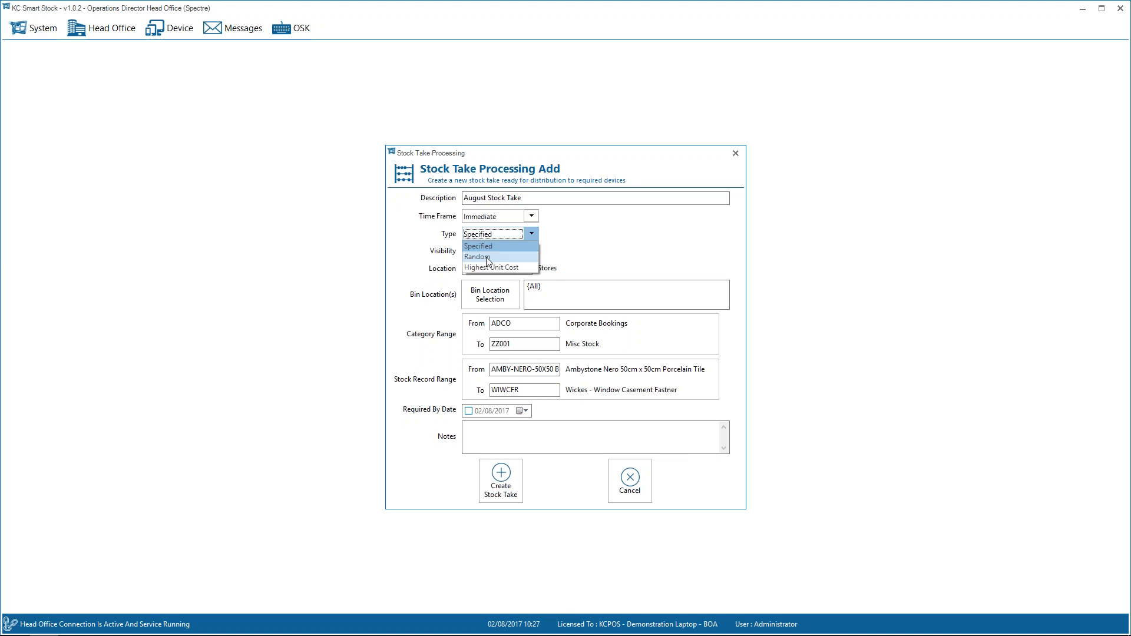
left_click(487, 257)
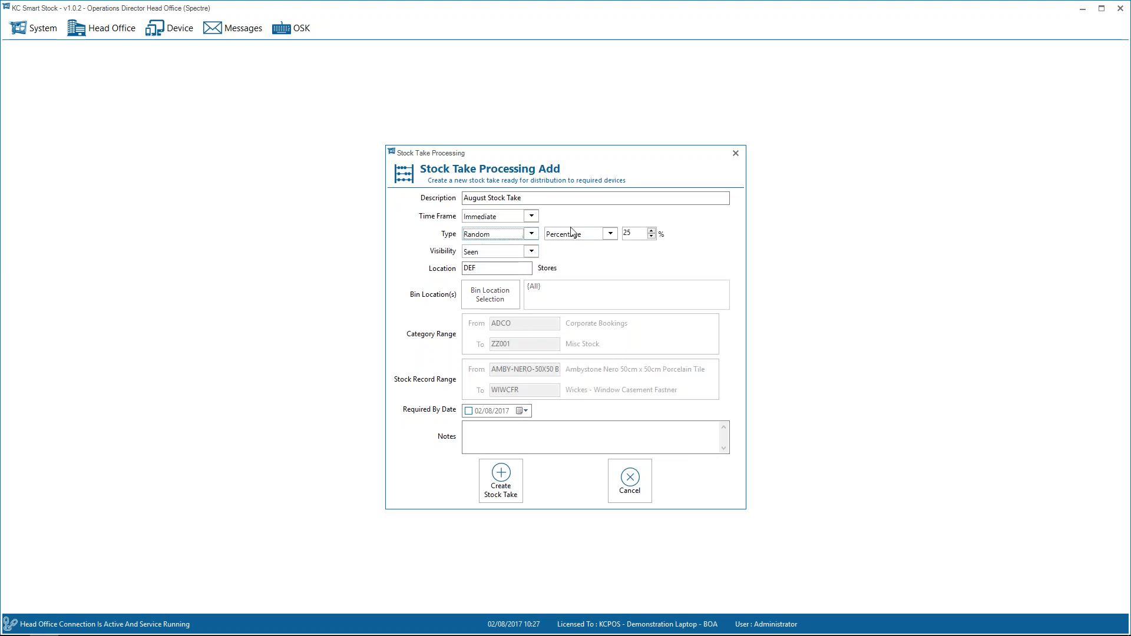
Base the Random selection on No. of Items, and switch the stock take type to Highest Unit Cost by No. of Items.
left_click(567, 235)
left_click(592, 256)
left_click(510, 238)
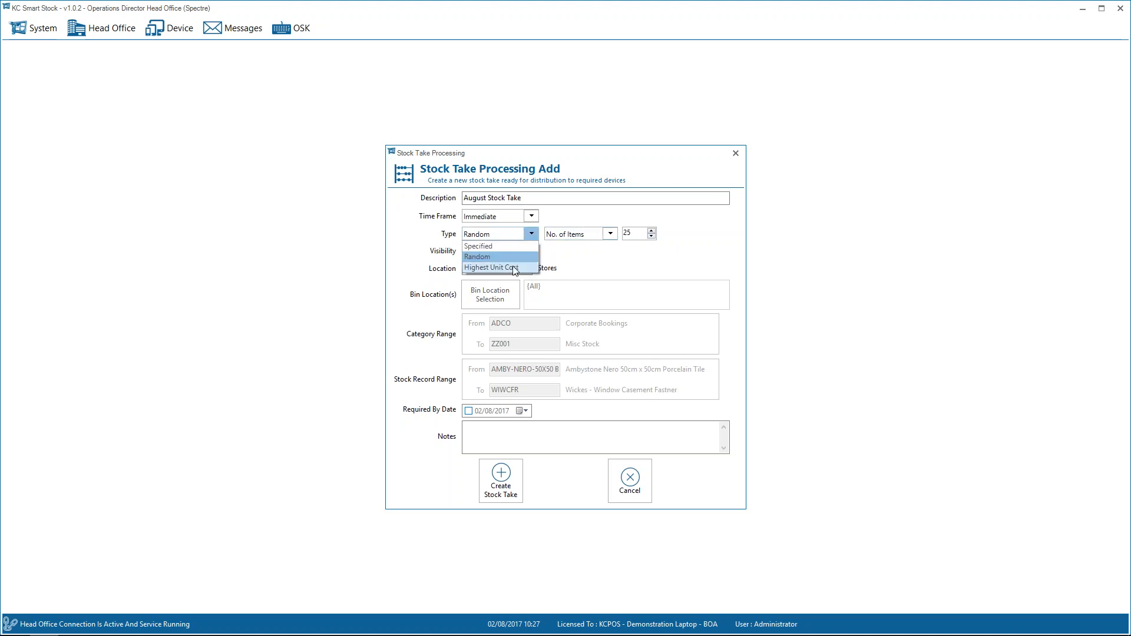
left_click(514, 268)
left_click(579, 235)
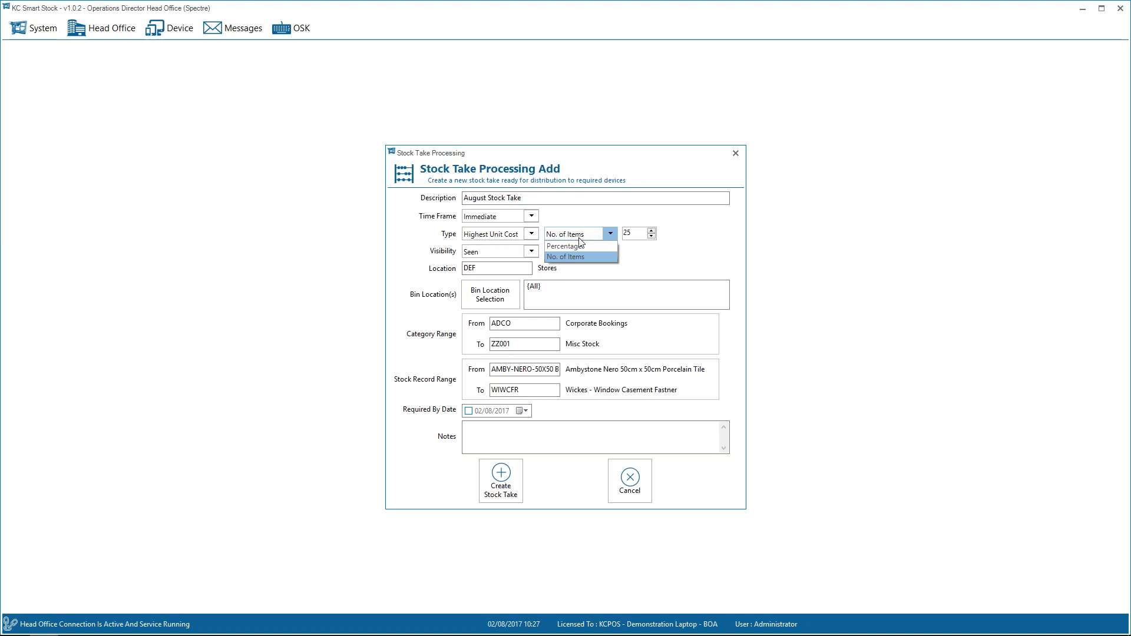
left_click(580, 258)
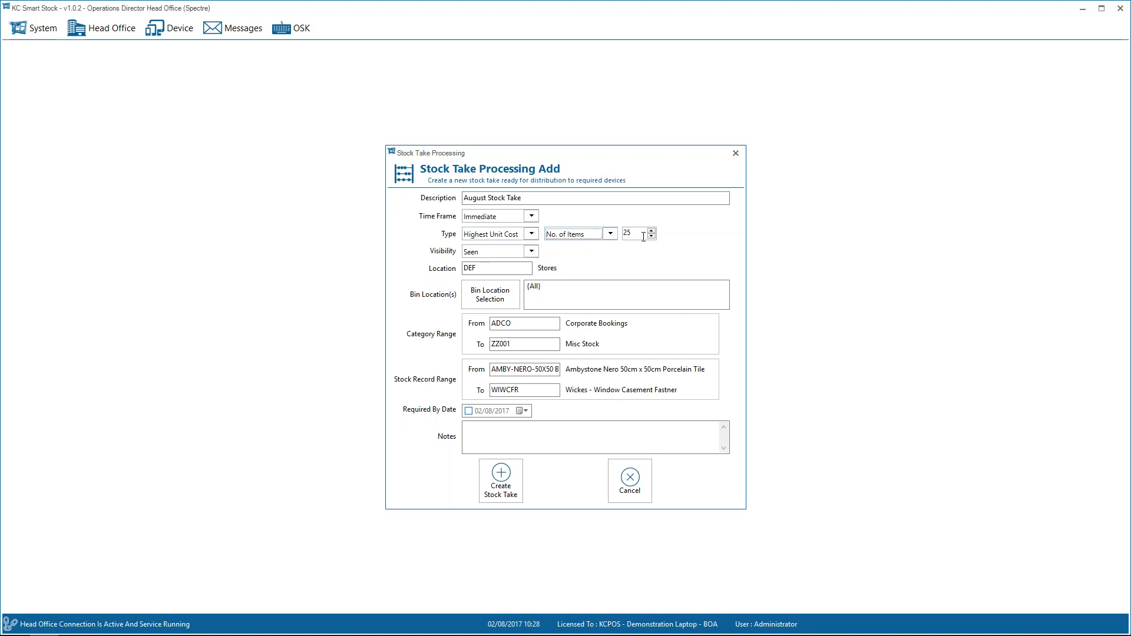
Set the August stock take's type to Specified and keep its visibility as Seen.
left_click(510, 235)
left_click(488, 247)
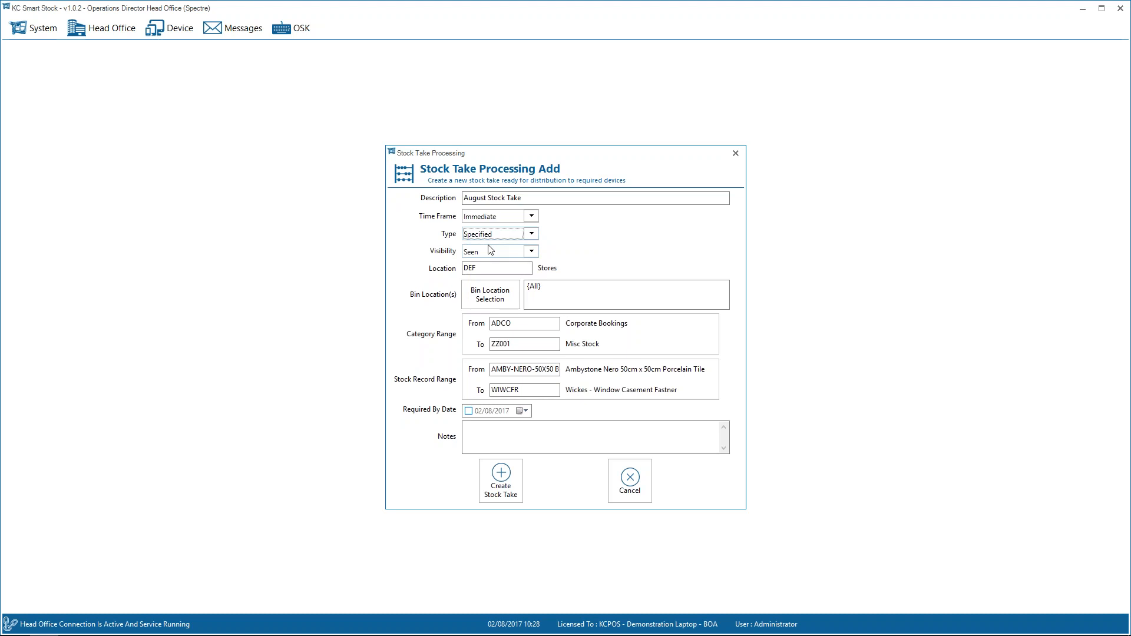
left_click(489, 252)
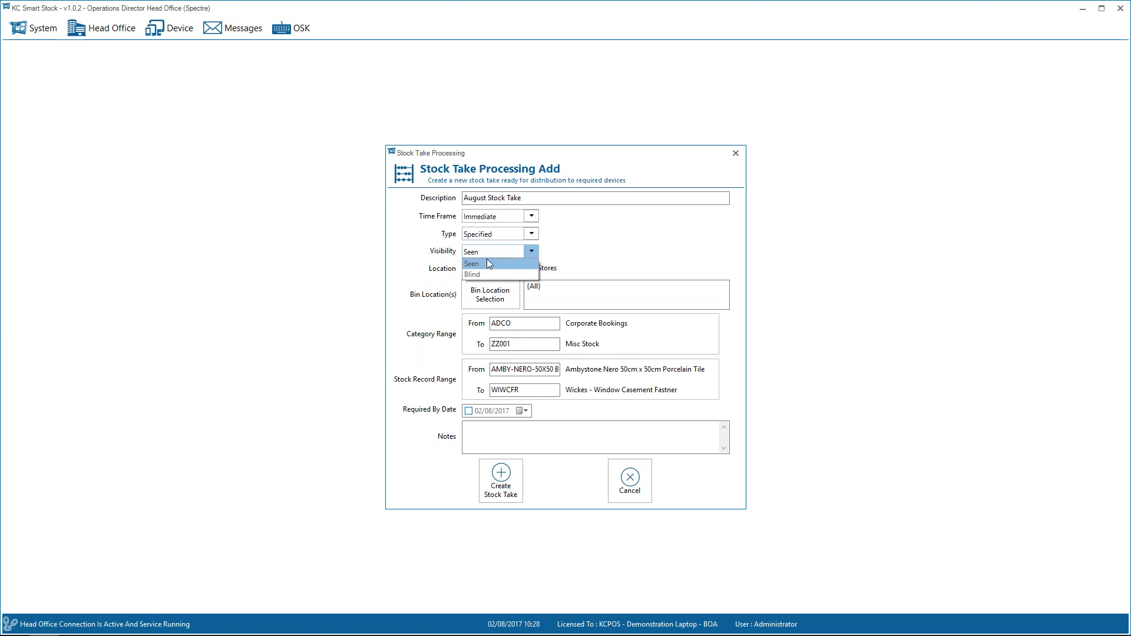
left_click(484, 263)
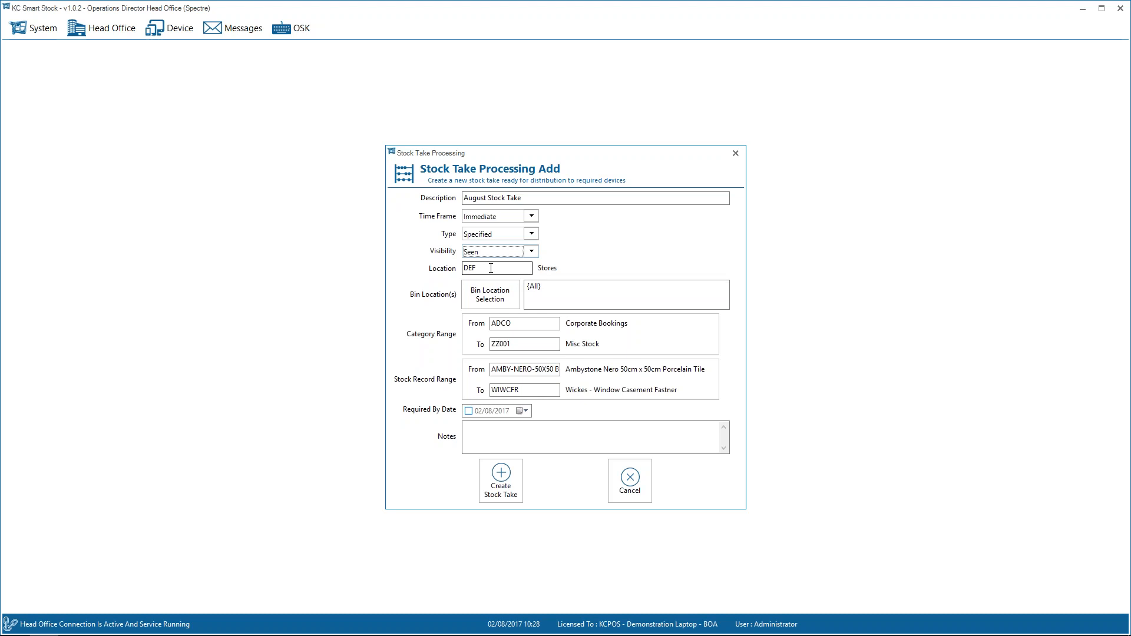
Exclude the blank bin location from the bin location selection, and create the August stock take.
left_click(487, 298)
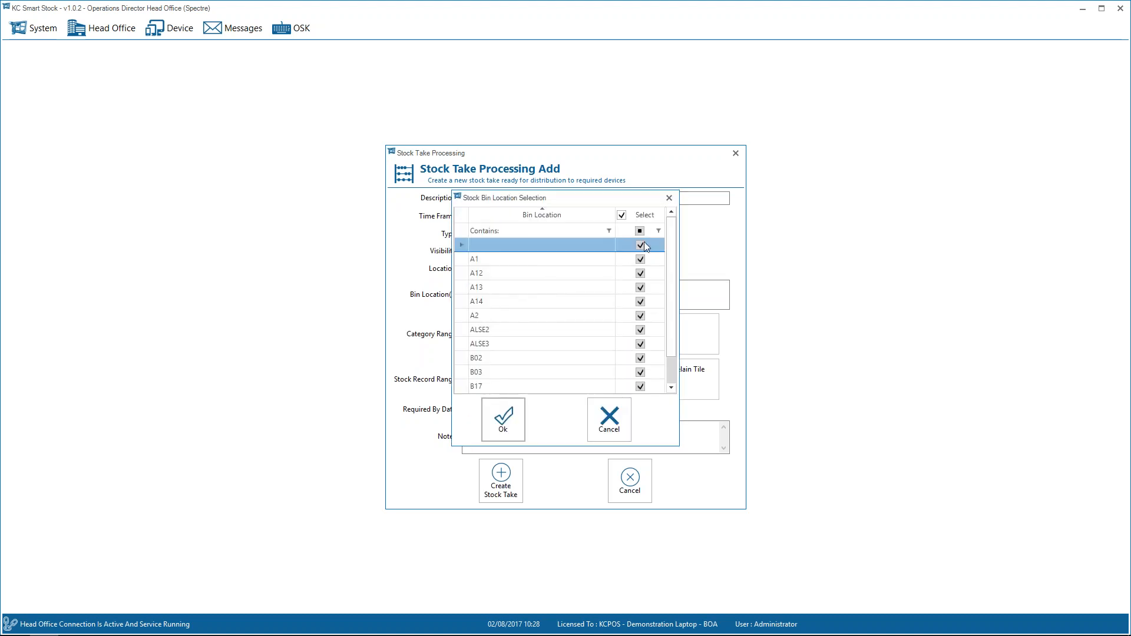
left_click(640, 246)
left_click(507, 421)
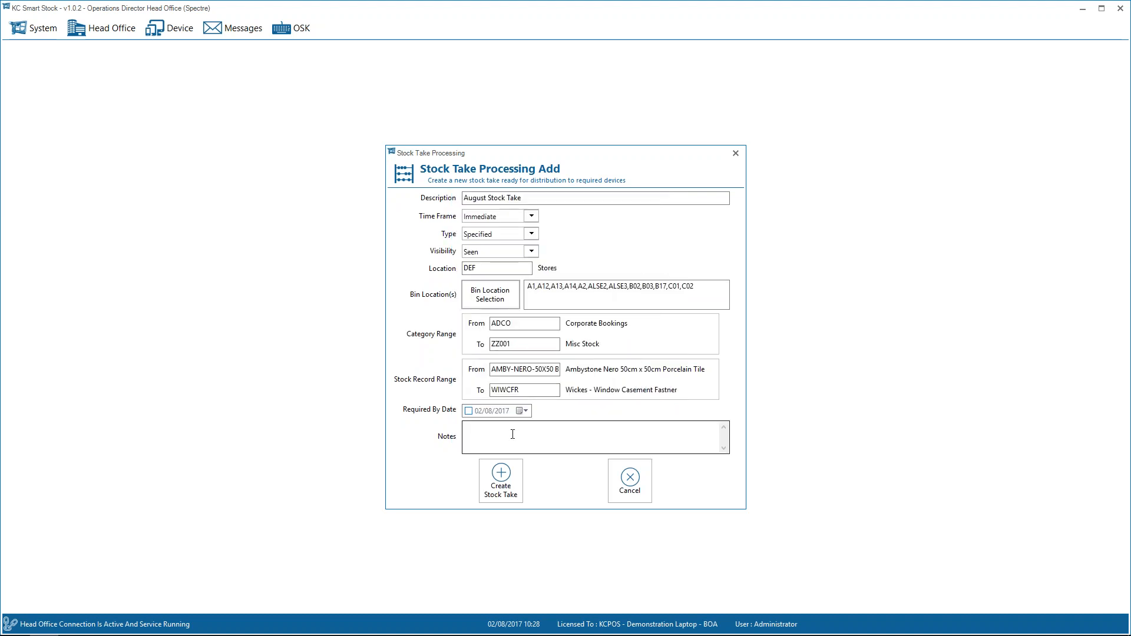
left_click(512, 434)
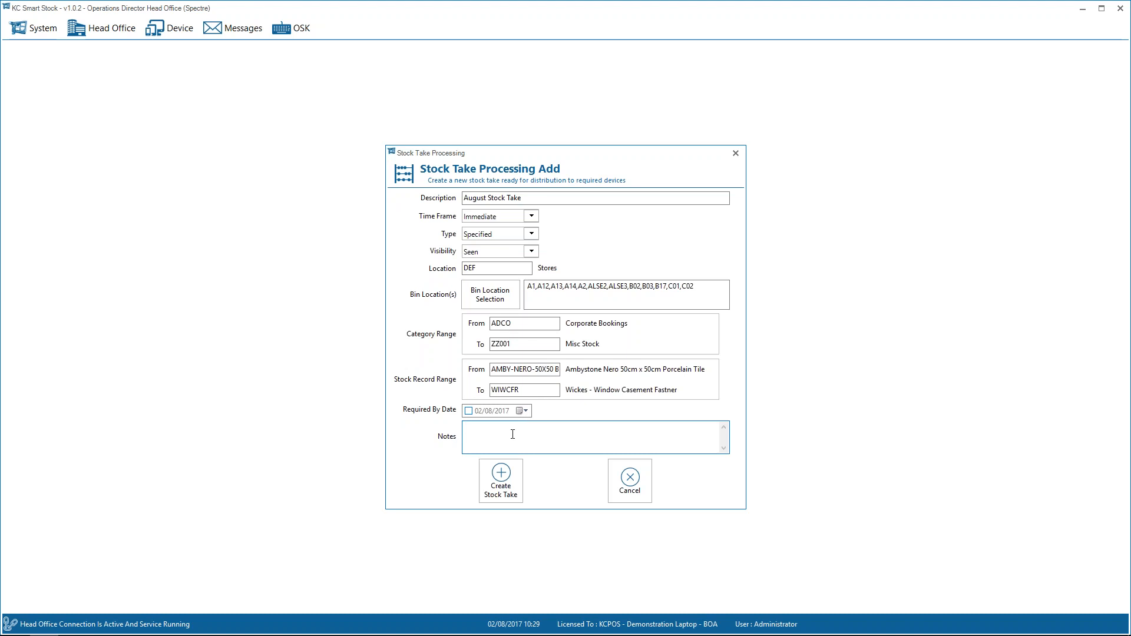
left_click(505, 494)
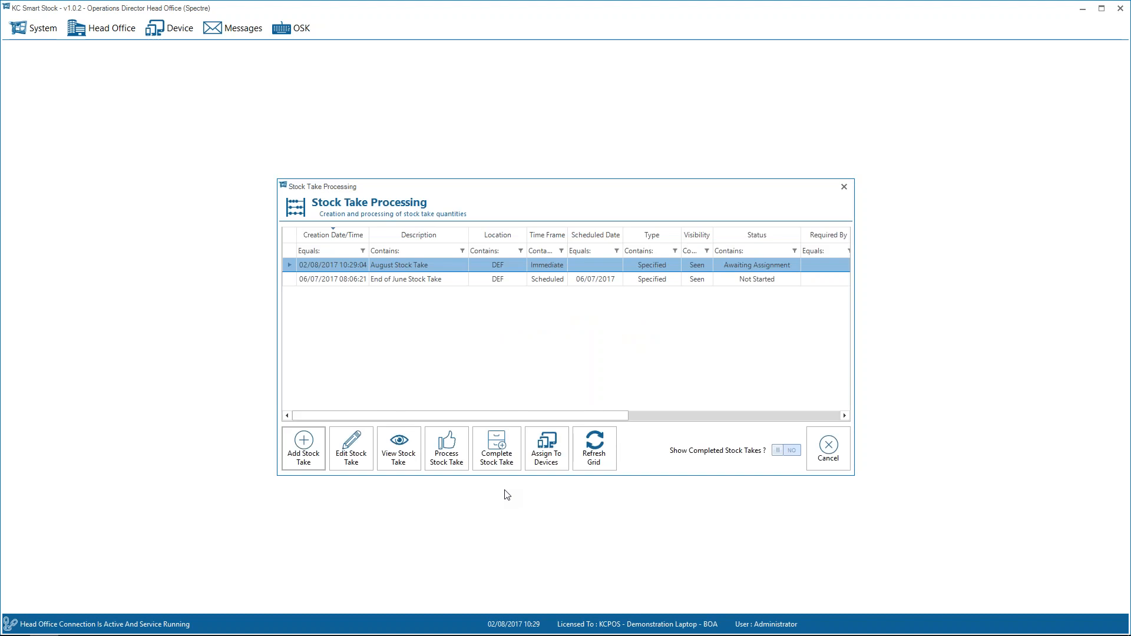
Review the August Stock Take's count and variance columns, and assign the stock take to the Goods Receipt Inwards device.
left_click(755, 417)
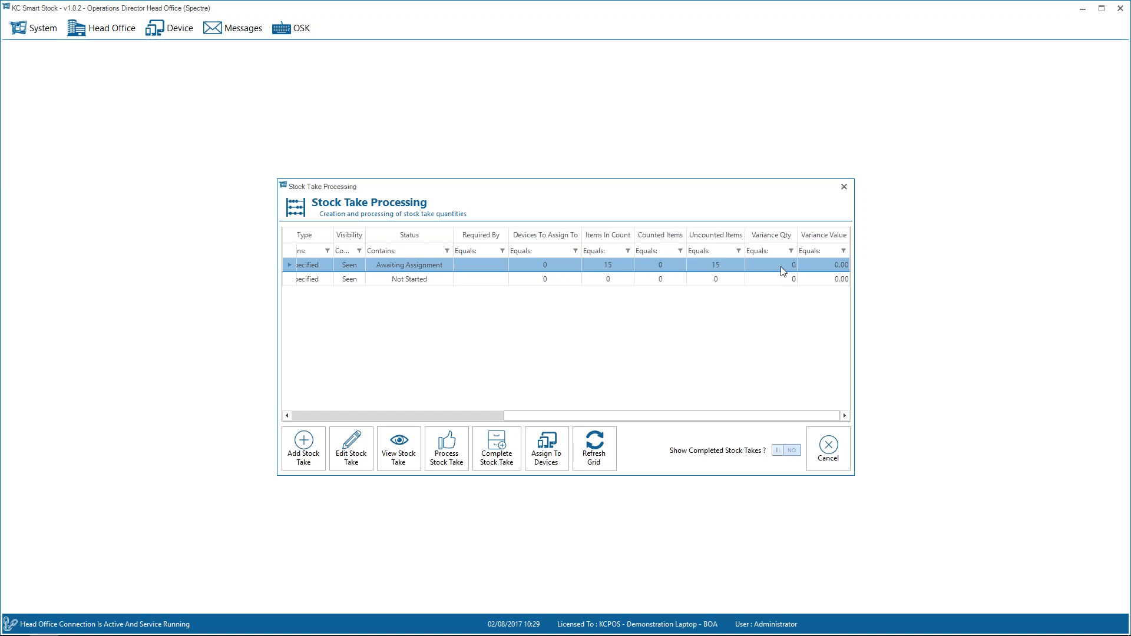
left_click(306, 417)
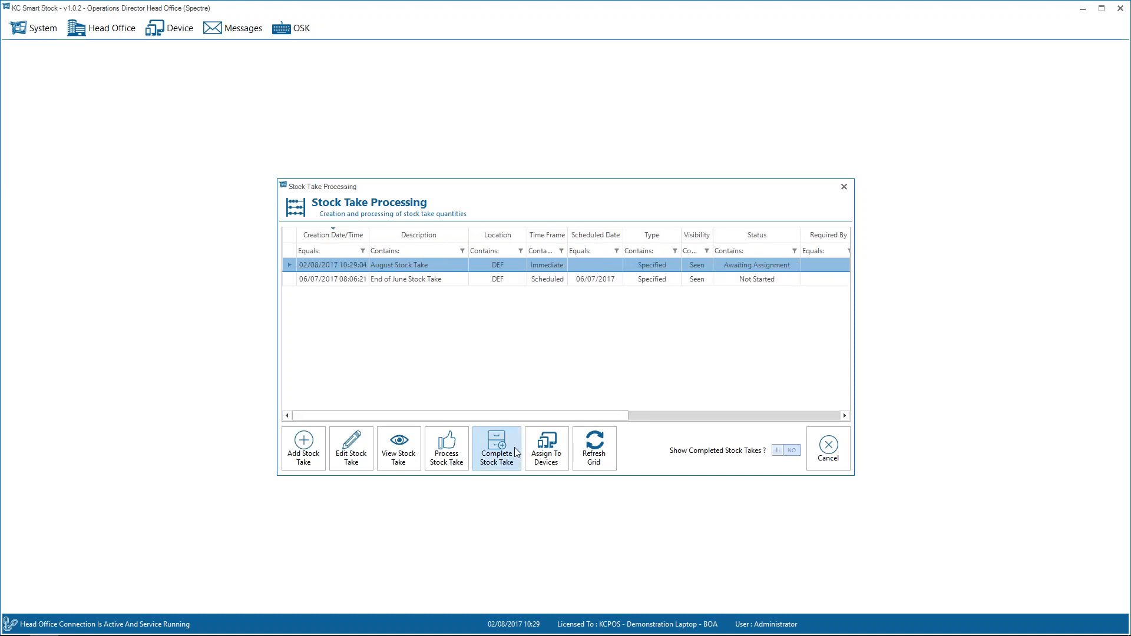
left_click(558, 456)
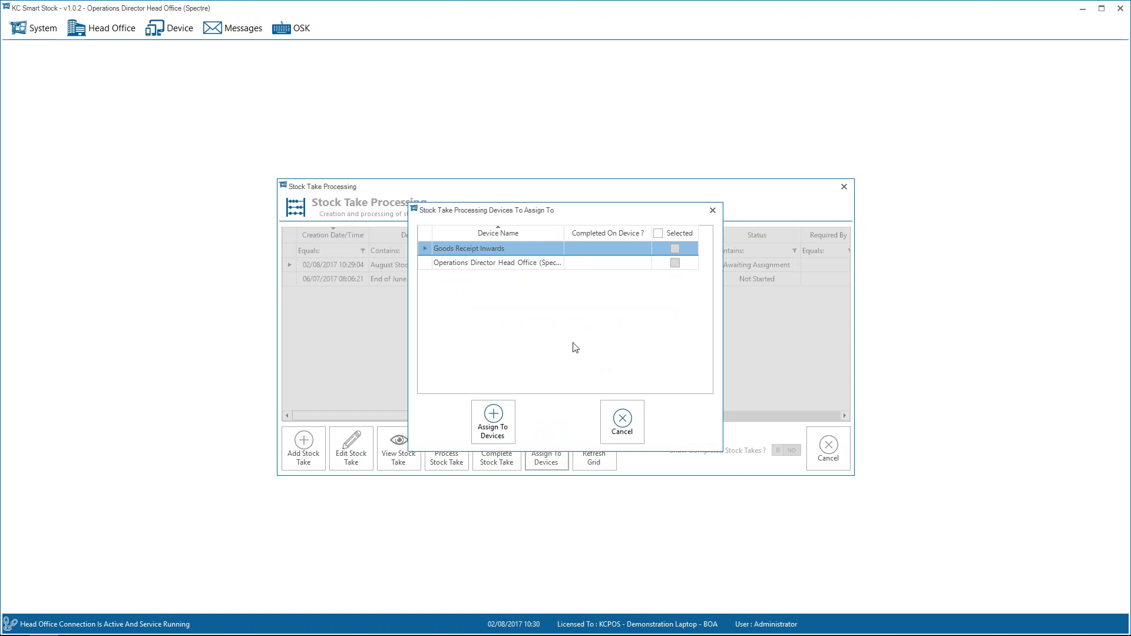
left_click(675, 249)
left_click(500, 428)
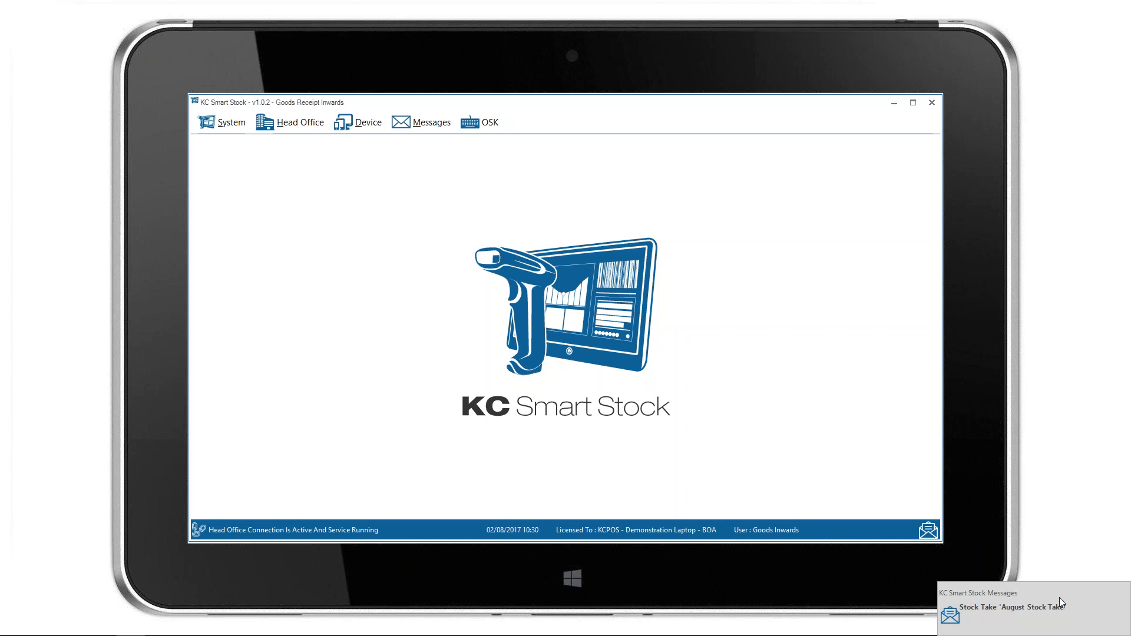
Read the August Stock Take message on the Goods Receipt Inwards device, and close the messages.
left_click(927, 528)
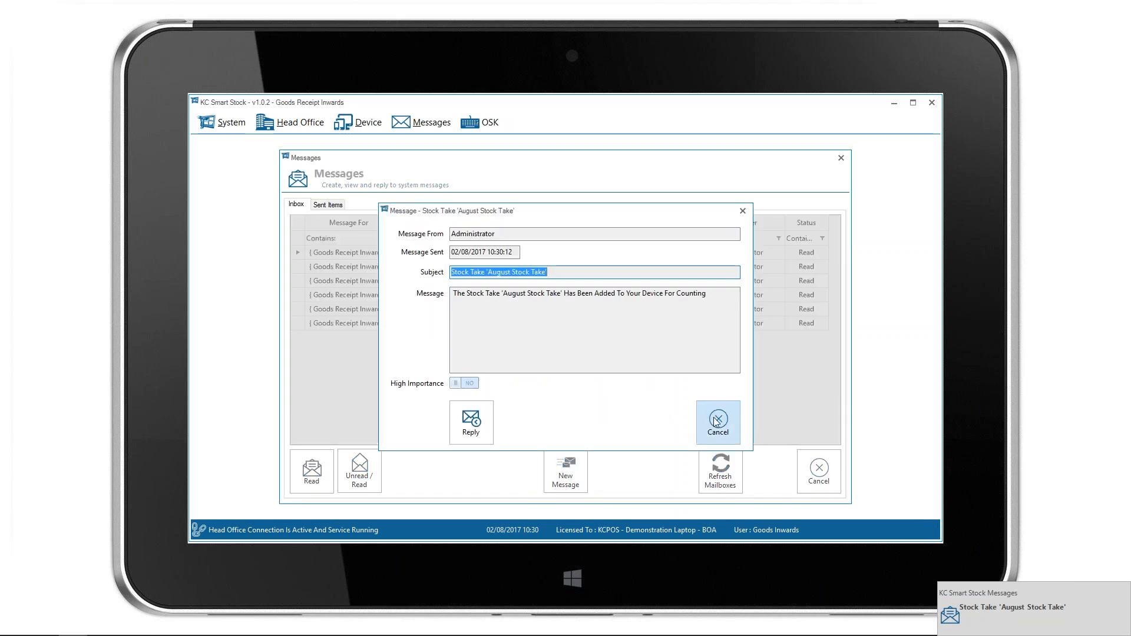
left_click(715, 420)
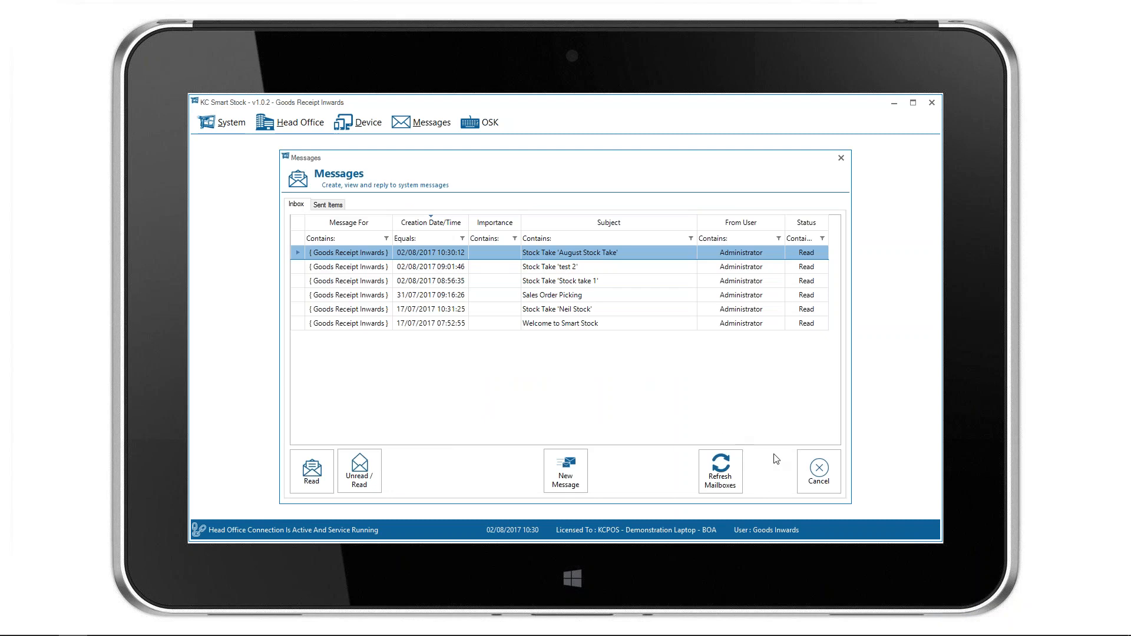
left_click(819, 471)
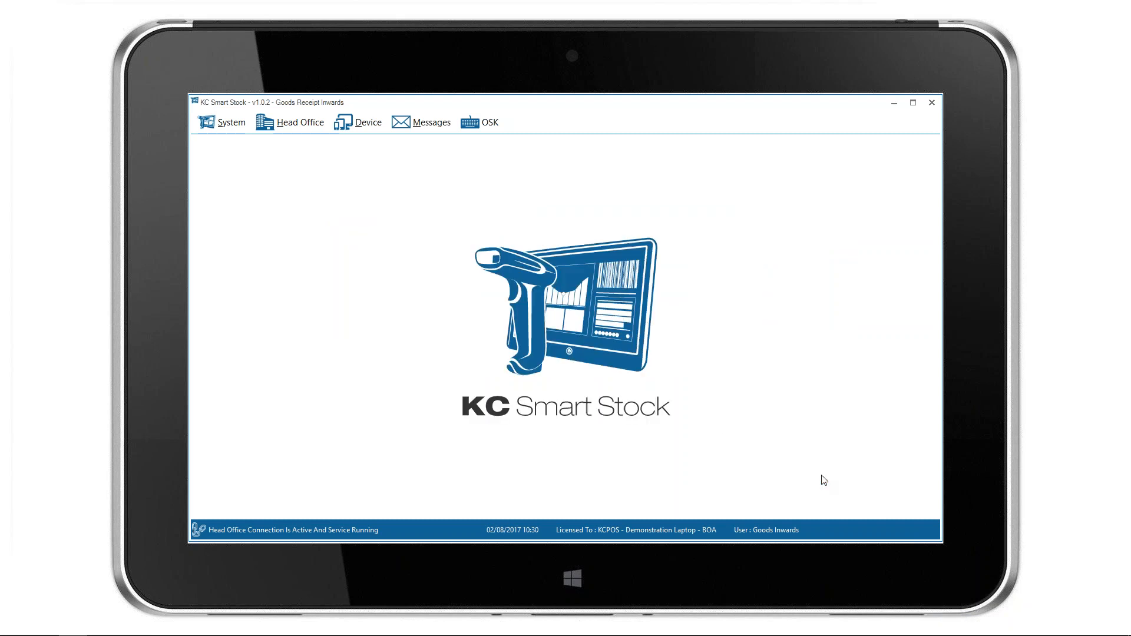
left_click(366, 123)
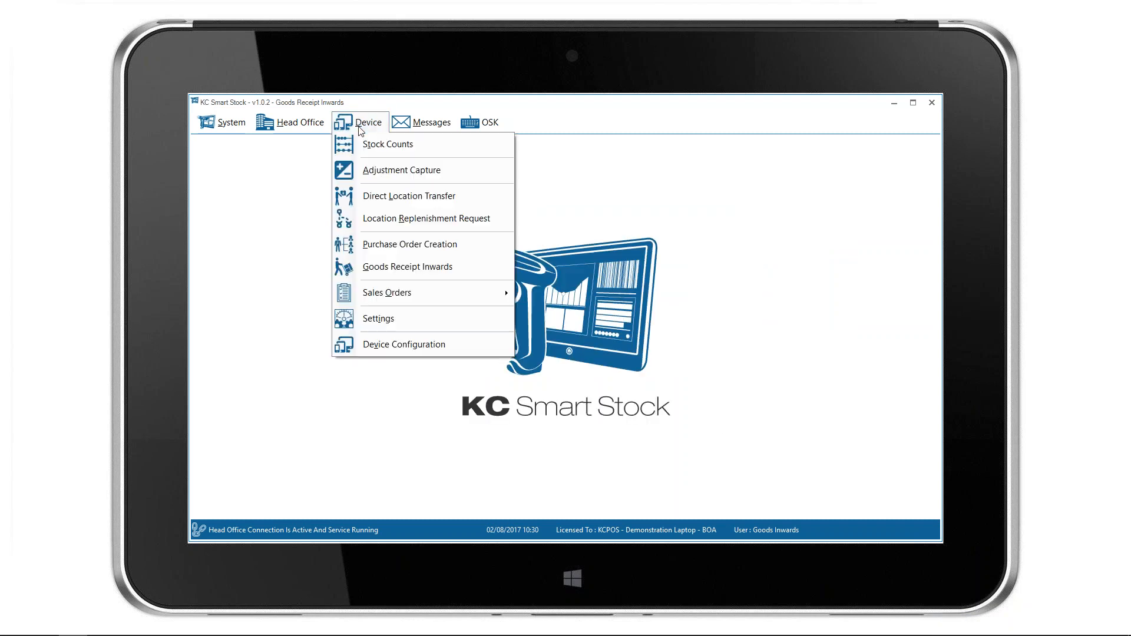
left_click(383, 150)
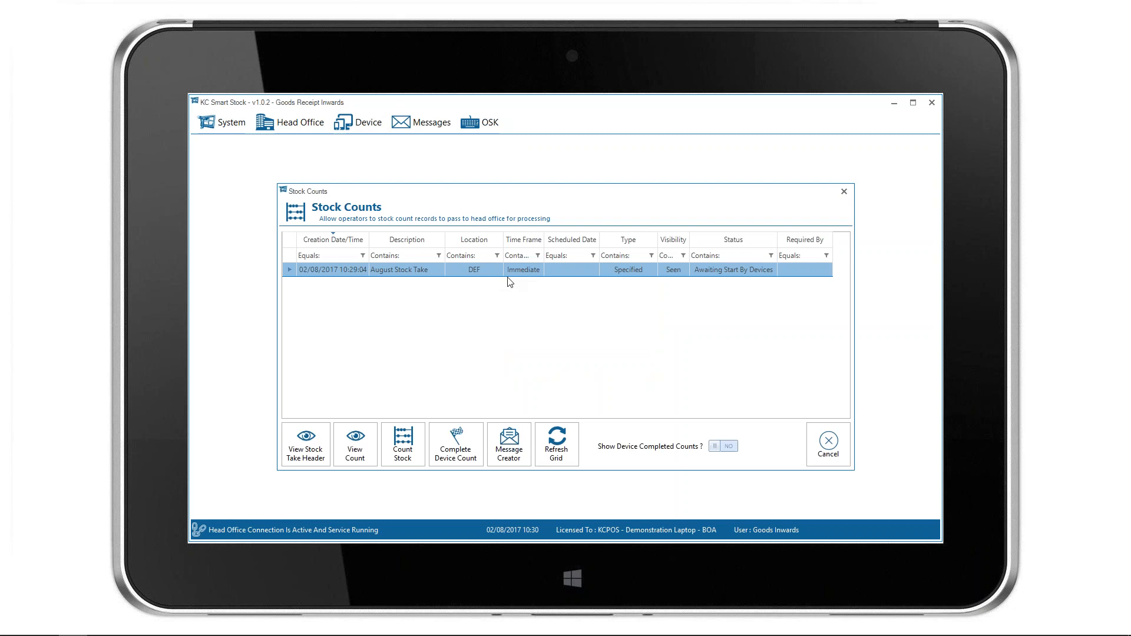
double_click(482, 270)
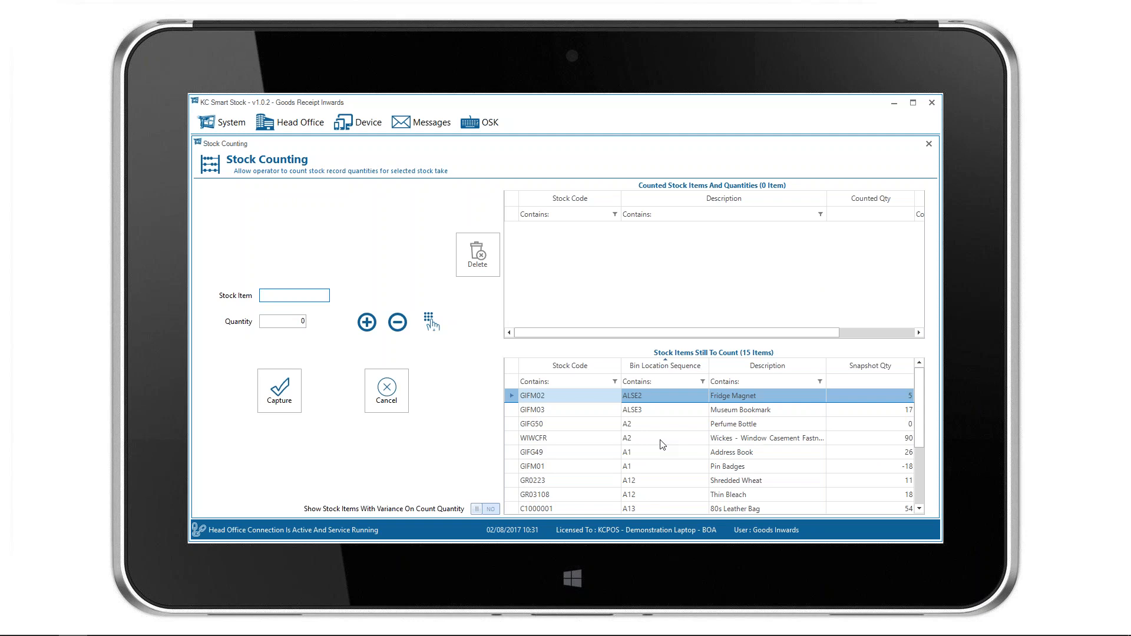
type("5013478140746")
key("Return")
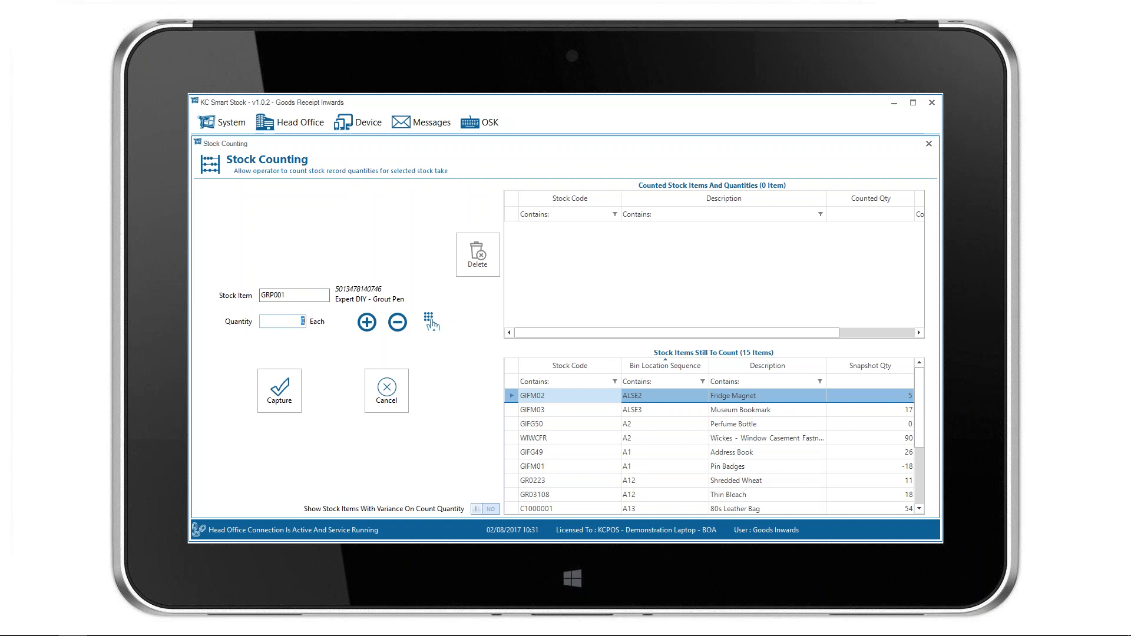
type("4")
left_click(279, 390)
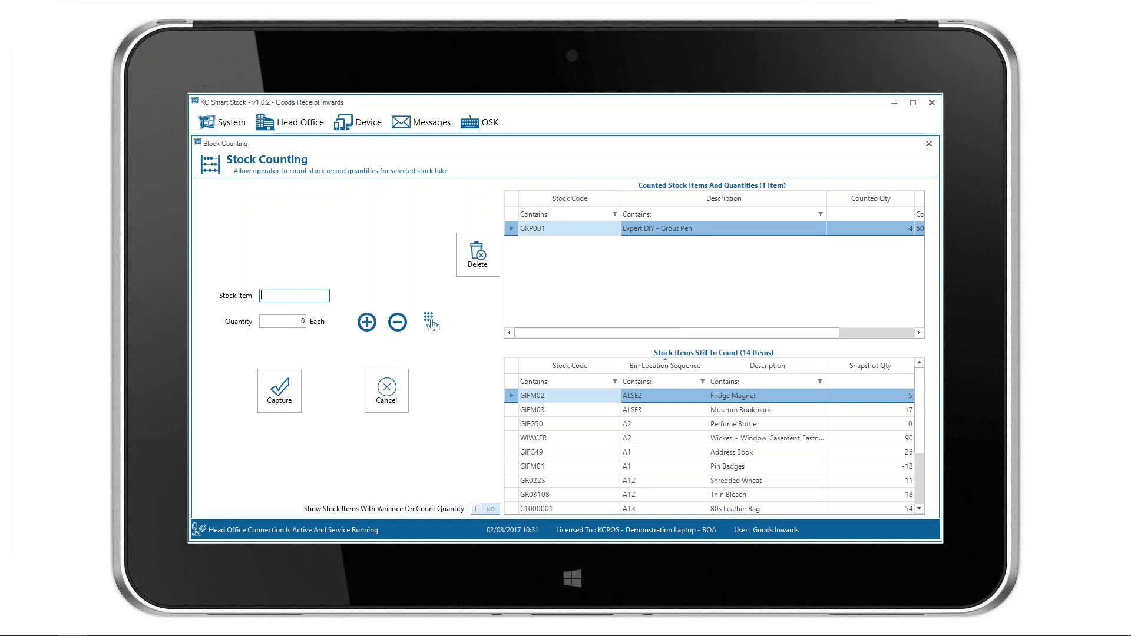
Capture counted quantities of 5 for stock item RAPESCO and 6 for WIWCFR, and close the counting screen.
type("5019207073094")
key("Return")
type("5")
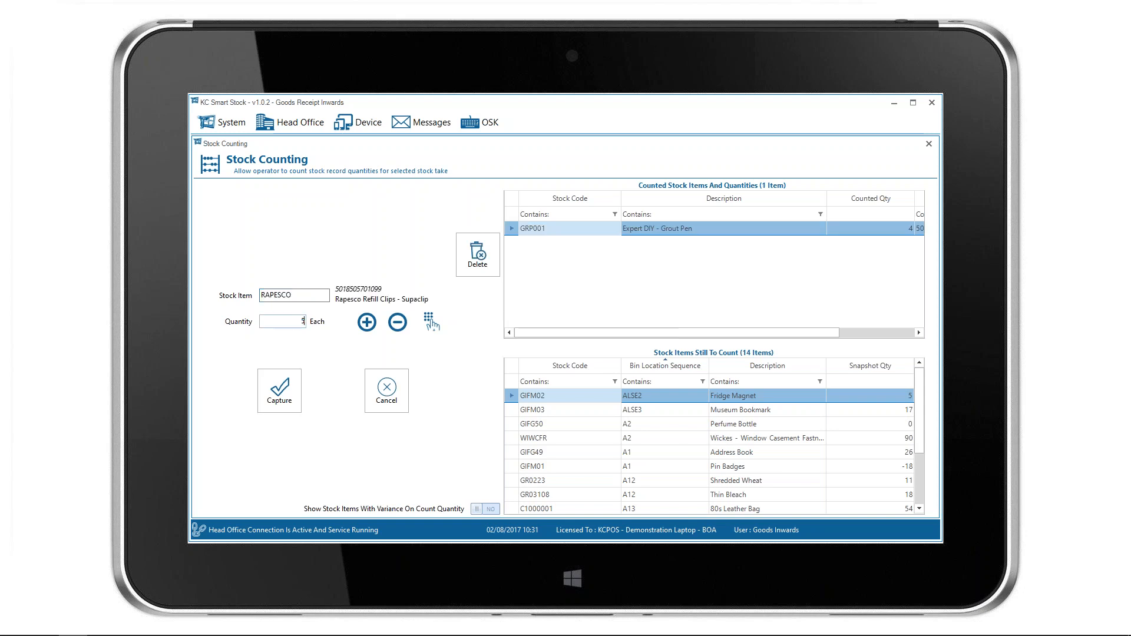
key("Return")
type("WIWCFR")
key("Return")
type("6")
key("Return")
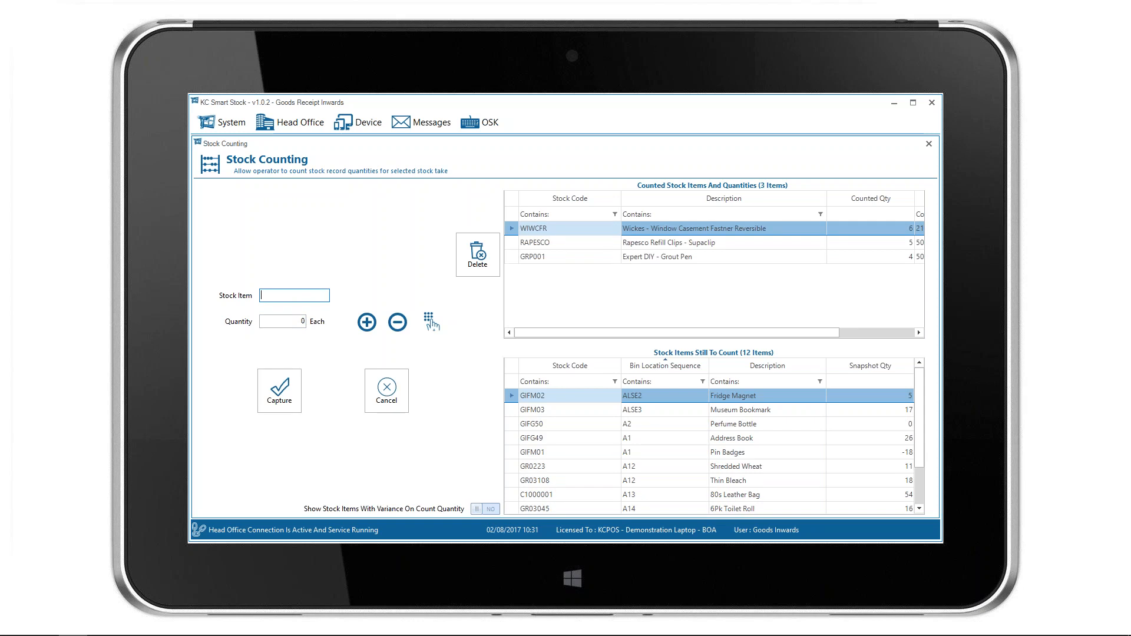
key("Escape")
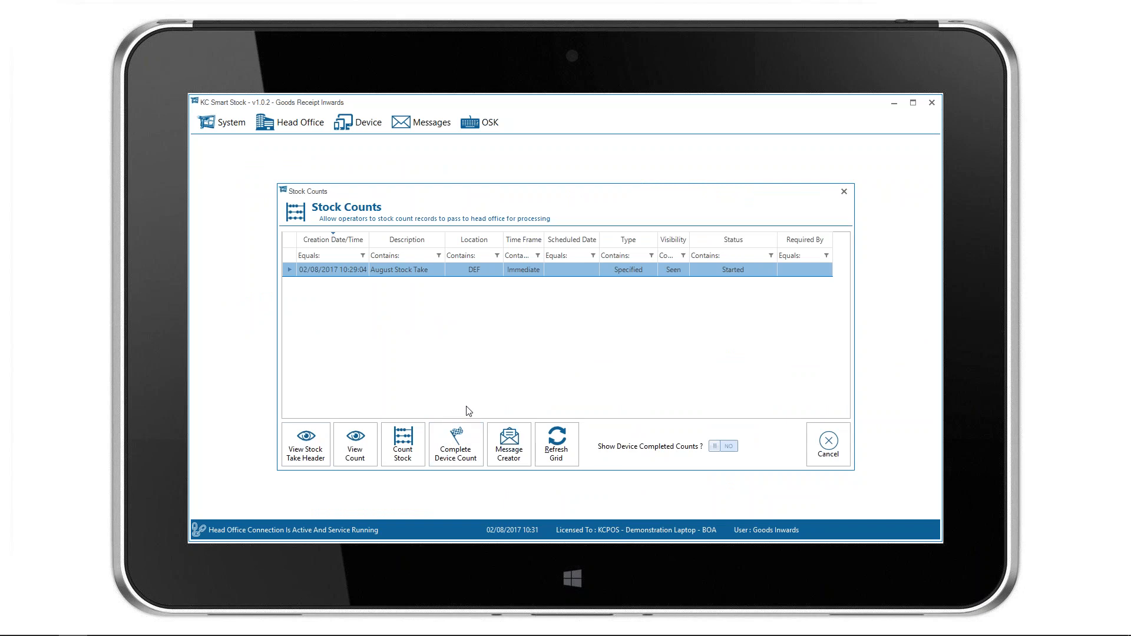
Switch to the head office KC Smart Stock window and refresh the stock take list.
key("alt+Tab")
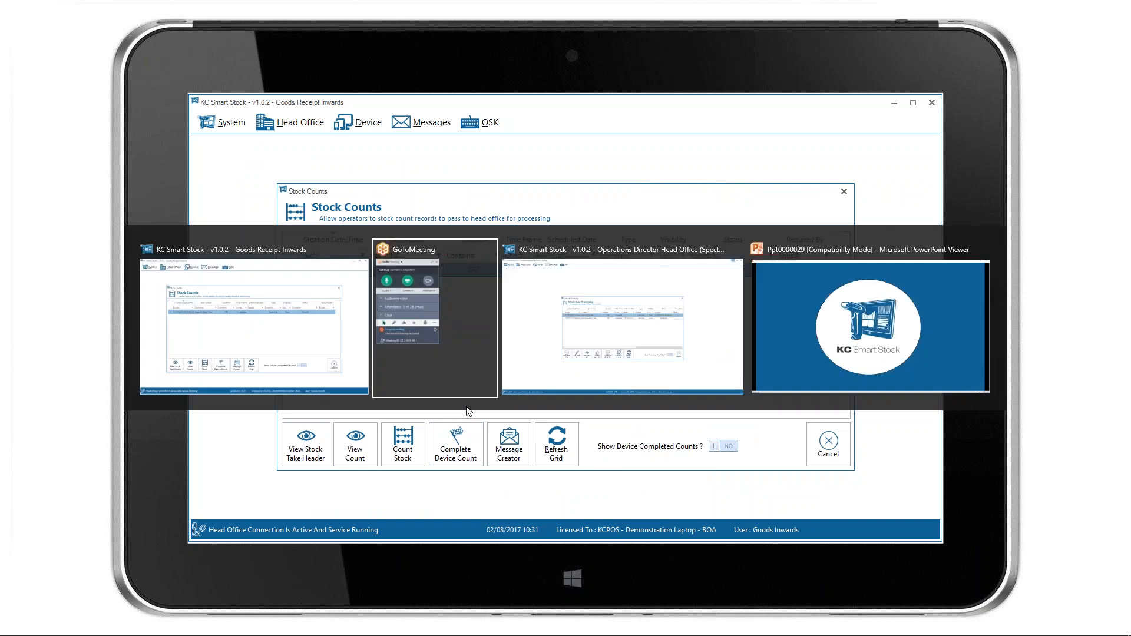
key("Tab")
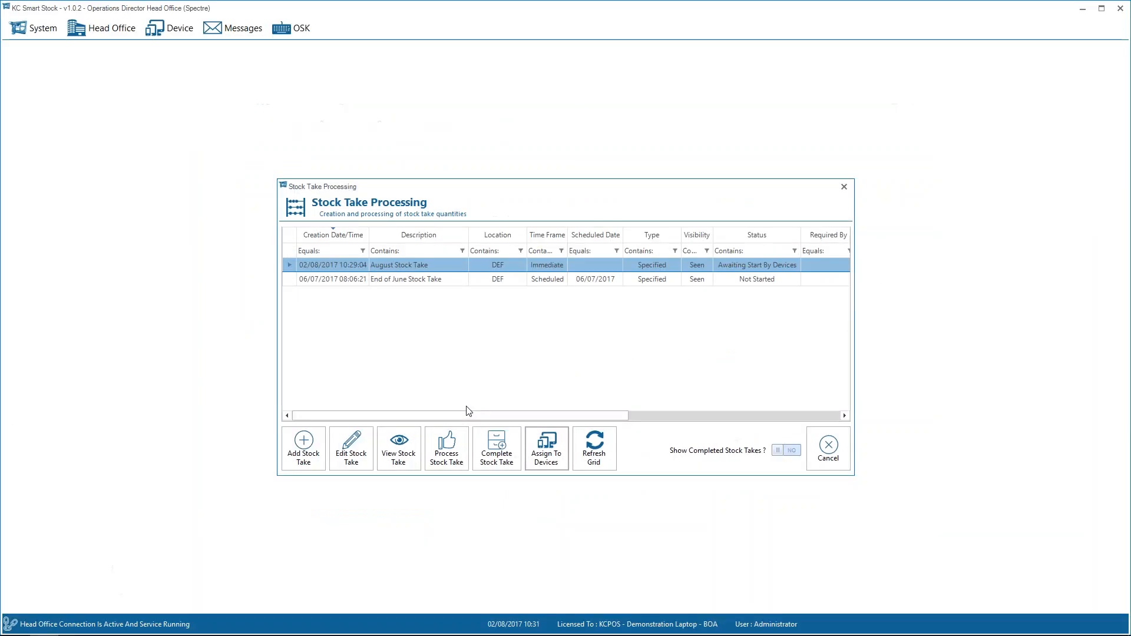
left_click(606, 446)
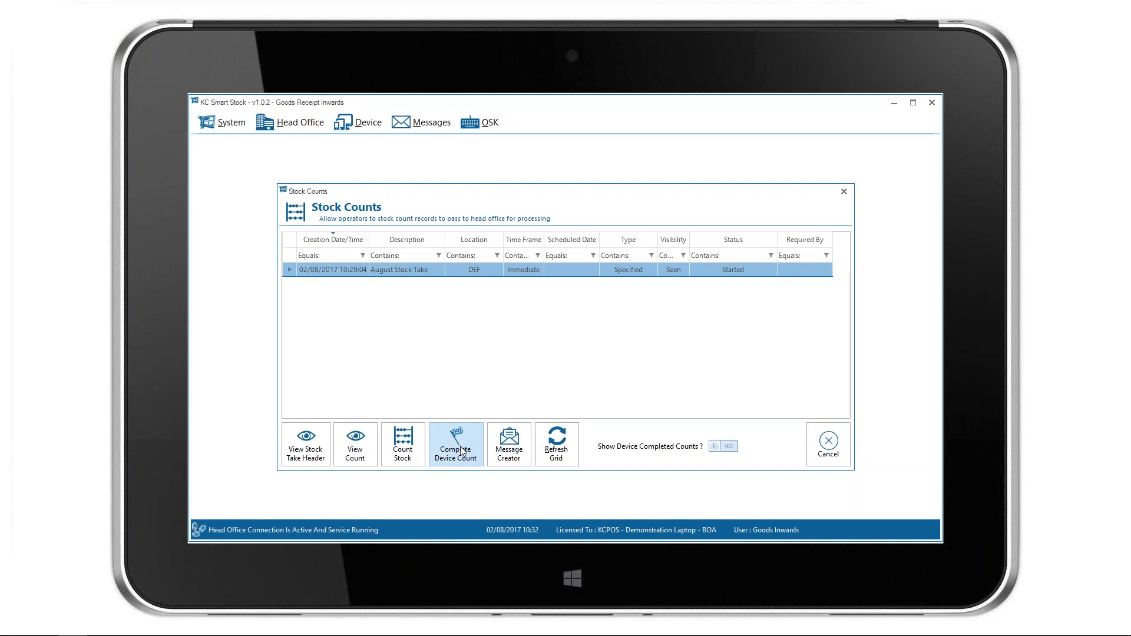
Mark the August Stock Take as device complete on the Goods Receipt Inwards device, and refresh the head office stock take list.
left_click(461, 451)
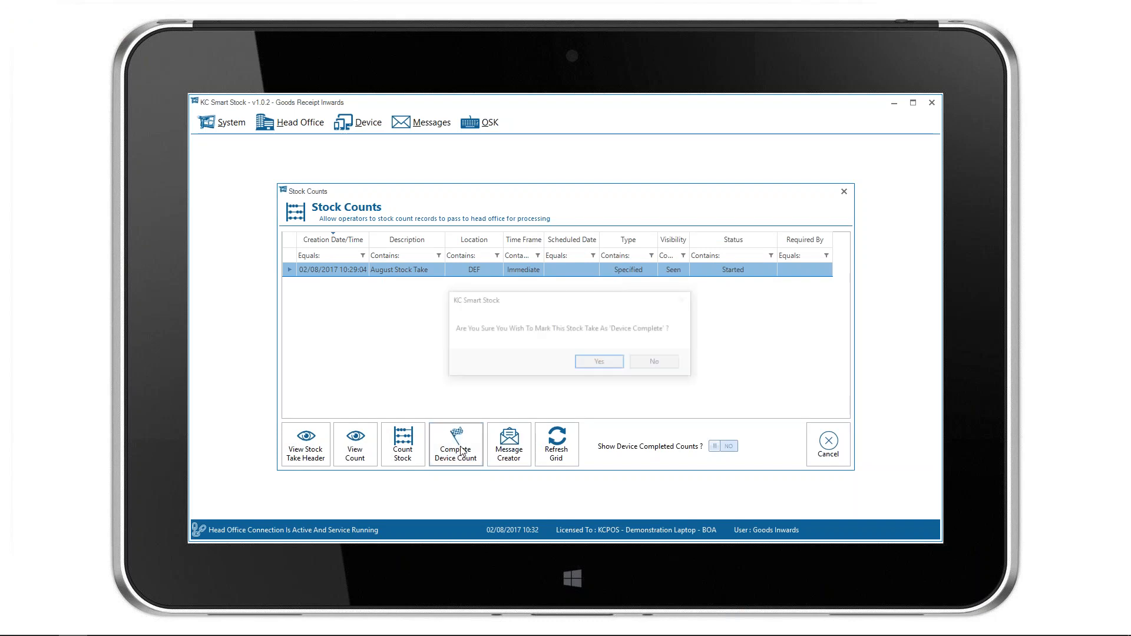
left_click(602, 364)
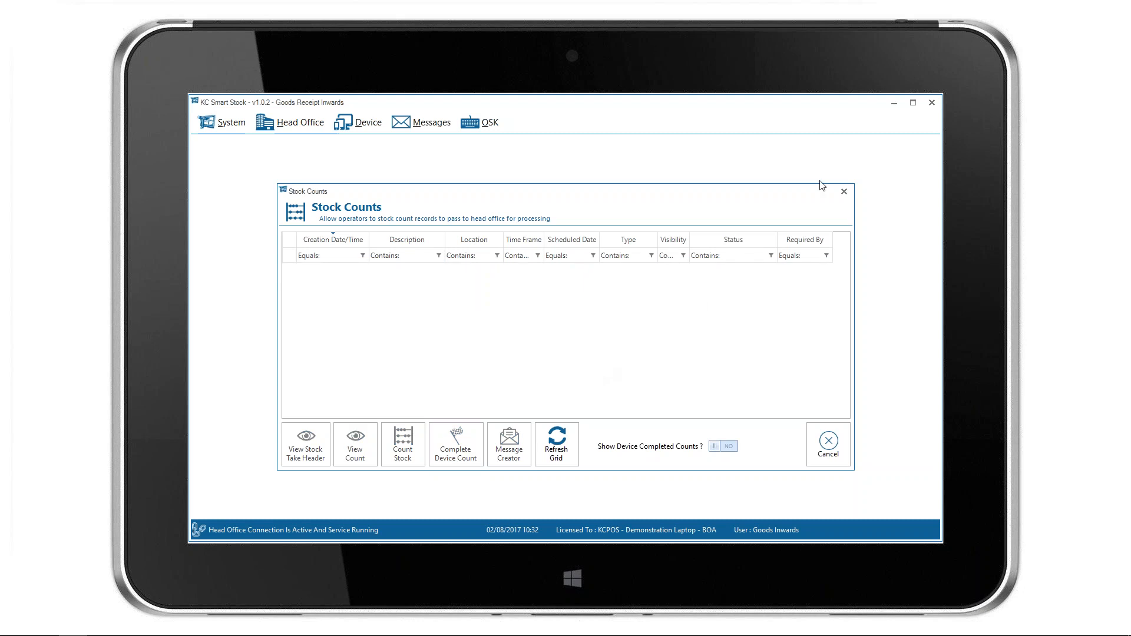
key("alt+Tab")
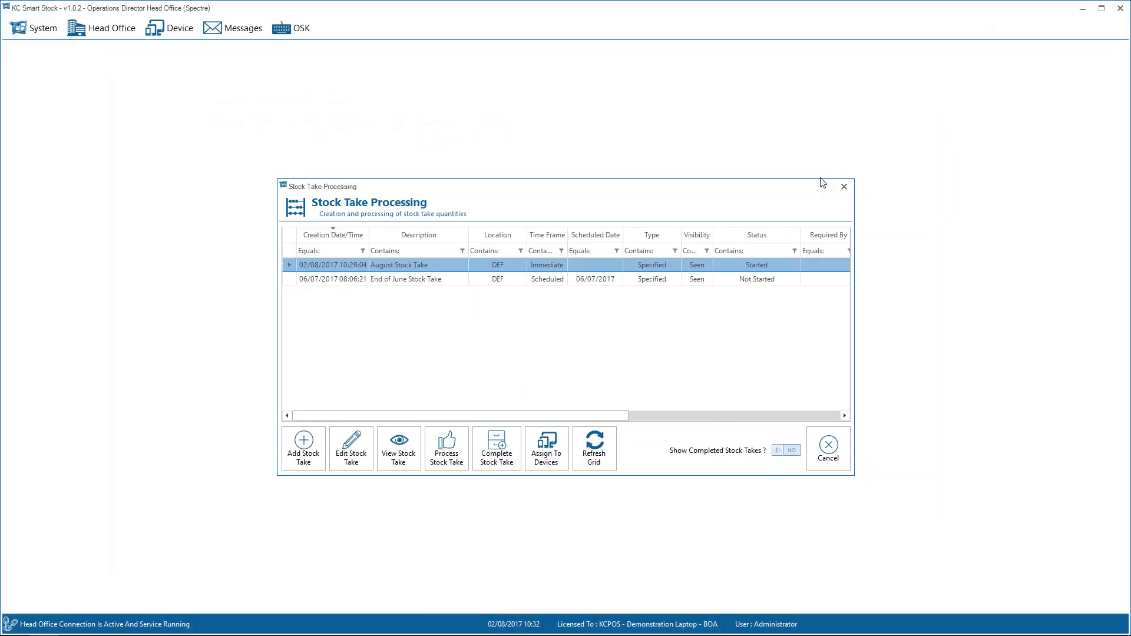
left_click(592, 452)
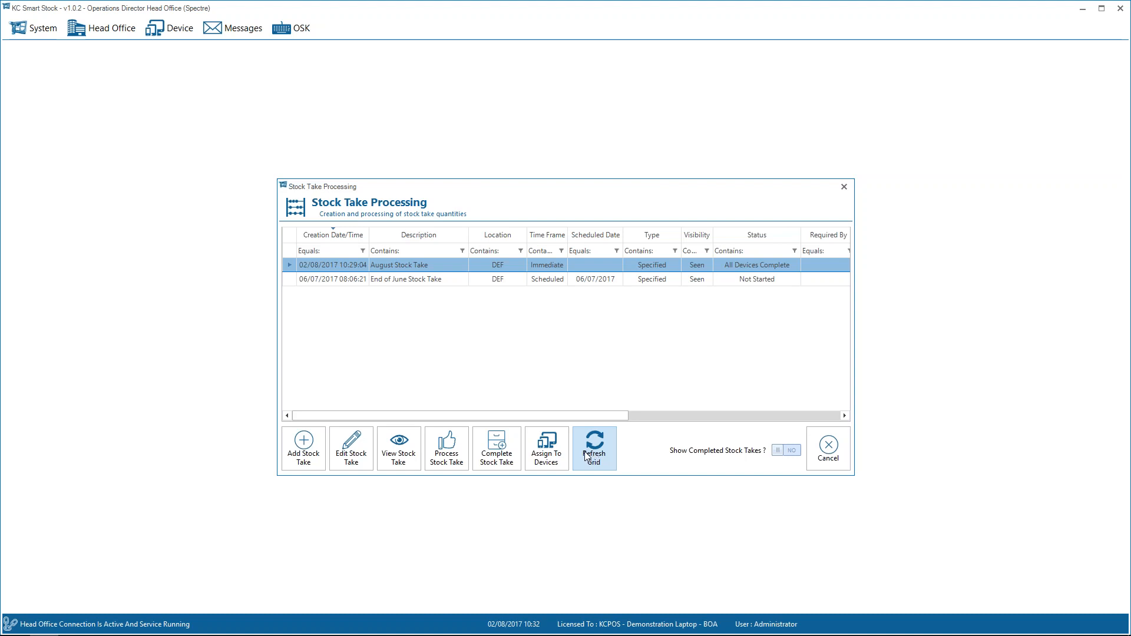
Open the August Stock Take for processing and enter counted quantities of 16 for Museum Bookmark, 11 for Shredded Wheat and 9 for Special K.
double_click(514, 268)
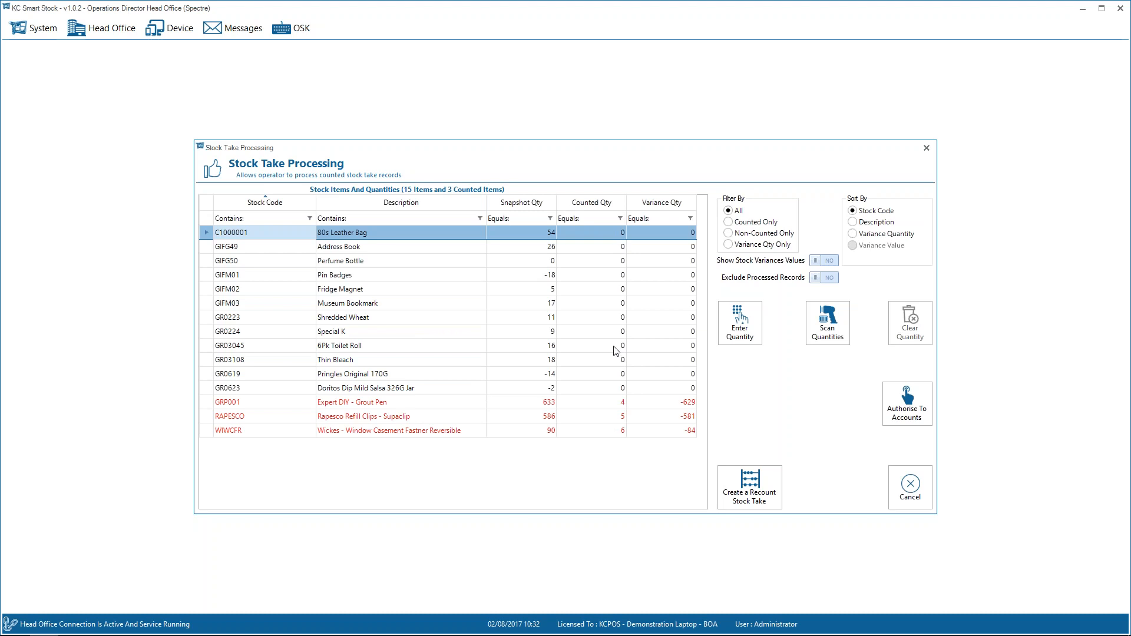
left_click(594, 276)
key("Down")
key("Down")
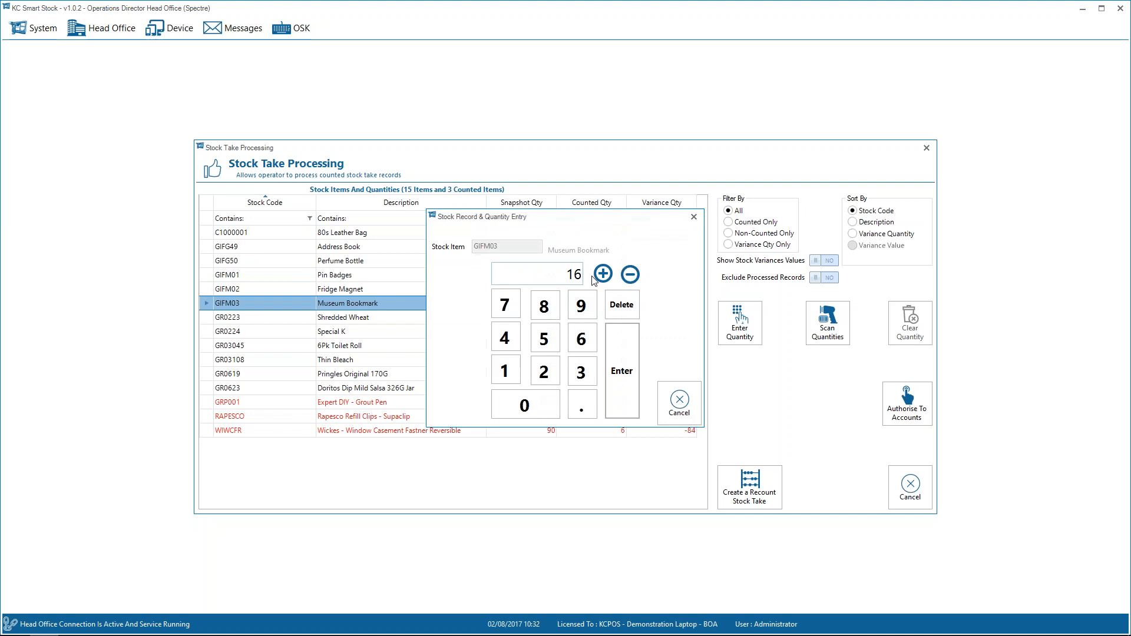
key("Return")
type("11")
key("Return")
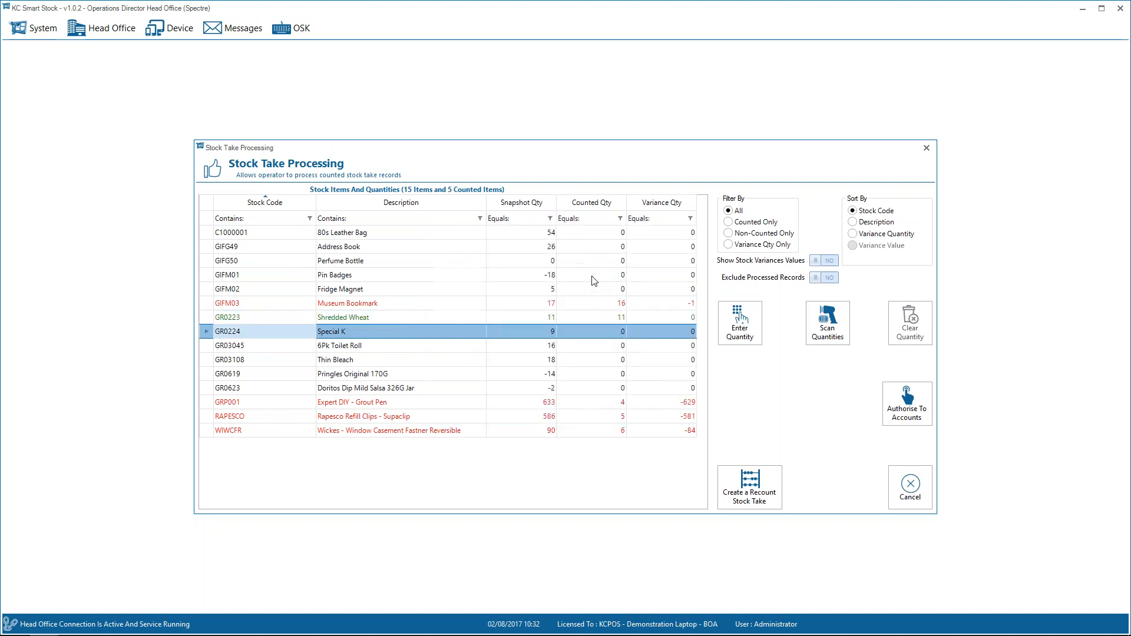
type("9")
key("Return")
Turn on the stock variance values and examine the Variance Value of the counted DIY items.
left_click(829, 260)
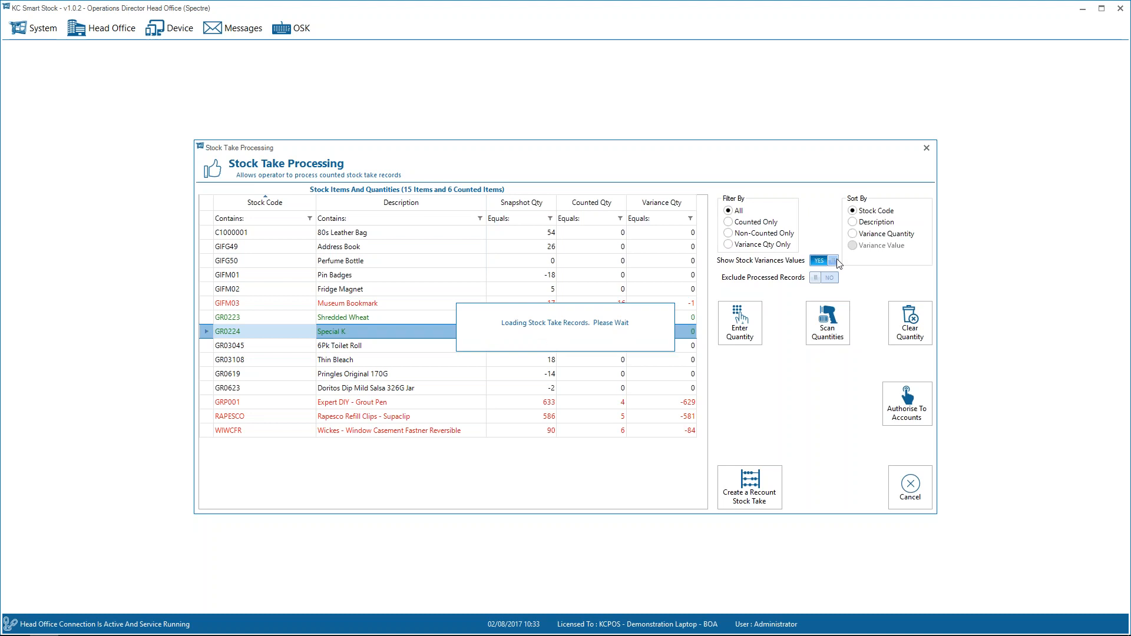
left_click(686, 503)
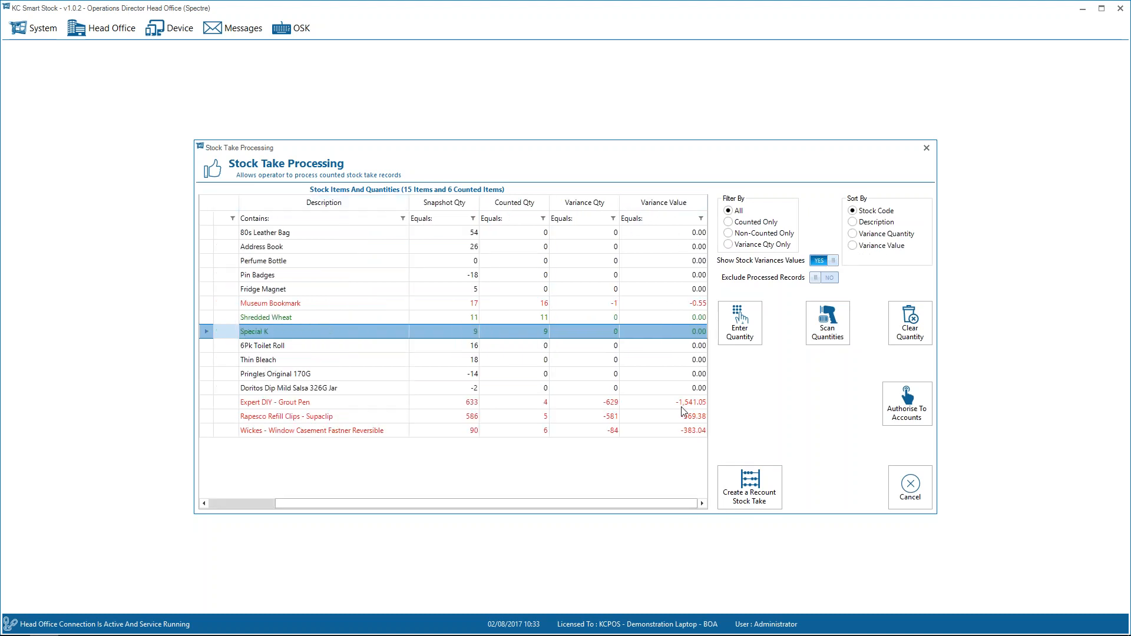
left_click_drag(688, 406, 692, 433)
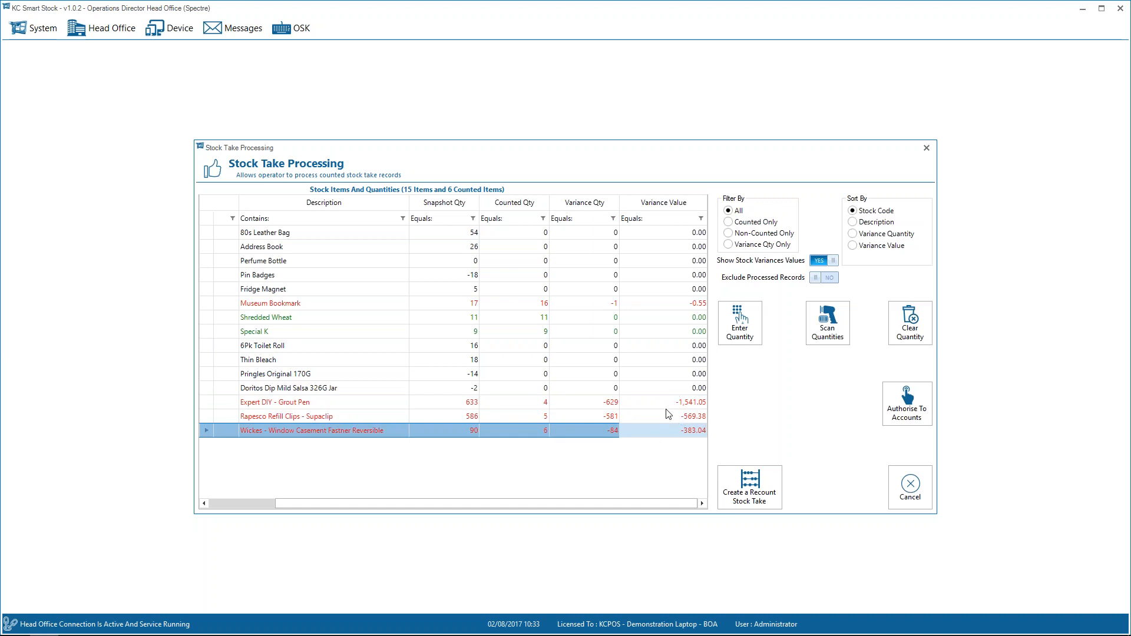
Filter the stock items by Non-Counted Only and Counted Only, and return the list to All.
left_click(729, 234)
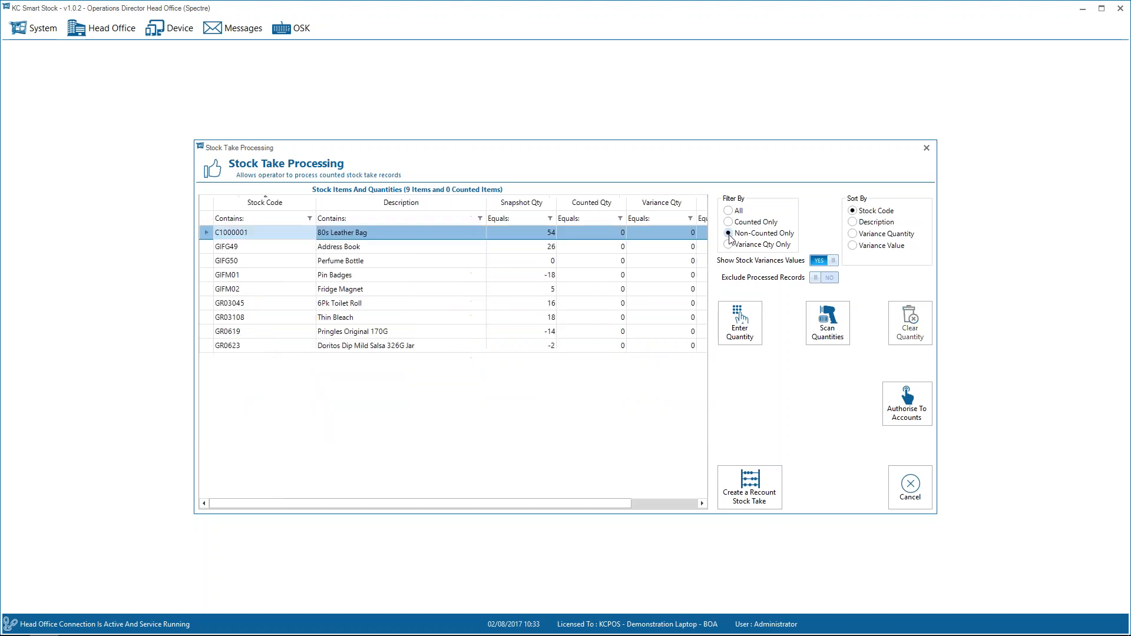
left_click(729, 222)
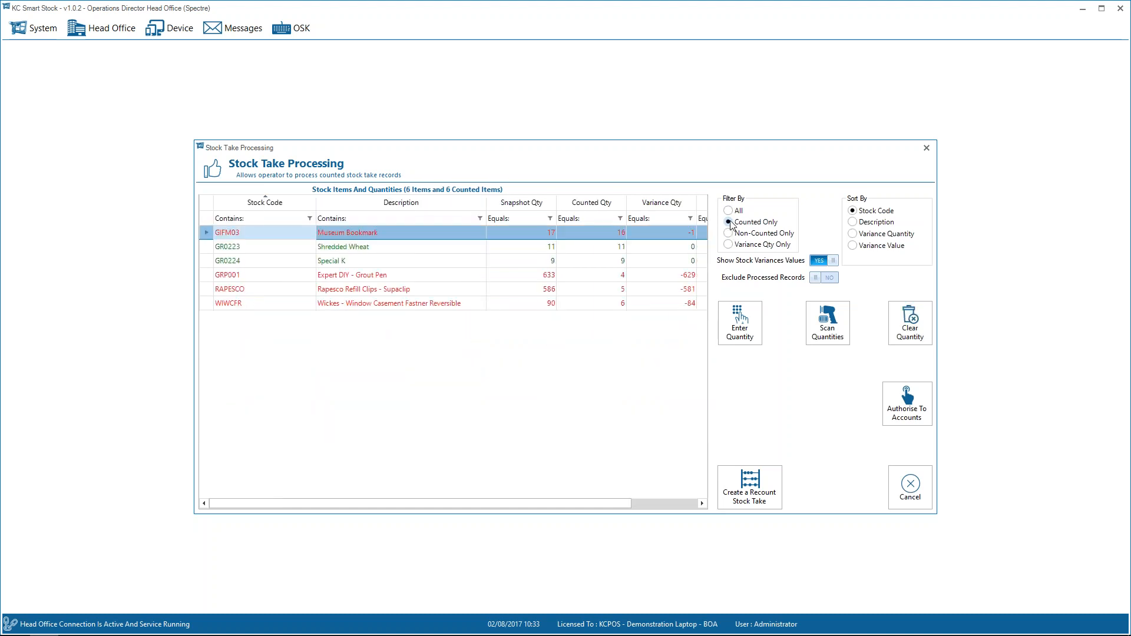
left_click(729, 211)
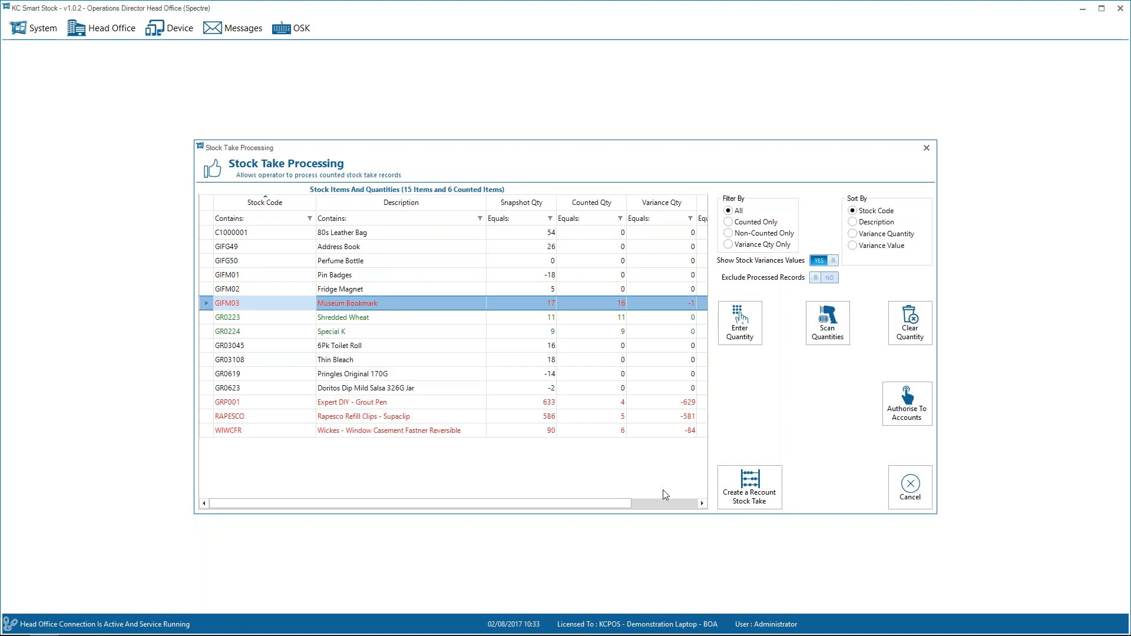
Apply a custom filter on Variance Value for rows less than -100 or greater than 100, and view the matching variance values.
left_click(668, 504)
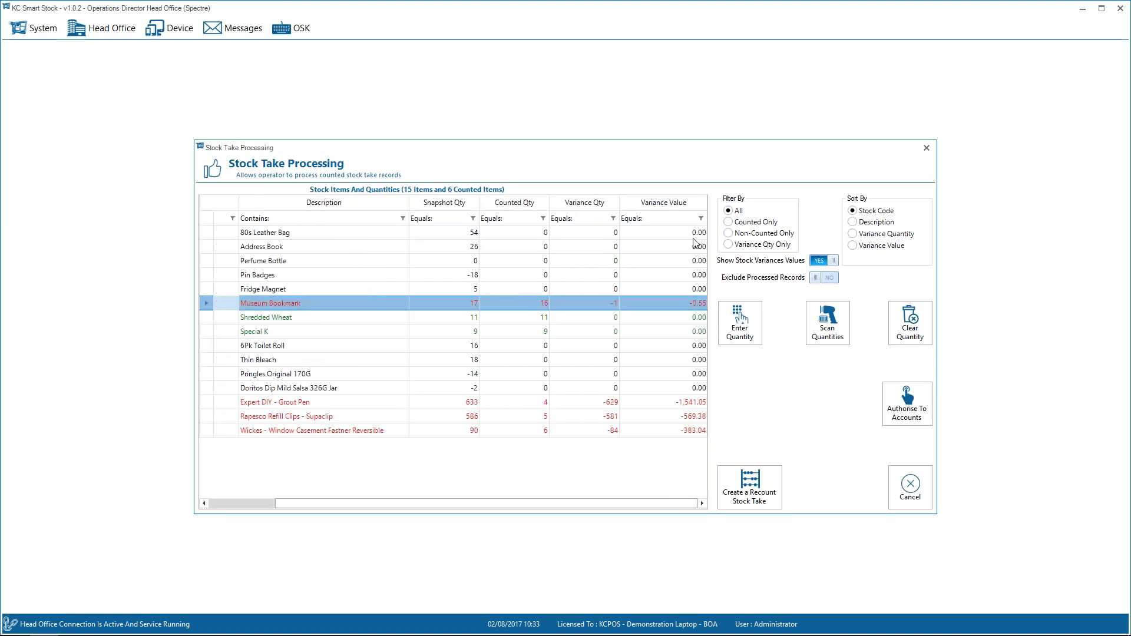
left_click(701, 219)
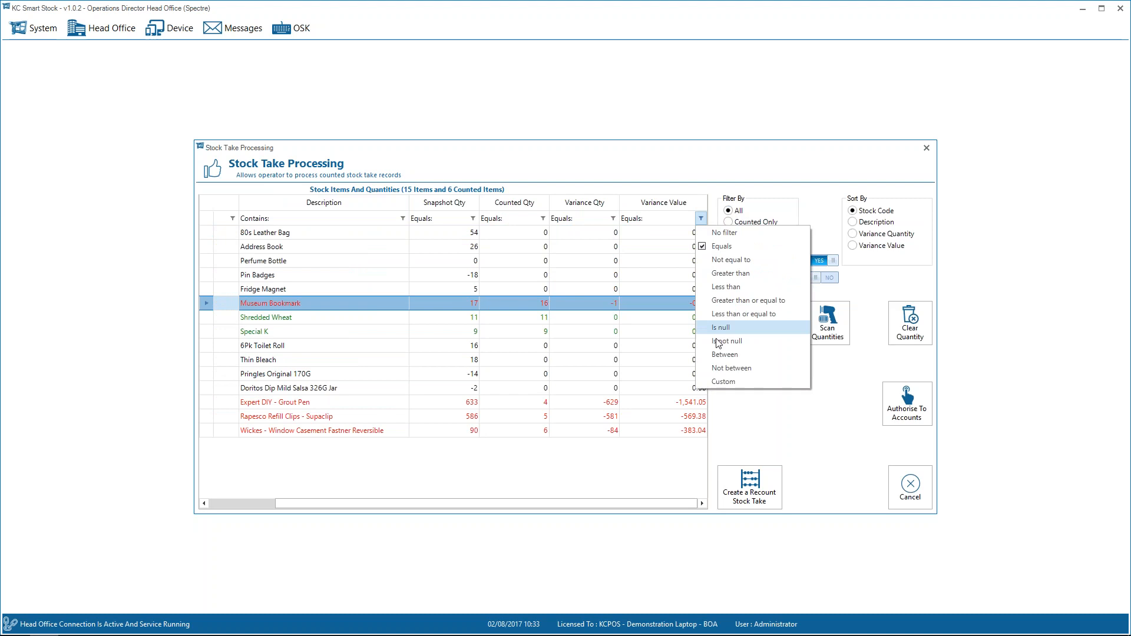
left_click(727, 381)
left_click(546, 313)
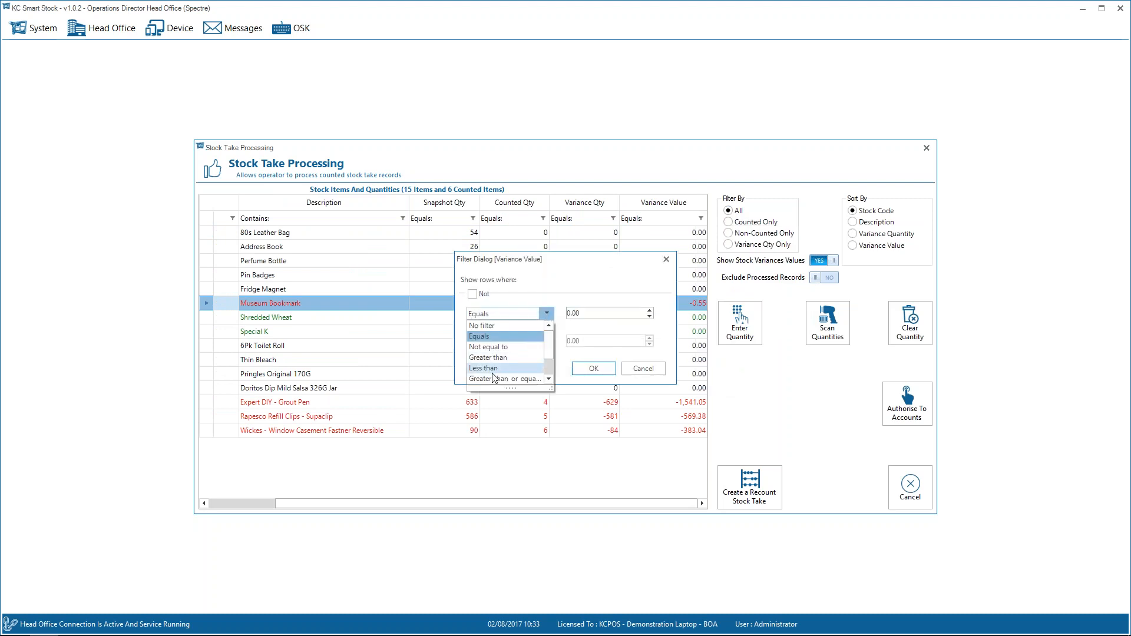
left_click(495, 369)
left_click(601, 313)
type("-100")
left_click(518, 327)
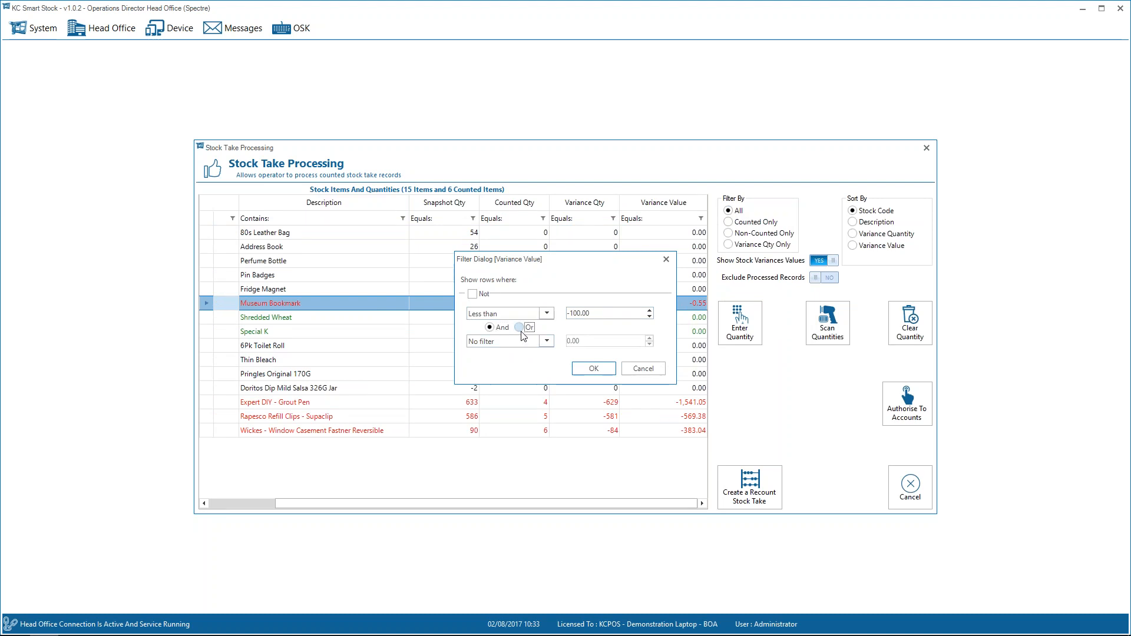
left_click(525, 343)
left_click(533, 376)
left_click_drag(585, 341, 547, 341)
type("100")
key("Return")
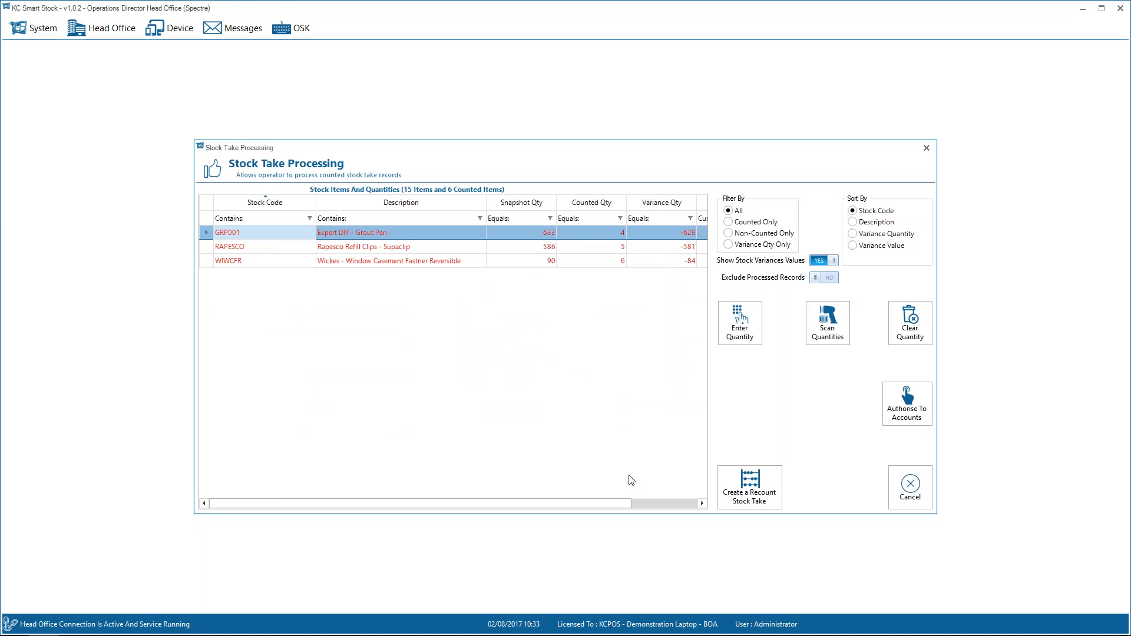
left_click(664, 502)
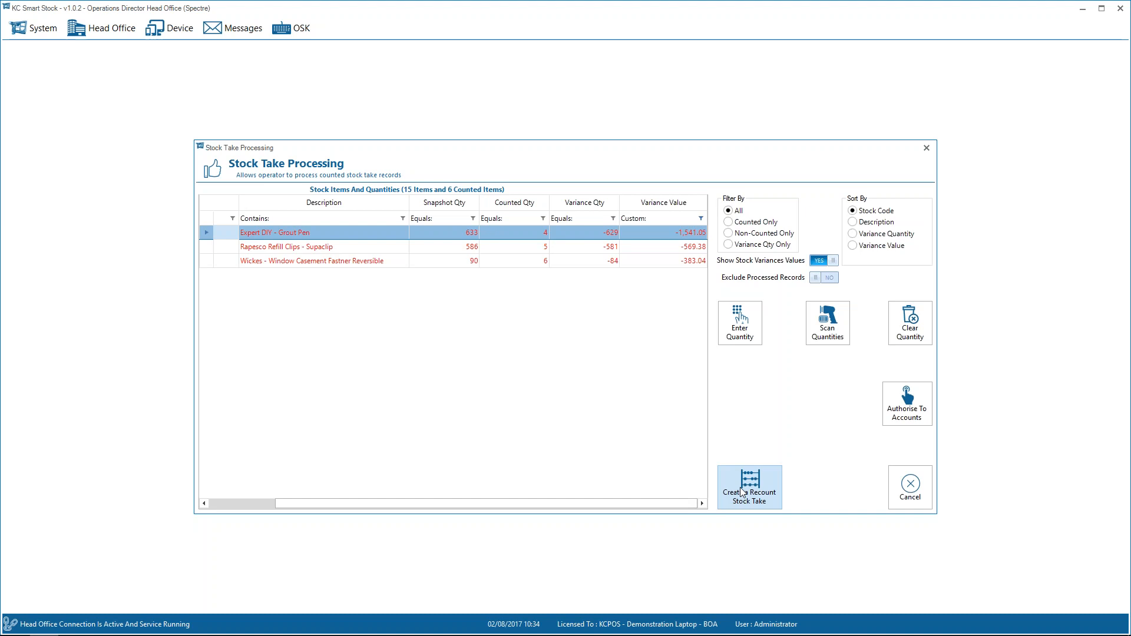
Start a recount stock take and select Expert DIY Grout Pen, Rapesco Refill Clips and Wickes Window Casement Fastner Reversible for recounting.
left_click(756, 493)
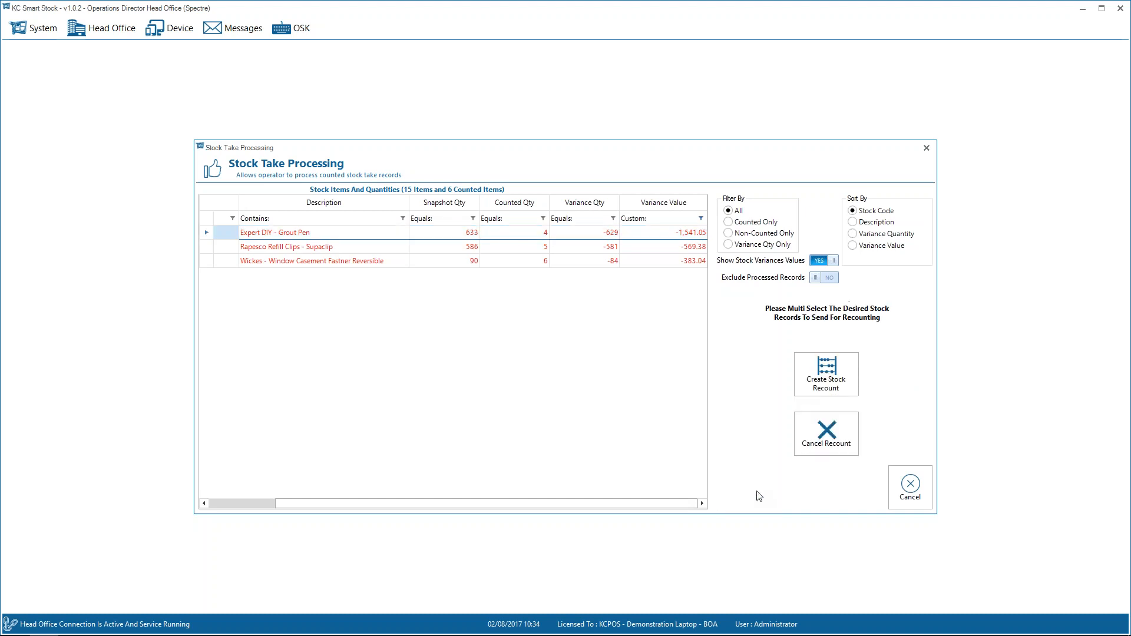
left_click(331, 236)
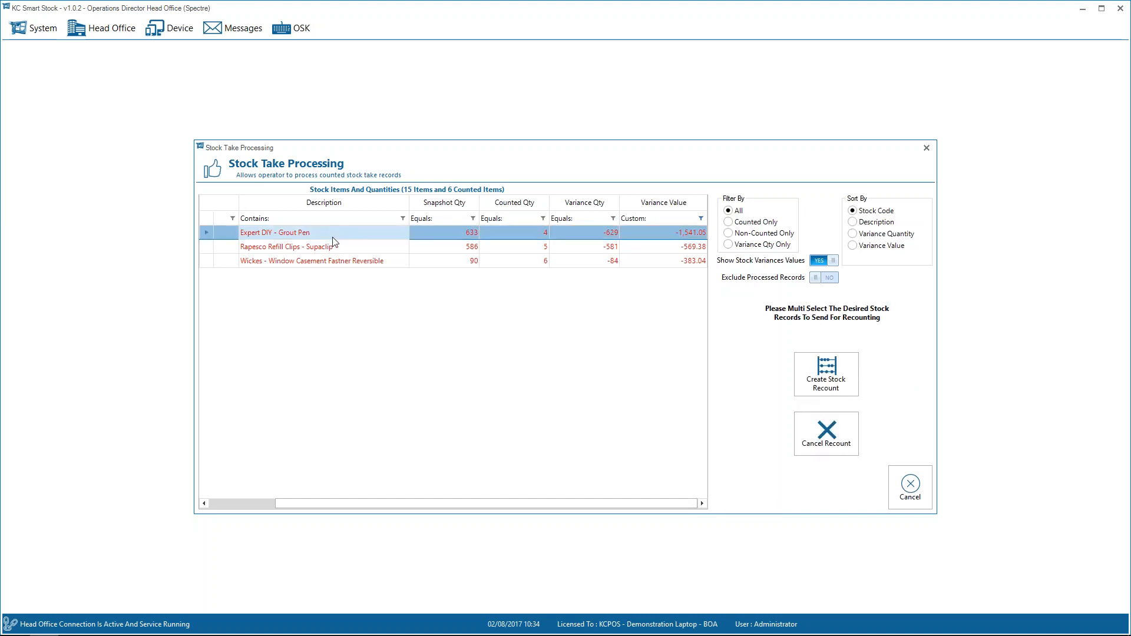
left_click(333, 248, "ctrl")
left_click(336, 259, "ctrl")
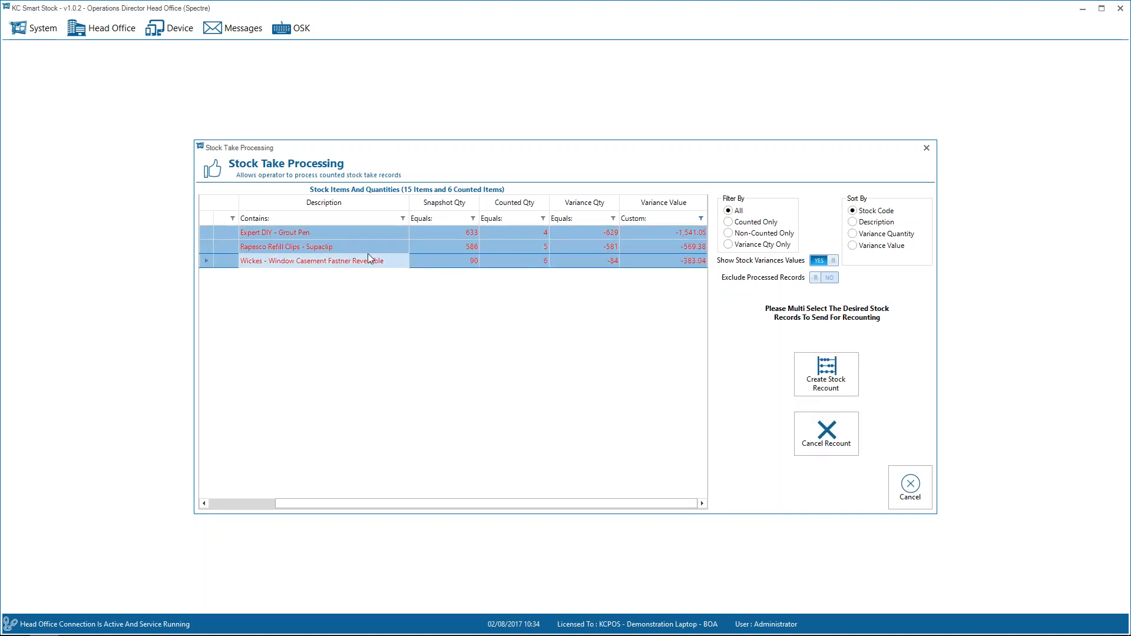
left_click(370, 248, "ctrl")
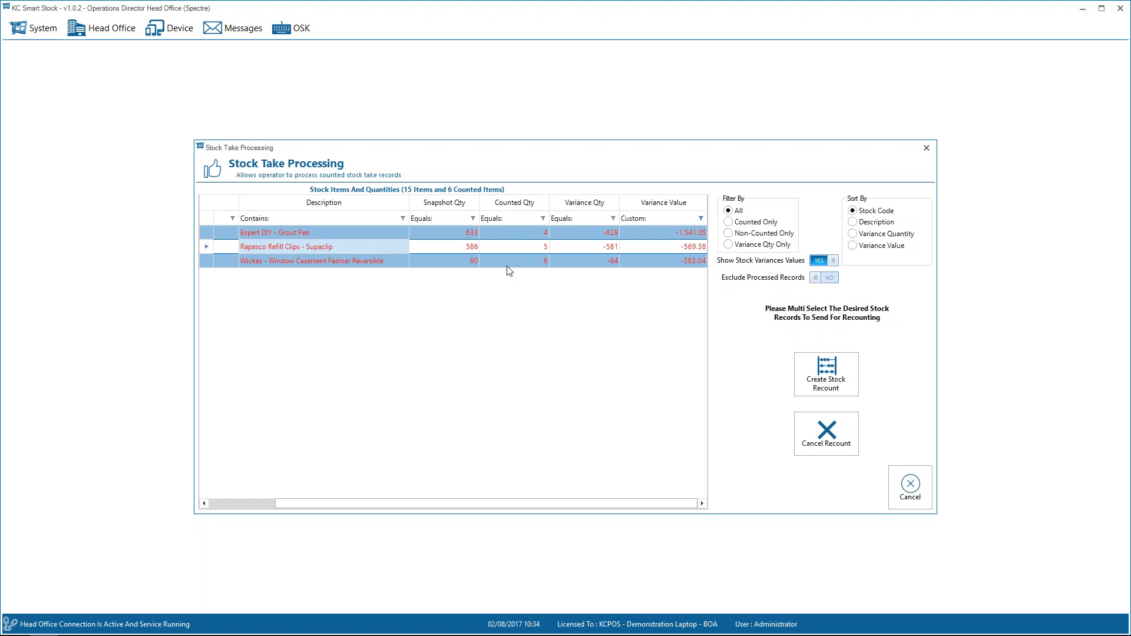
left_click(465, 247, "ctrl")
Clear the Variance Value filter, and temporarily add Pin Badges, Address Book and 80s Leather Bag to the recount selection before deselecting them.
left_click(701, 218)
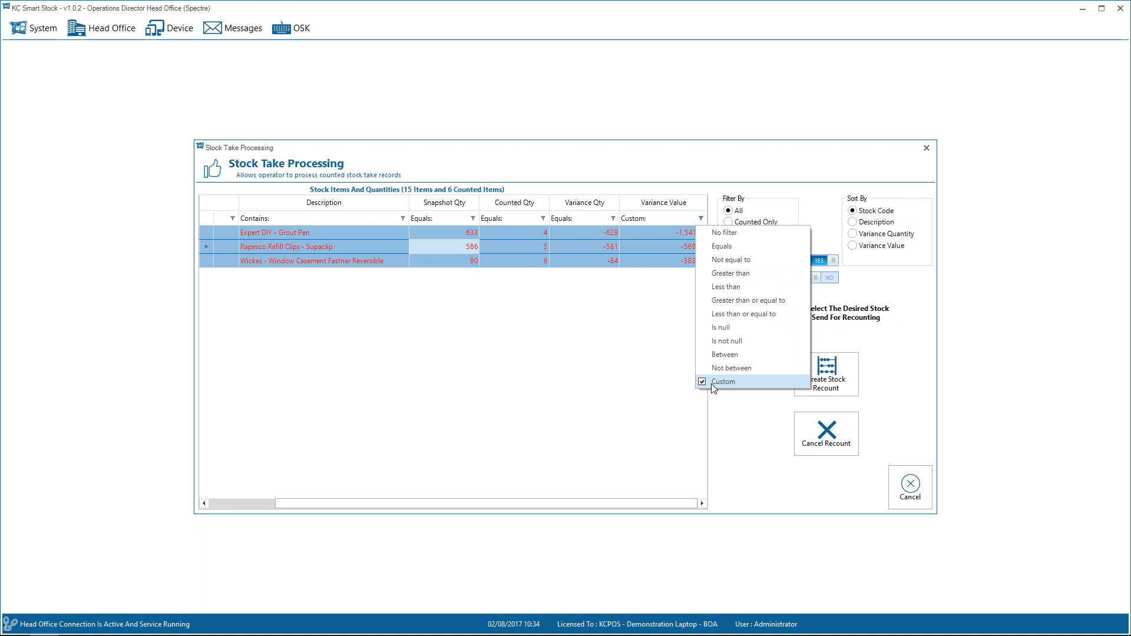
left_click(725, 234)
left_click(457, 275, "ctrl")
left_click(439, 246, "ctrl")
left_click(446, 231, "ctrl")
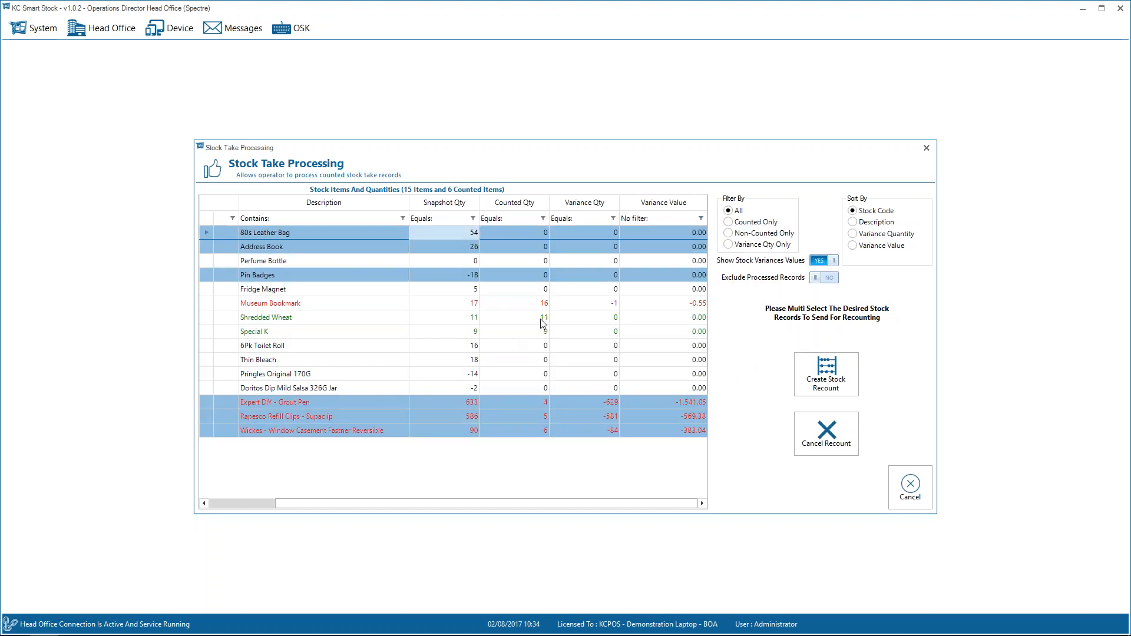
left_click(507, 276, "ctrl")
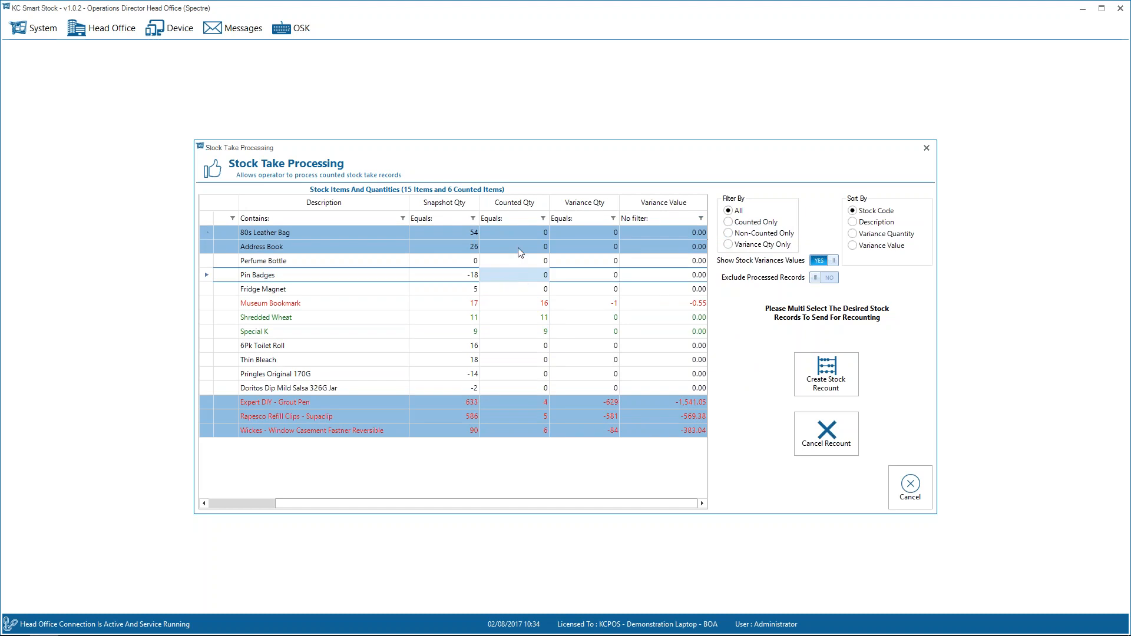
left_click(518, 248, "ctrl")
left_click(518, 231, "ctrl")
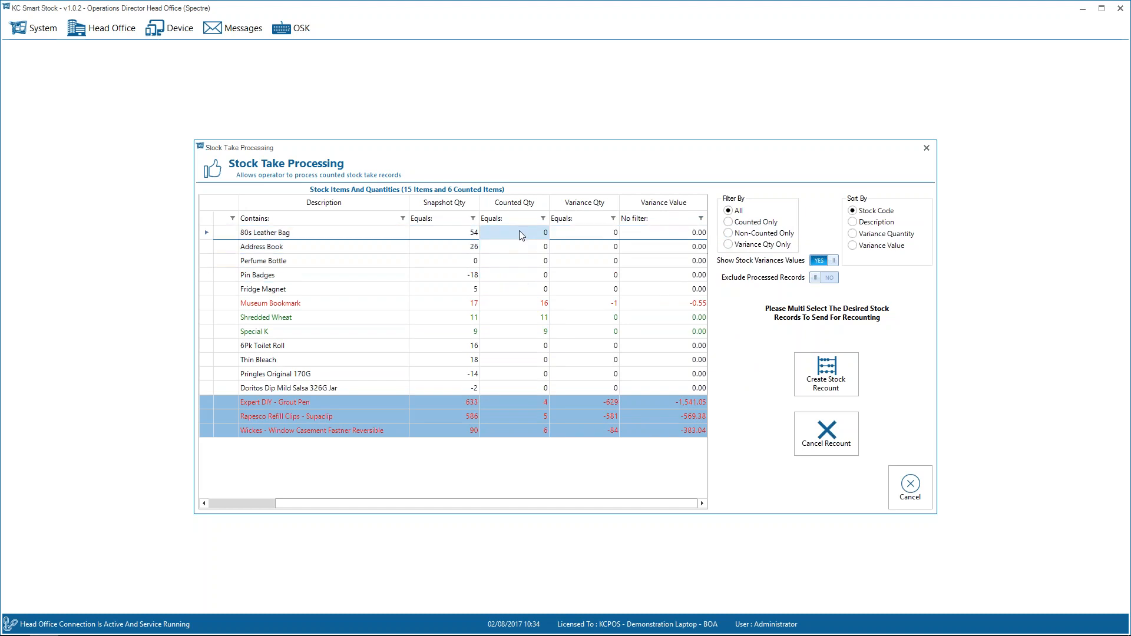
Open the Stock Take Recount Add form for the selected items, and cancel both the form and the recount.
left_click(833, 372)
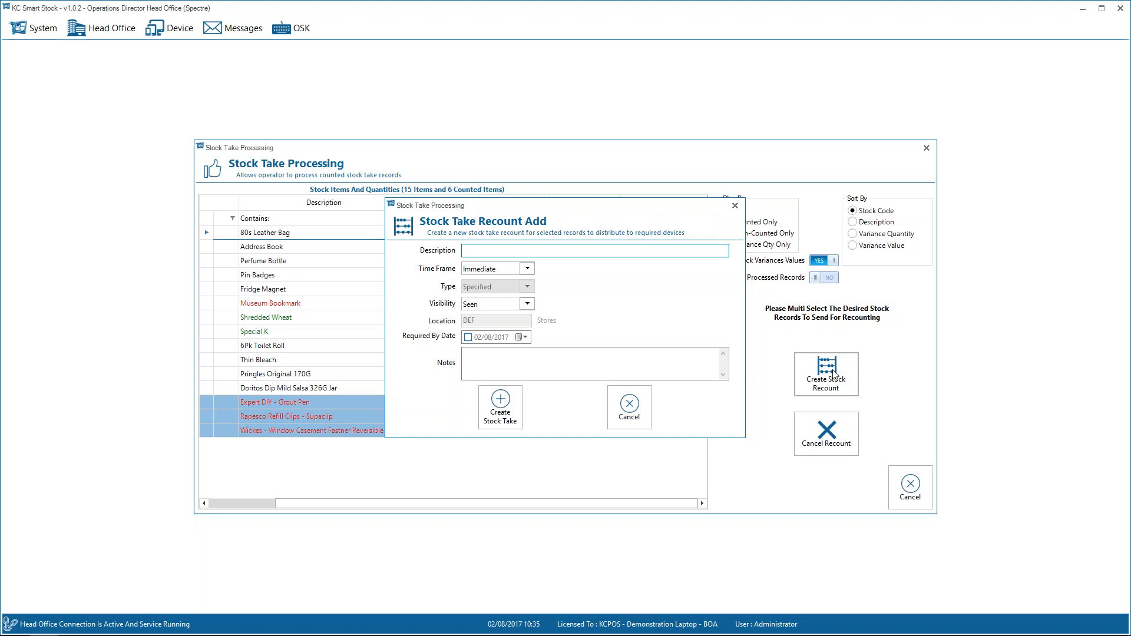
left_click(629, 406)
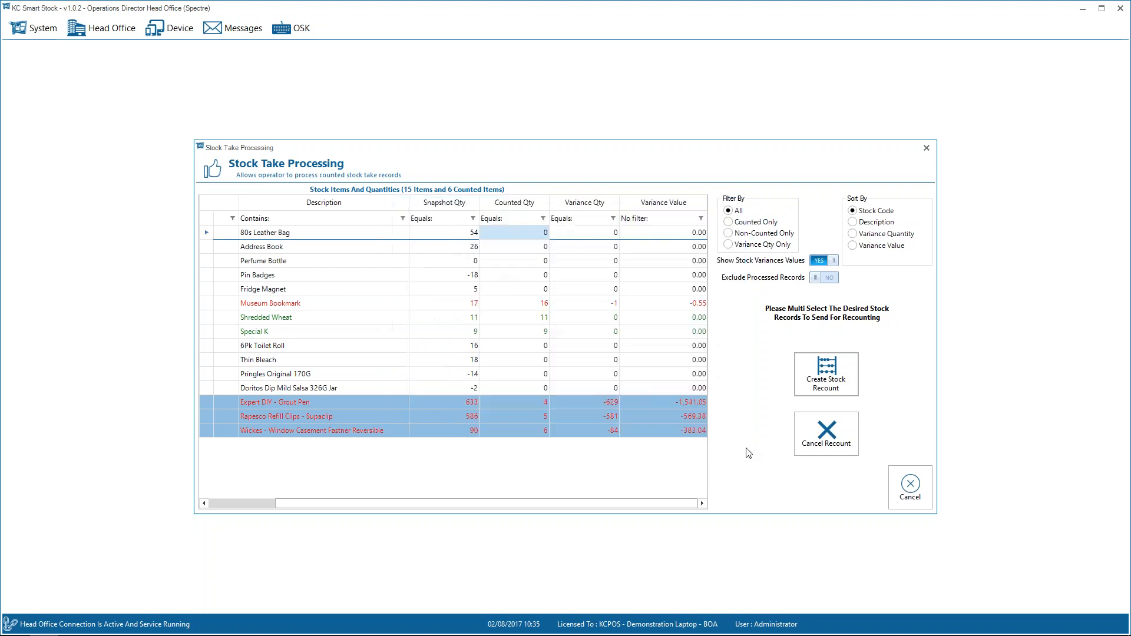
left_click(816, 430)
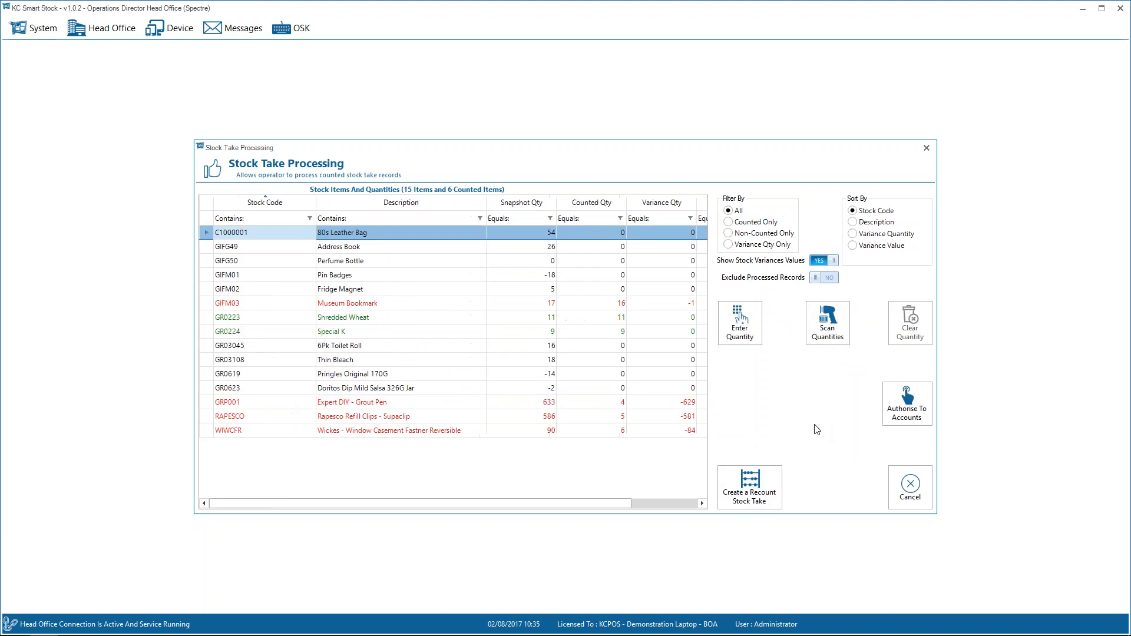
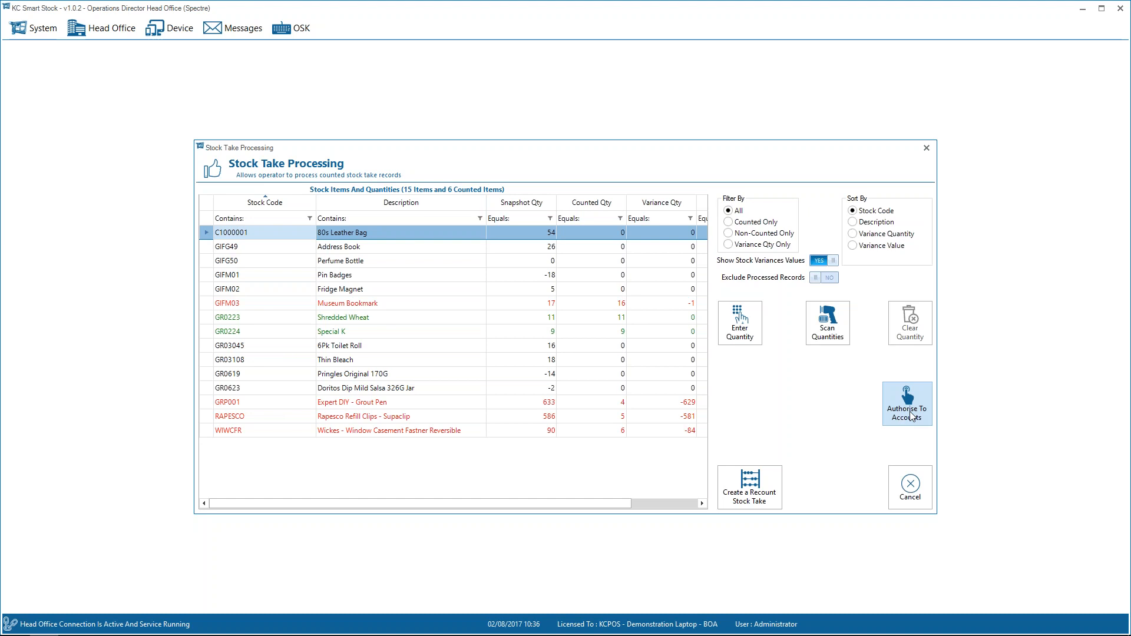
Leave stock take processing and start a new device sales order at location DEF for customer A1 Design Services.
left_click(910, 415)
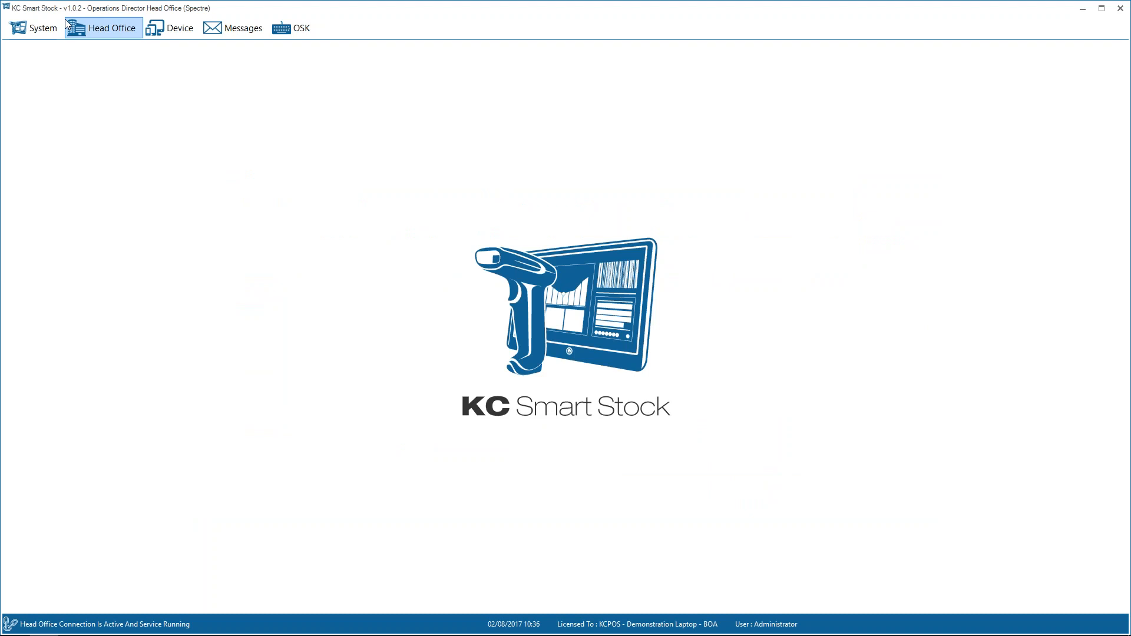
left_click(182, 31)
mouse_move(229, 196)
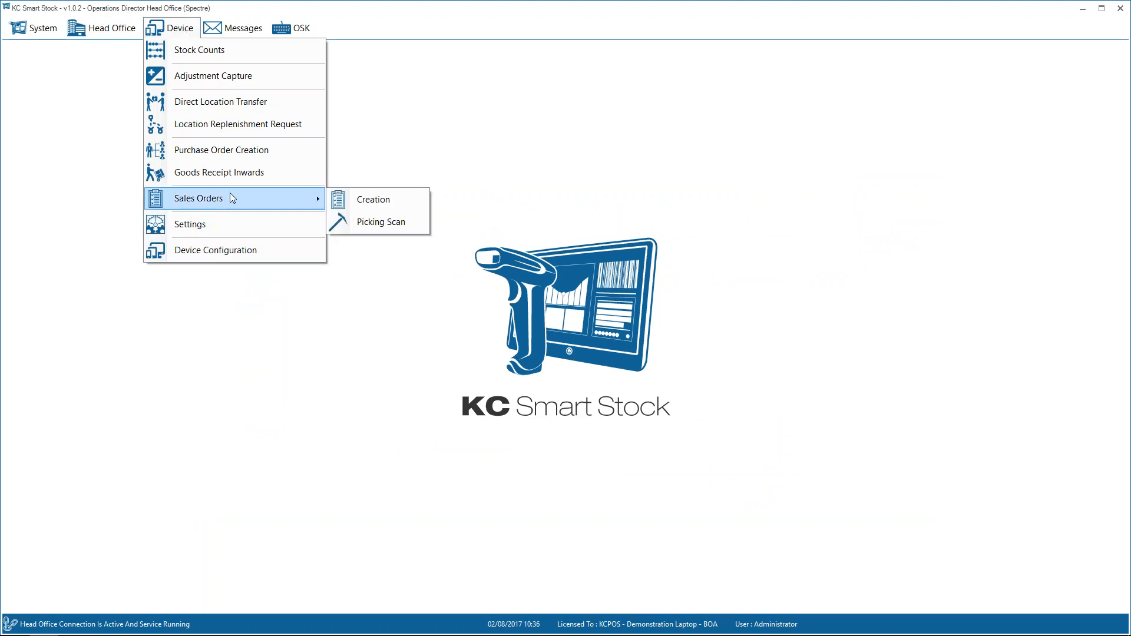
left_click(373, 200)
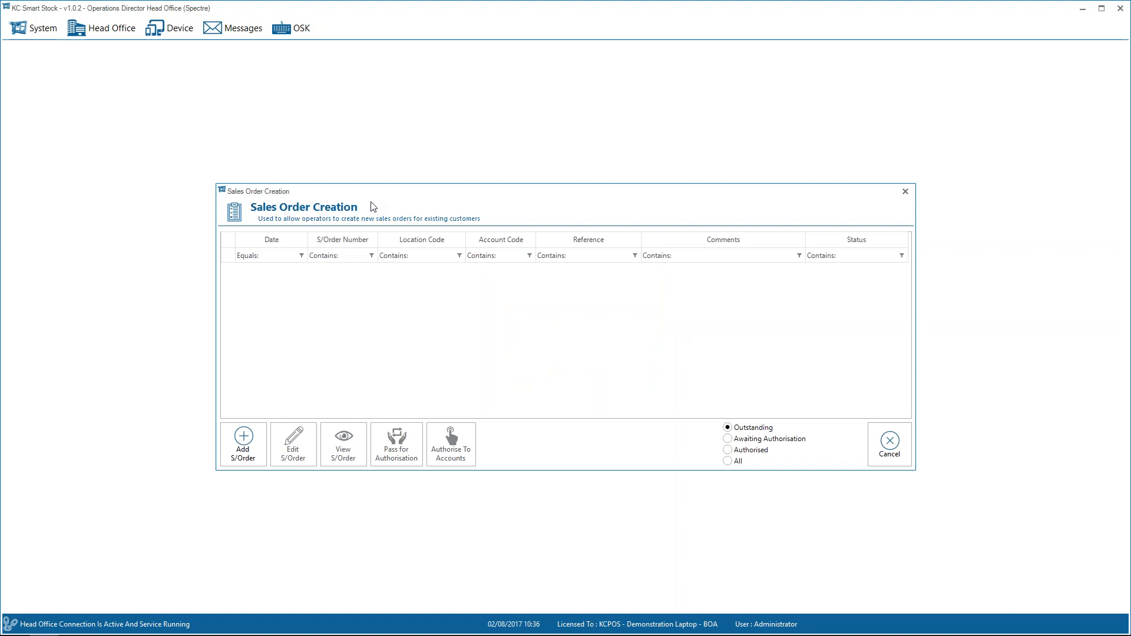
key("Return")
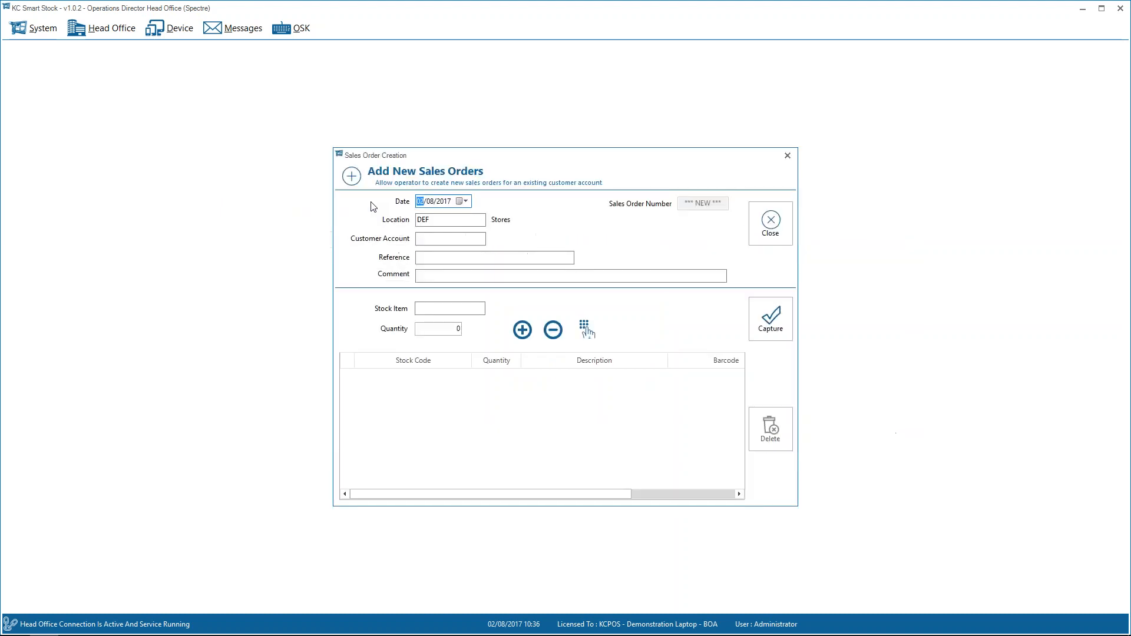
key("Tab")
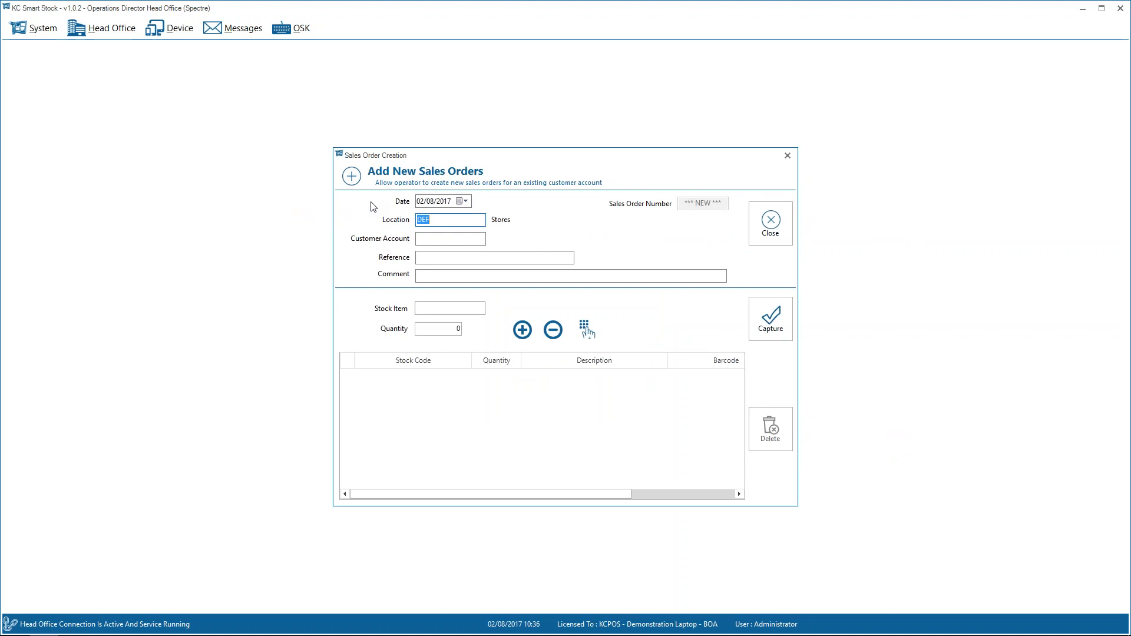
key("Tab")
key("Tab")
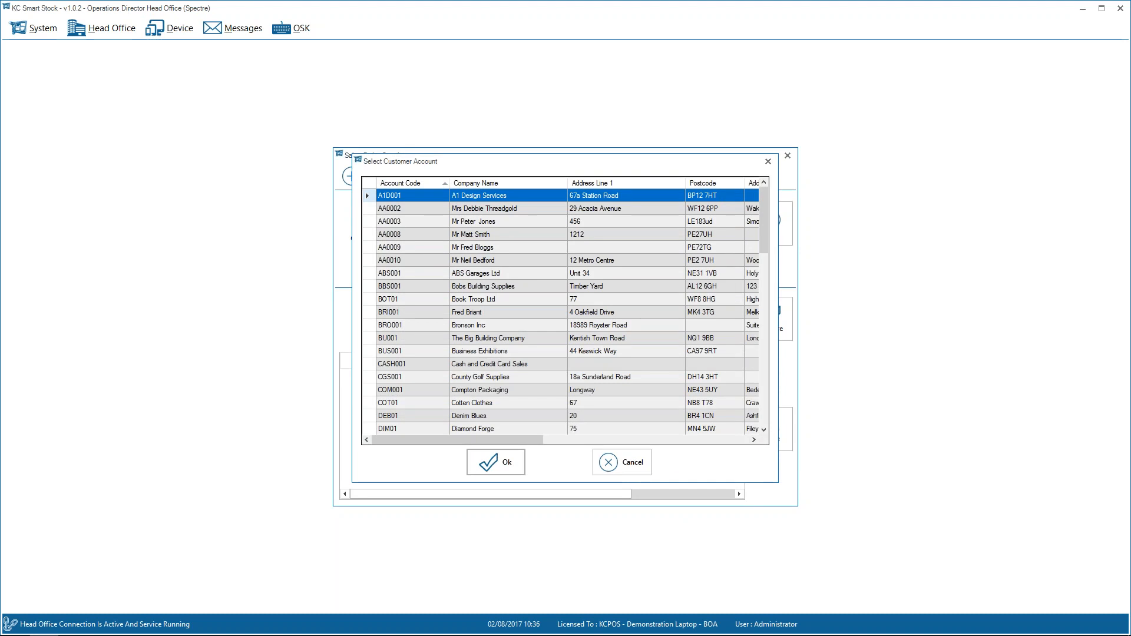
key("Return")
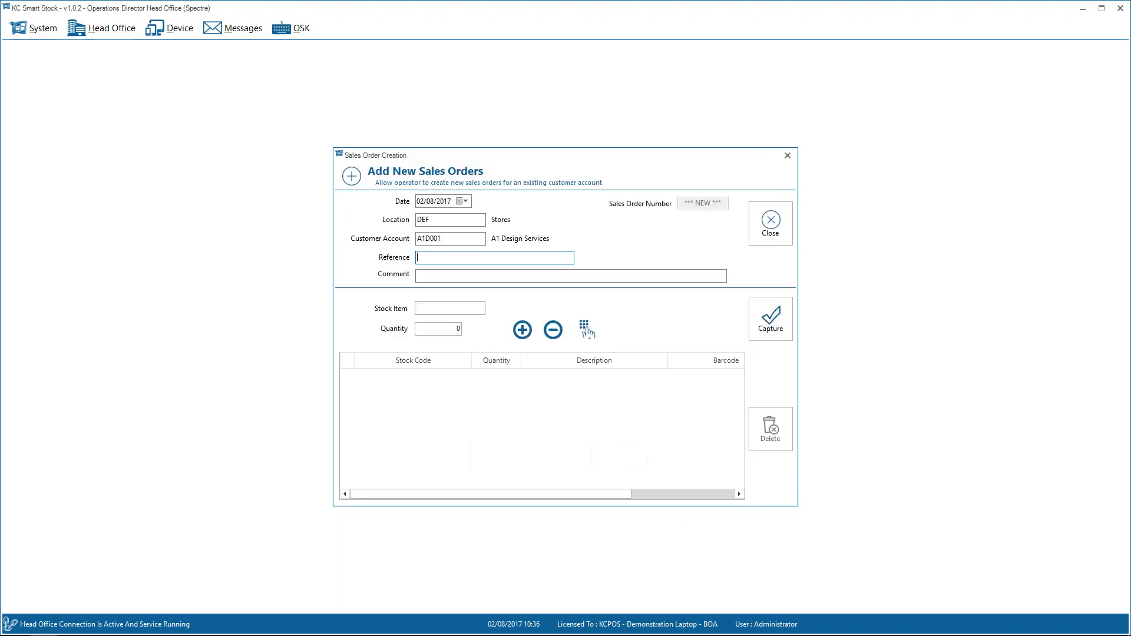
Add stock item GRP001 with quantity 5 to the sales order, leave reference and comment blank, and close the order.
key("Tab")
key("Tab")
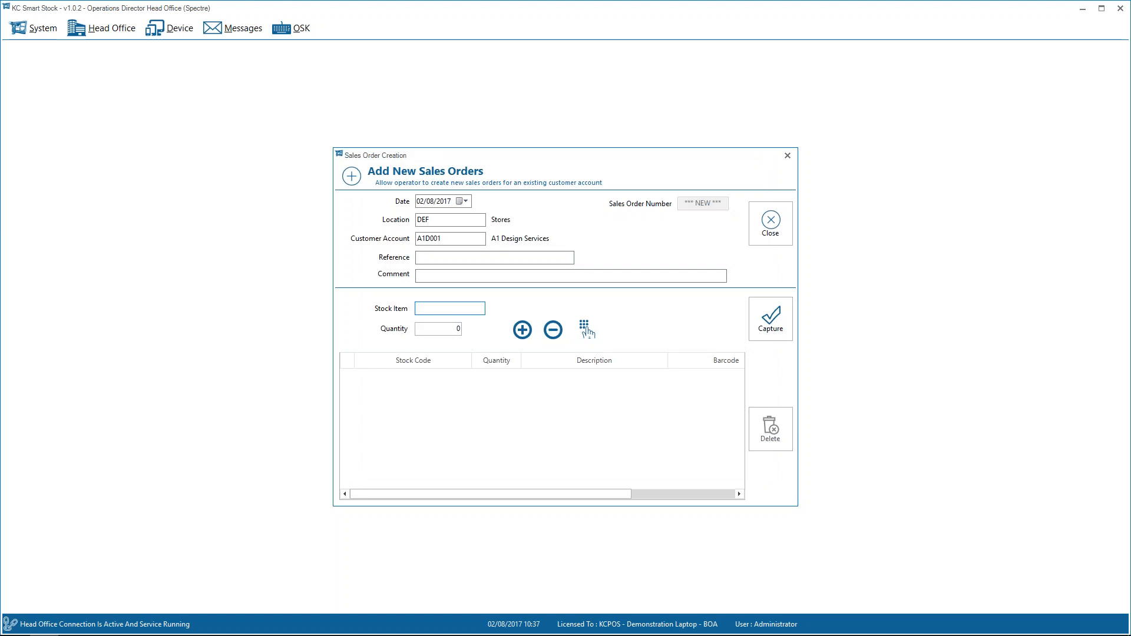
type("GRP001")
key("Tab")
type("5")
key("Return")
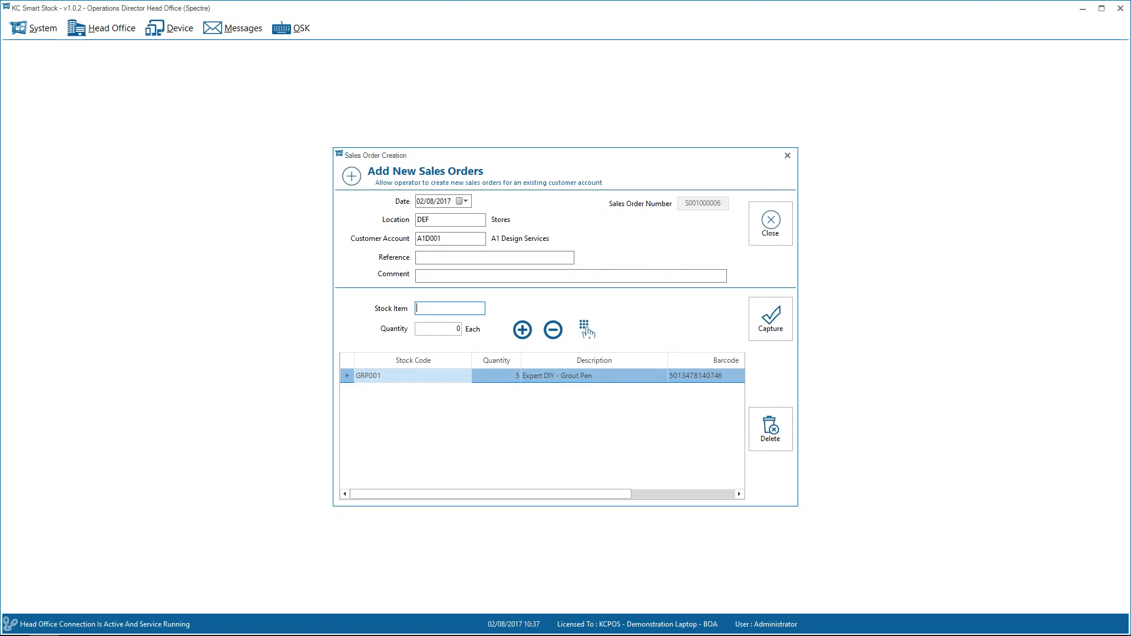
key("Escape")
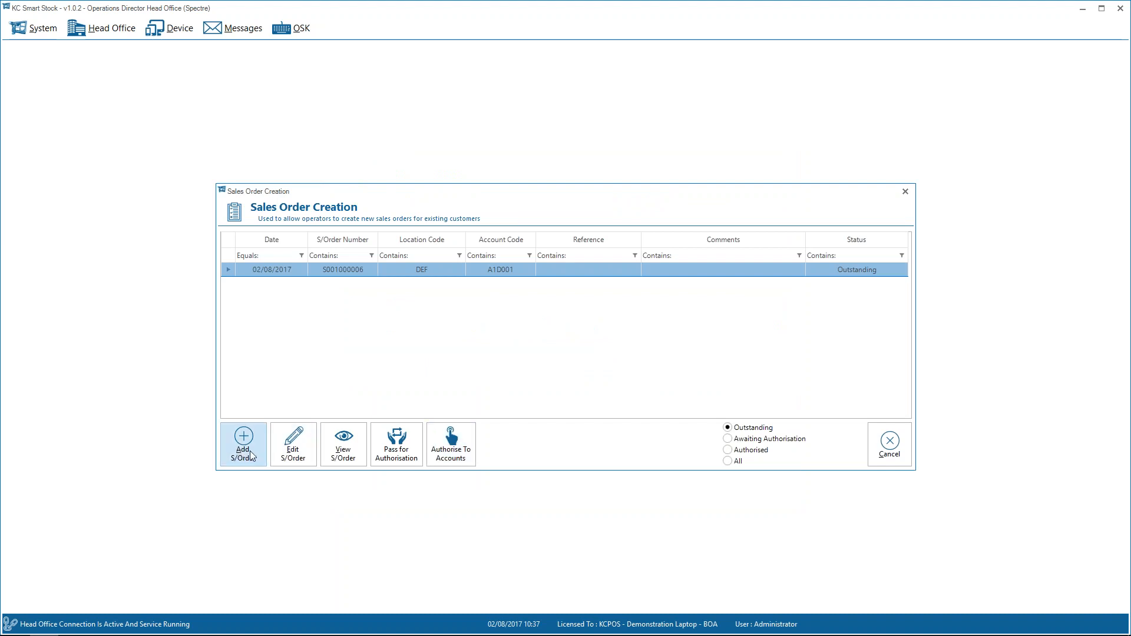
Try entering barcode 75464T4R64 on the existing sales order and associating it with a stock code, then cancel and close the order.
left_click(286, 455)
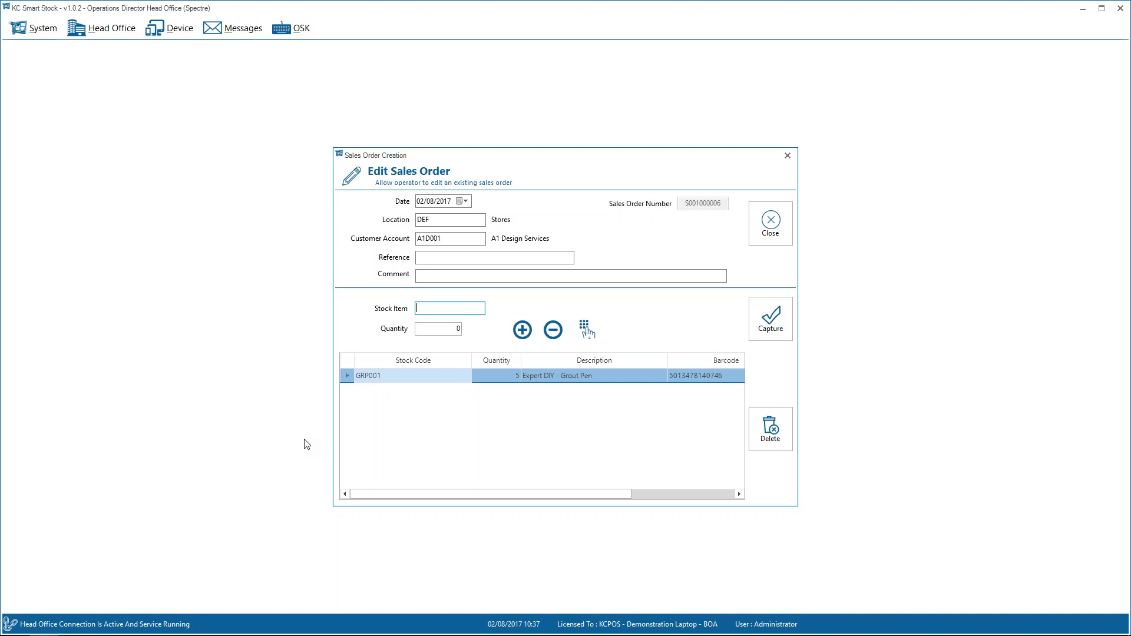
type("75464T4R64")
key("Return")
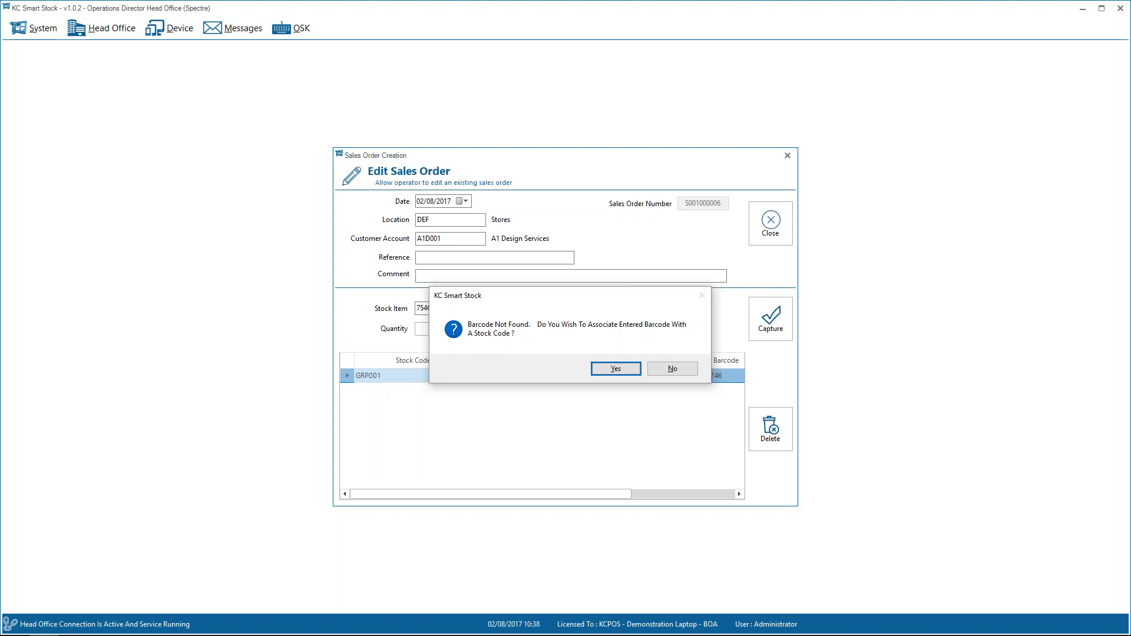
key("Return")
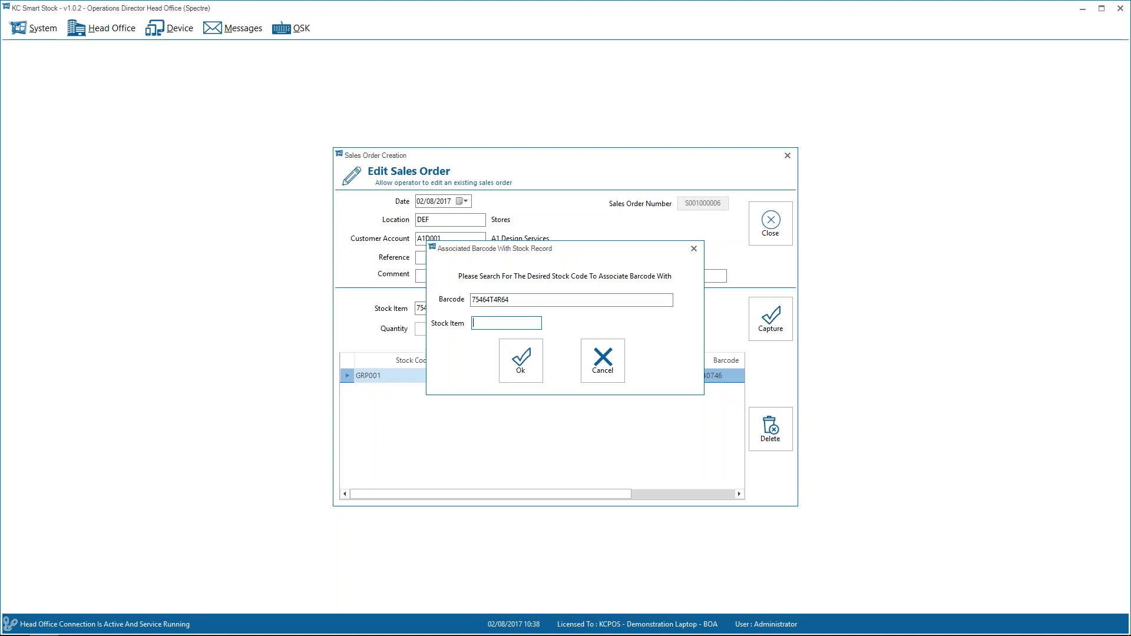
key("Escape")
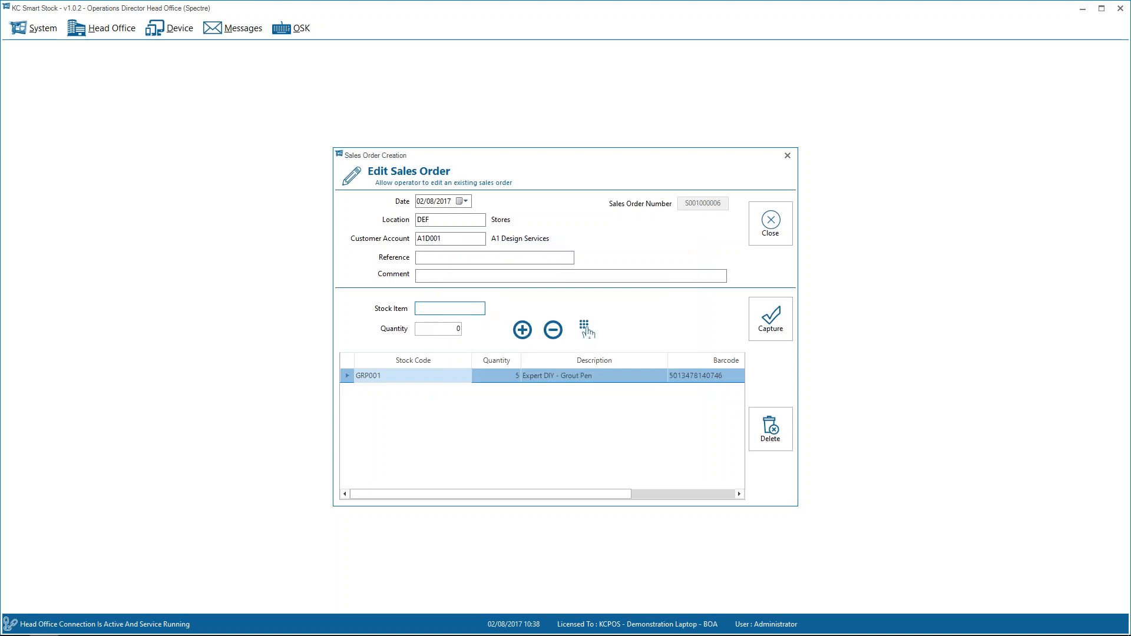
key("Escape")
key("Escape")
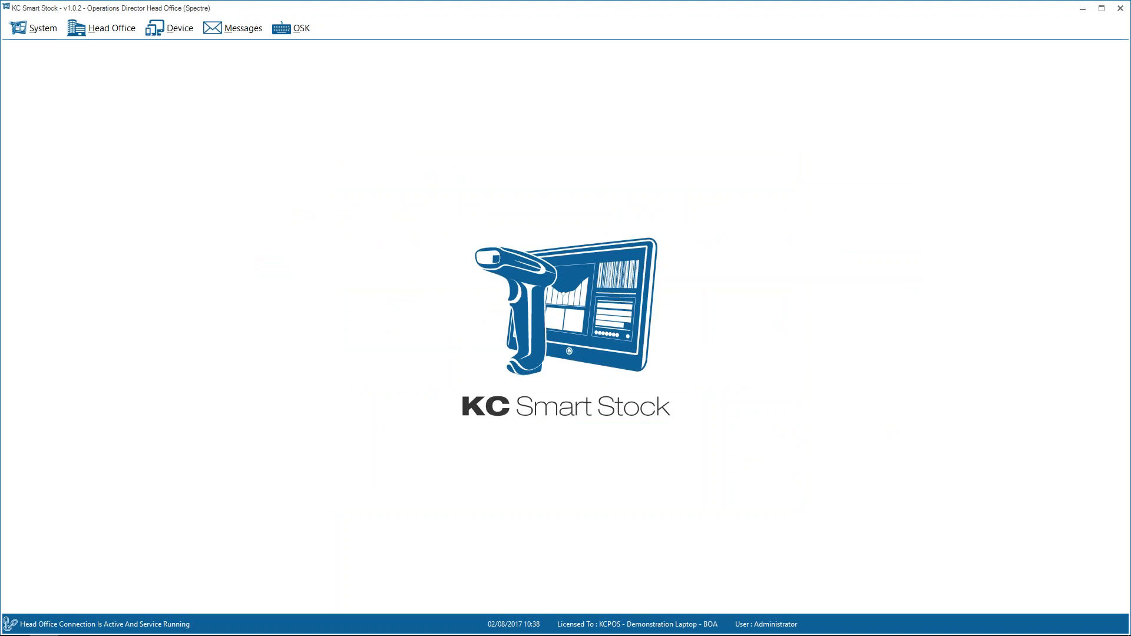
Search head office sales orders available for picking using the full customer and date ranges, review the list, and close it.
left_click(115, 27)
mouse_move(153, 246)
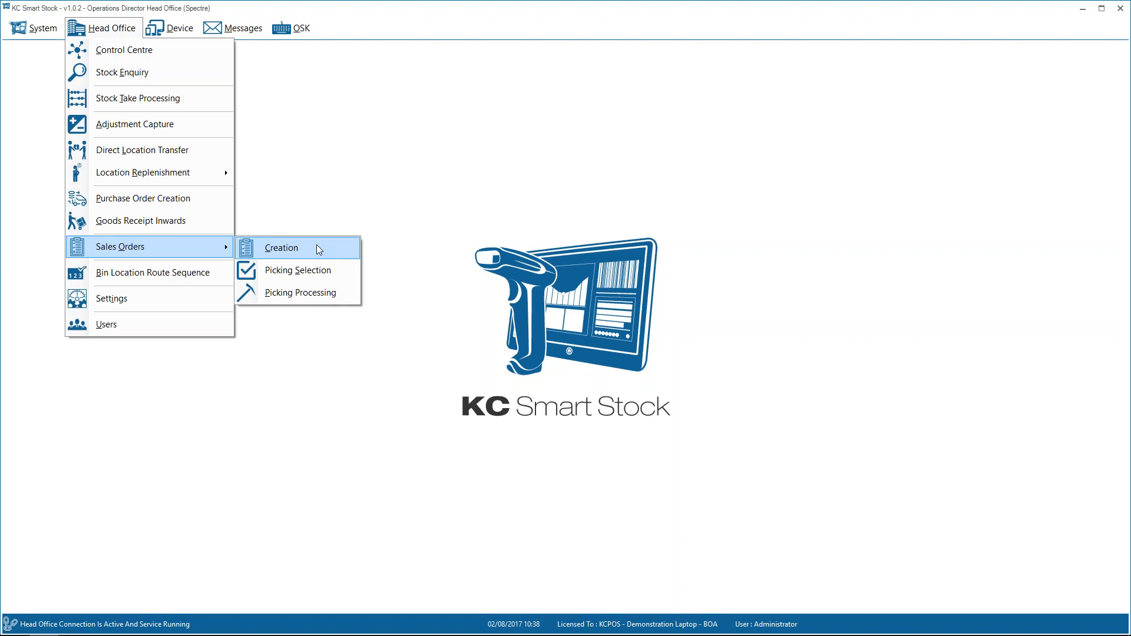
left_click(300, 272)
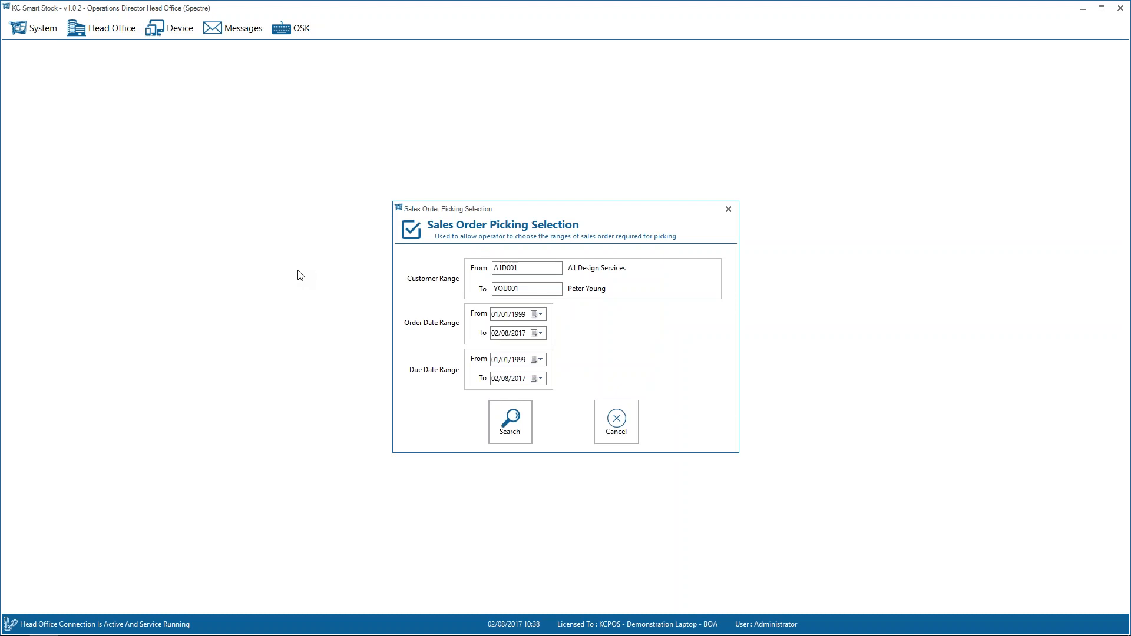
left_click(515, 420)
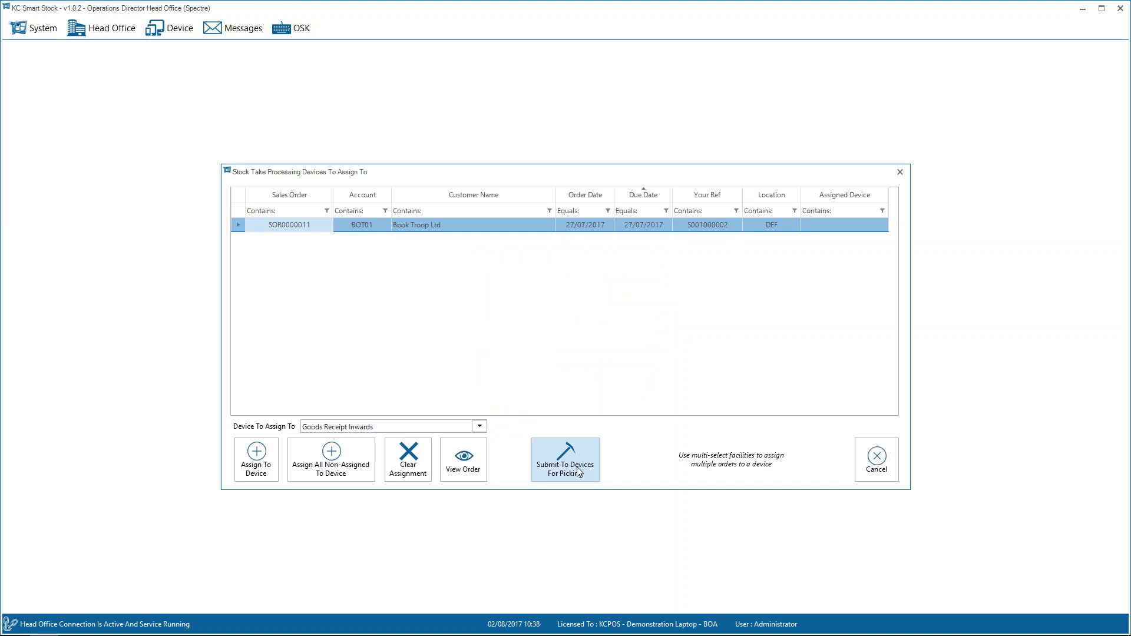
left_click(874, 457)
Cancel the Till 0101 order and both A1 Design Services orders from picking in head office picking processing.
left_click(103, 28)
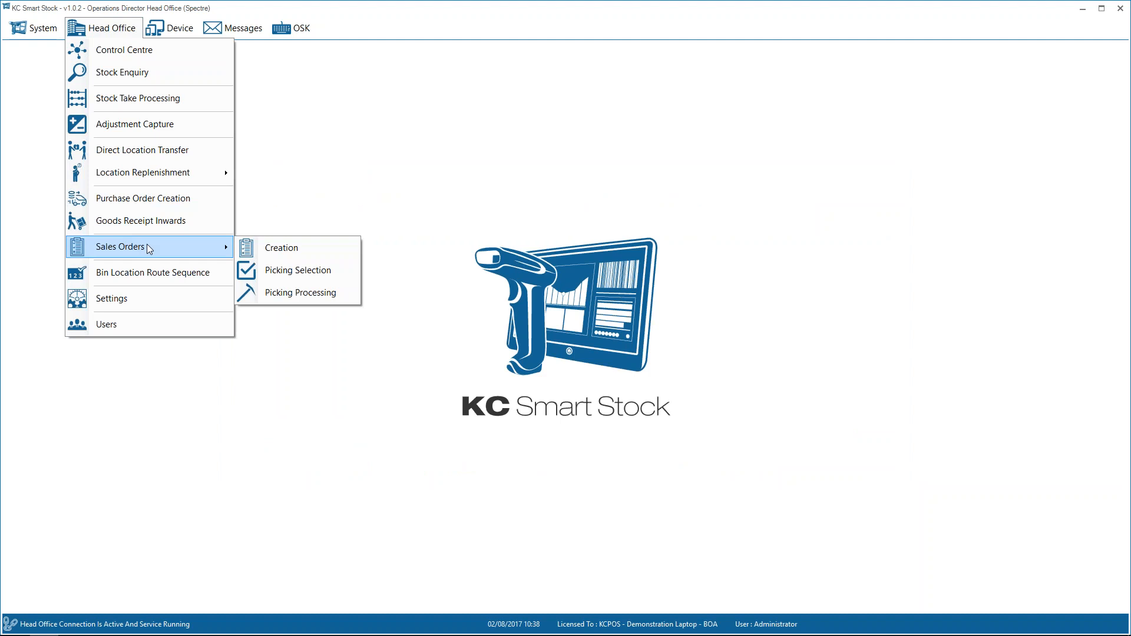
left_click(267, 288)
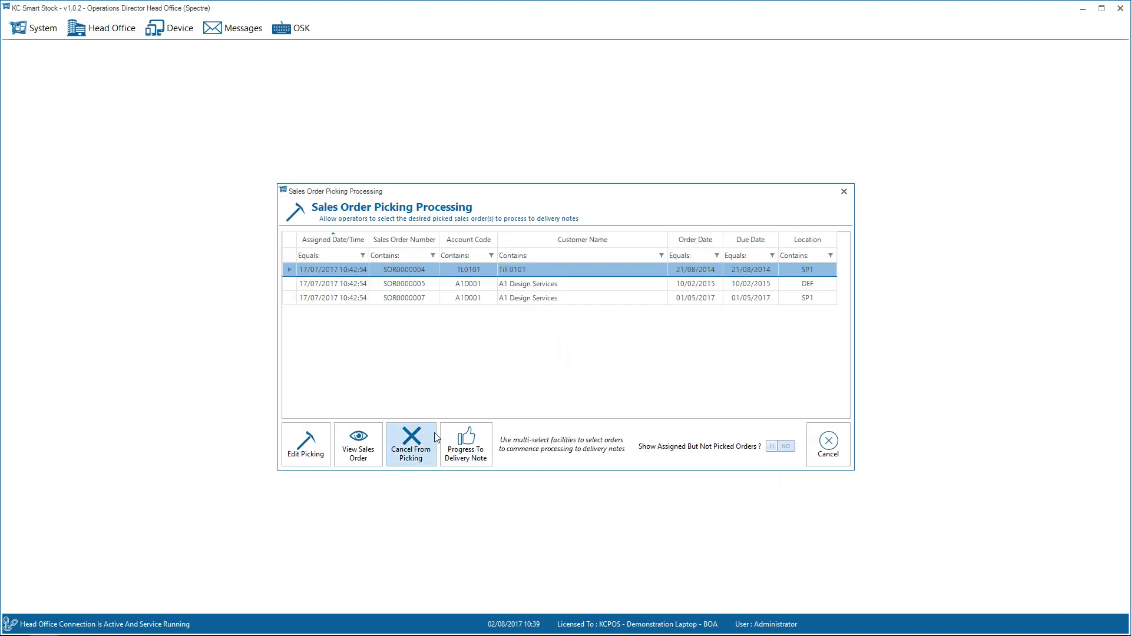
left_click(426, 450)
key("Return")
left_click(410, 444)
key("Return")
left_click(411, 444)
key("Return")
left_click(828, 444)
Search the pickable sales orders again and select the Till 0101 order and the A1 Design Services order dated 10/02/2015.
left_click(100, 30)
mouse_move(153, 245)
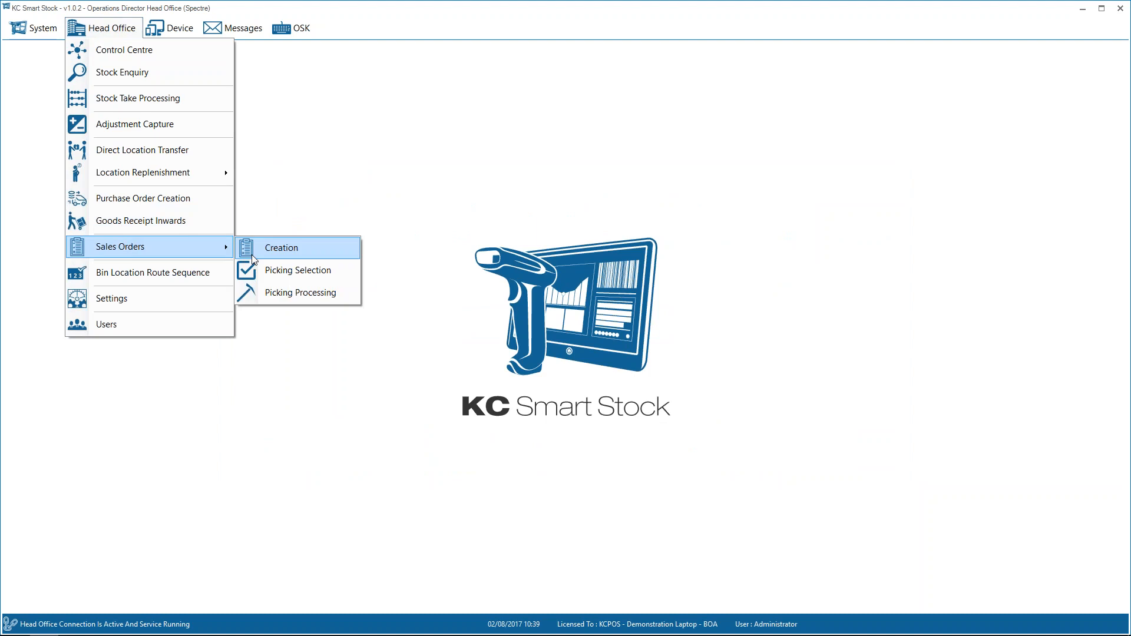
left_click(270, 269)
left_click(507, 419)
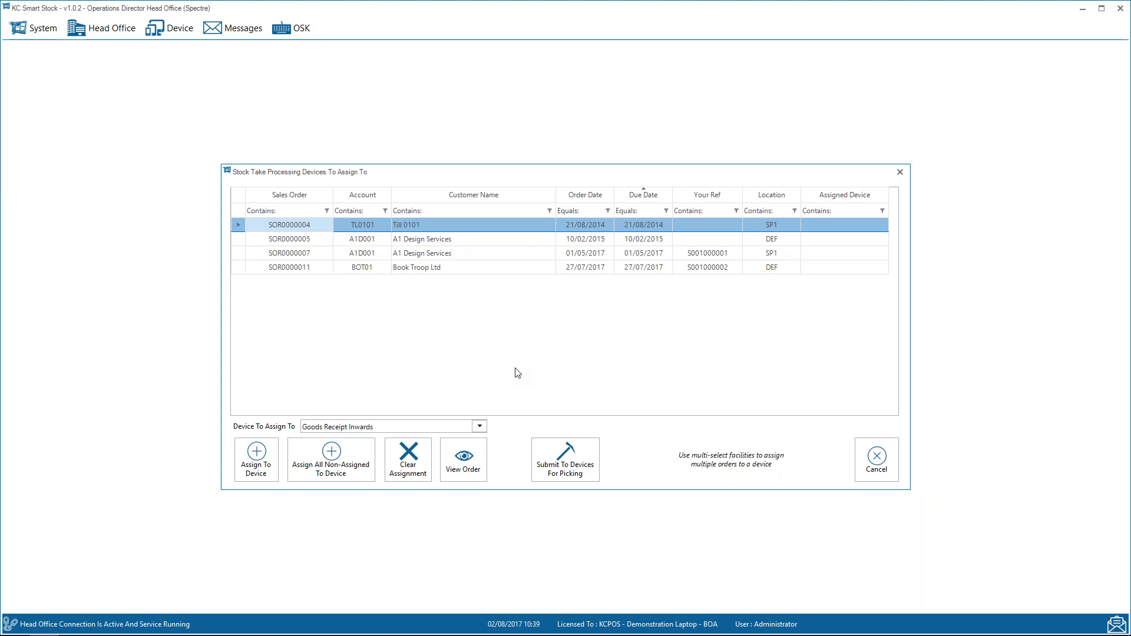
left_click(529, 247, "ctrl")
left_click(537, 254, "ctrl")
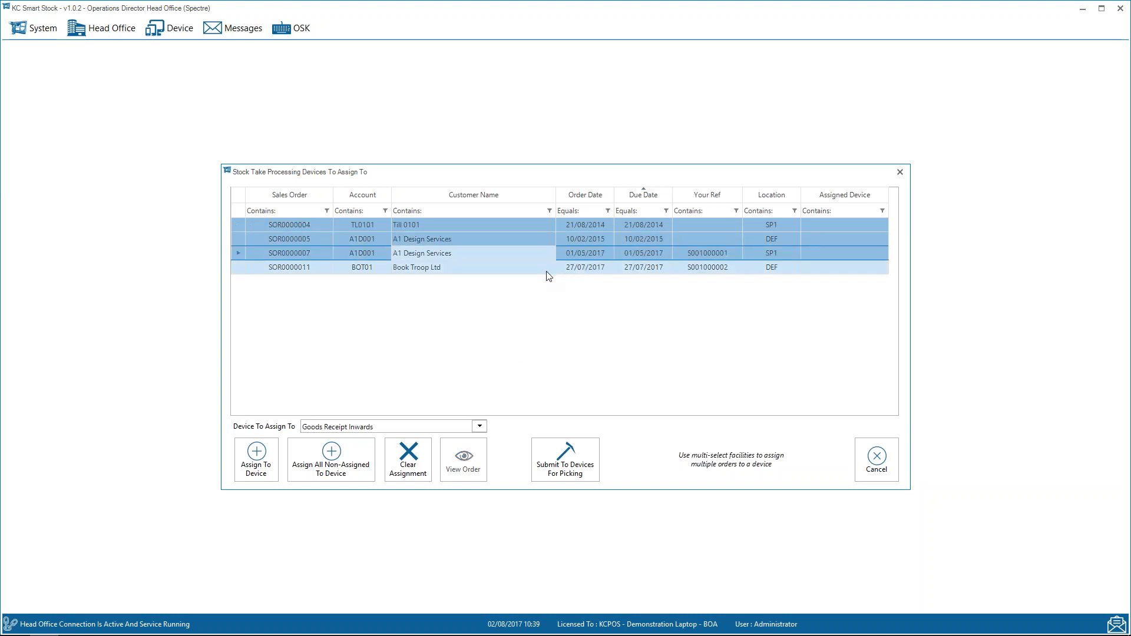
left_click(524, 234)
left_click(536, 228)
left_click(525, 239, "ctrl")
Assign the selected orders to the Goods Receipt Inwards device and submit them for picking.
left_click(393, 427)
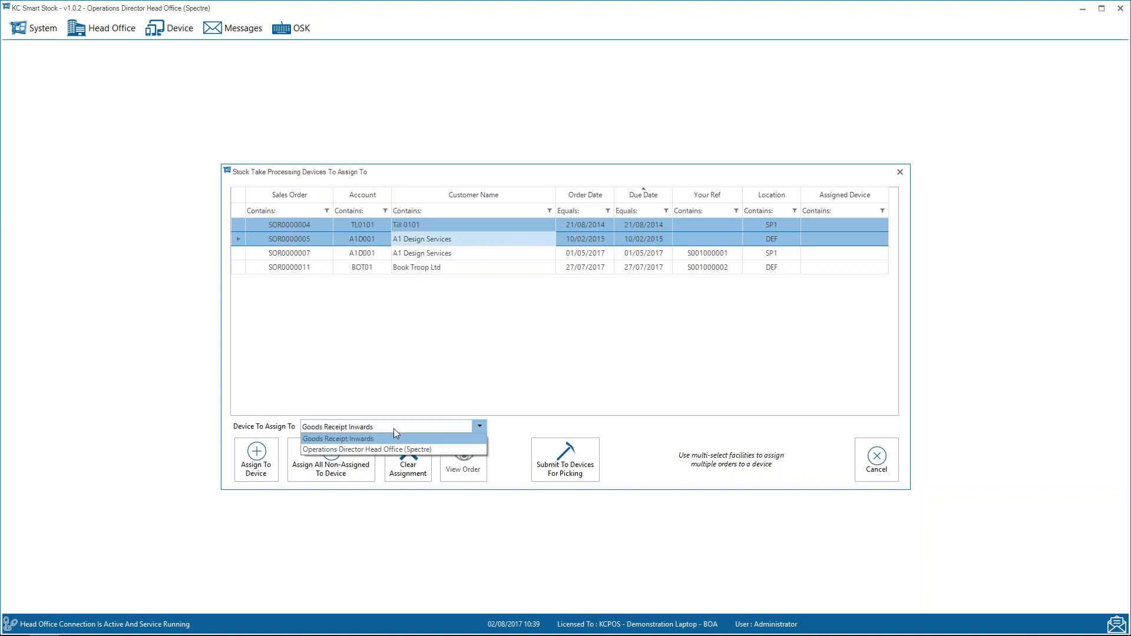
left_click(386, 440)
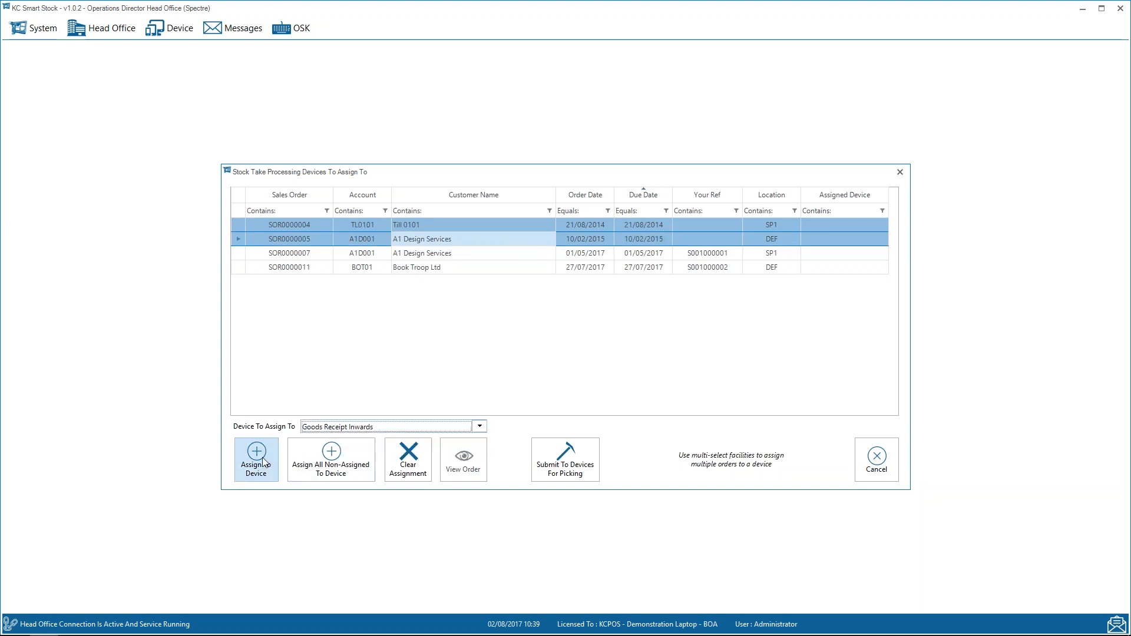
left_click(256, 459)
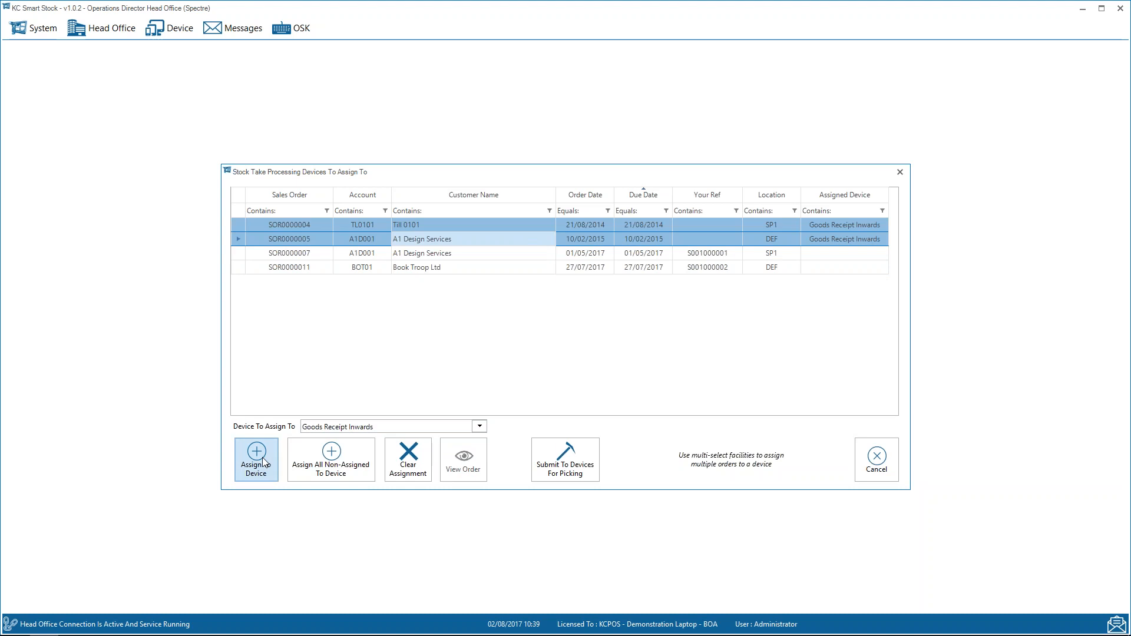
left_click(572, 471)
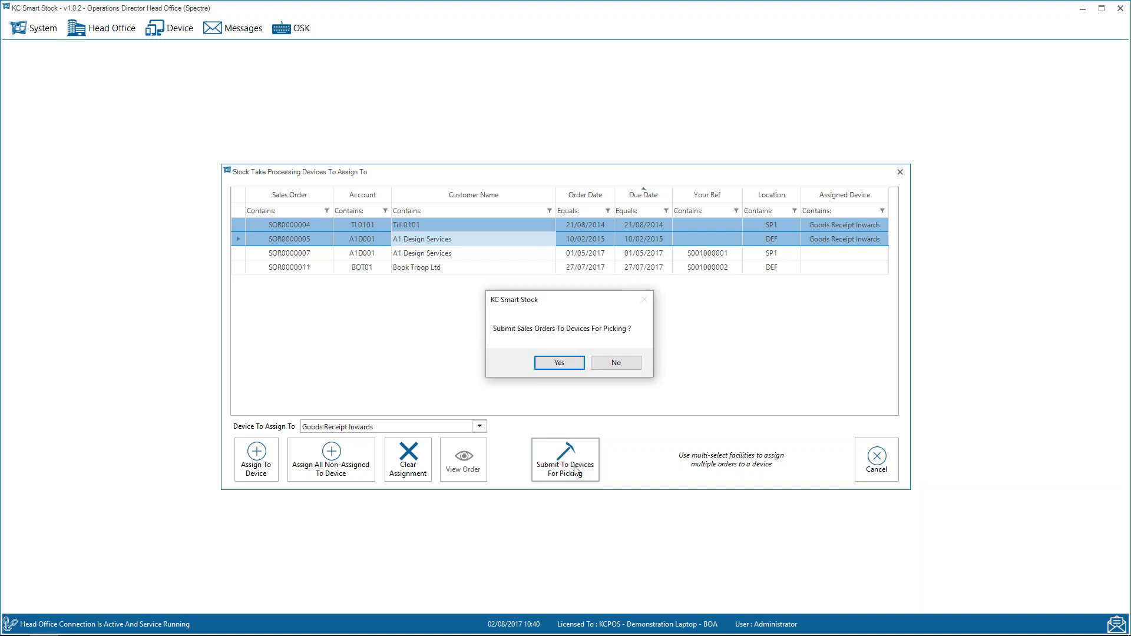
left_click(557, 365)
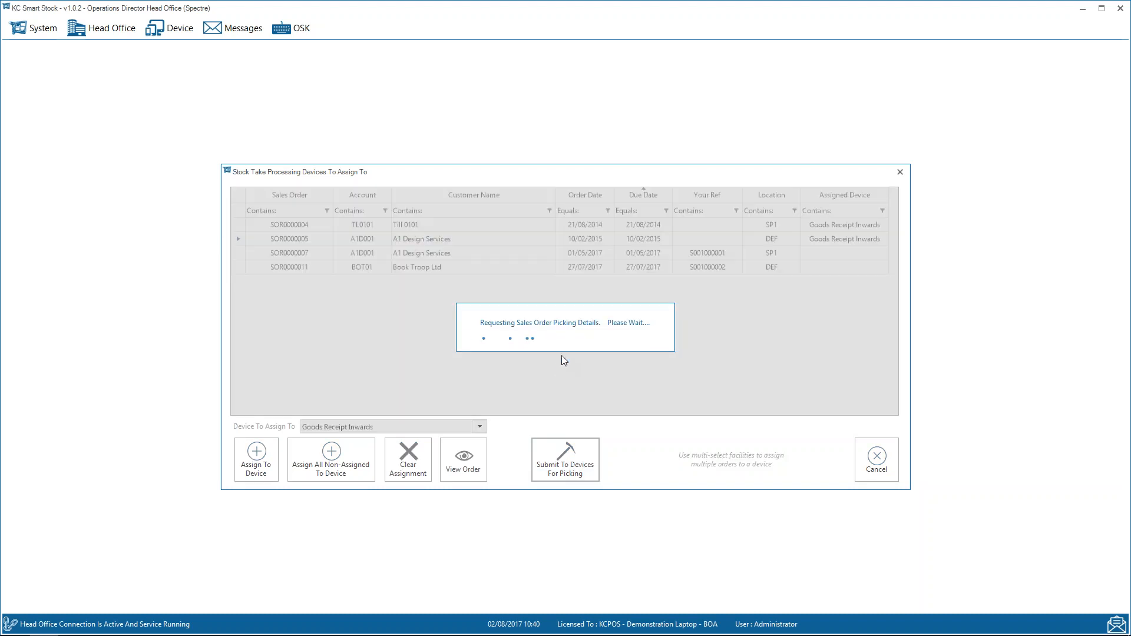
left_click(673, 368)
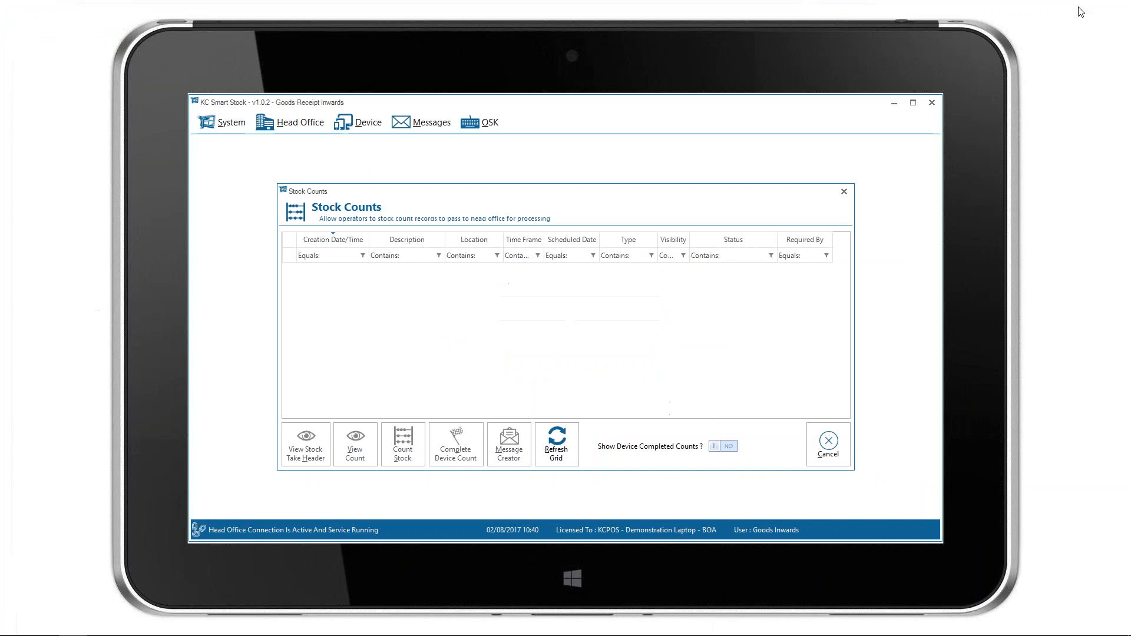
left_click(828, 445)
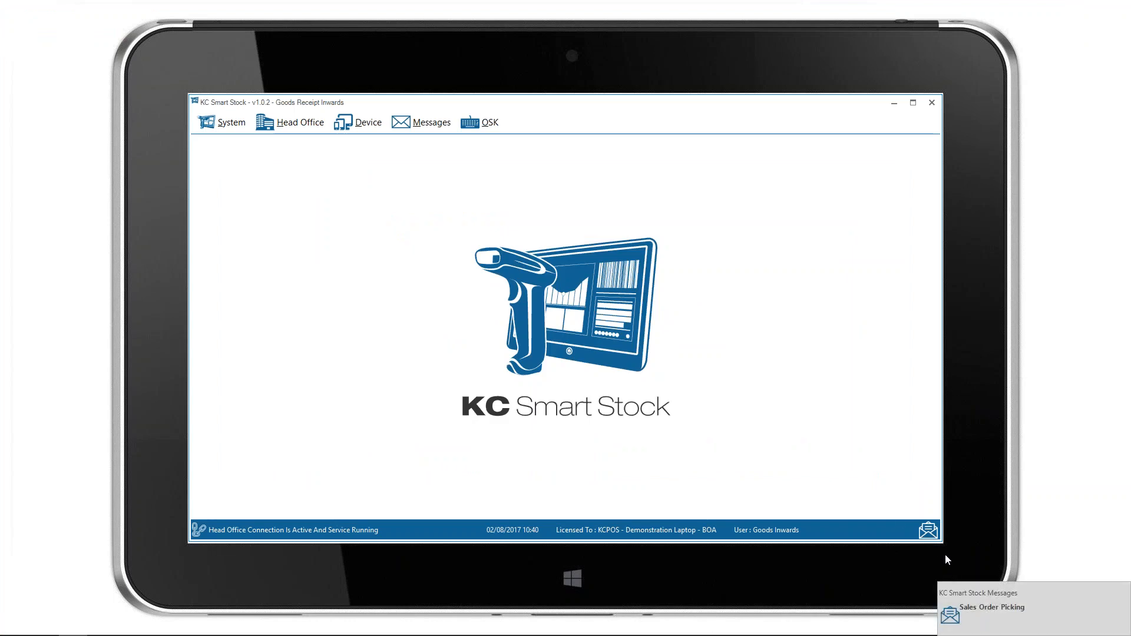
Switch to the Goods Receipt Inwards device, read the new Sales Order Picking message, and close the mailbox.
left_click(928, 531)
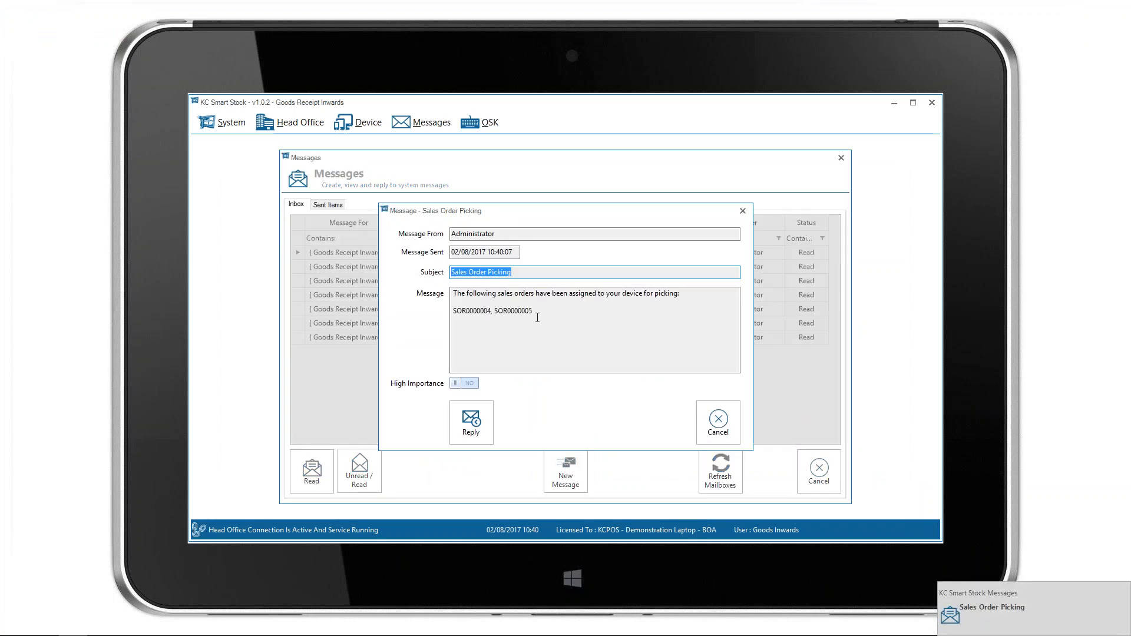
left_click(719, 422)
left_click(821, 480)
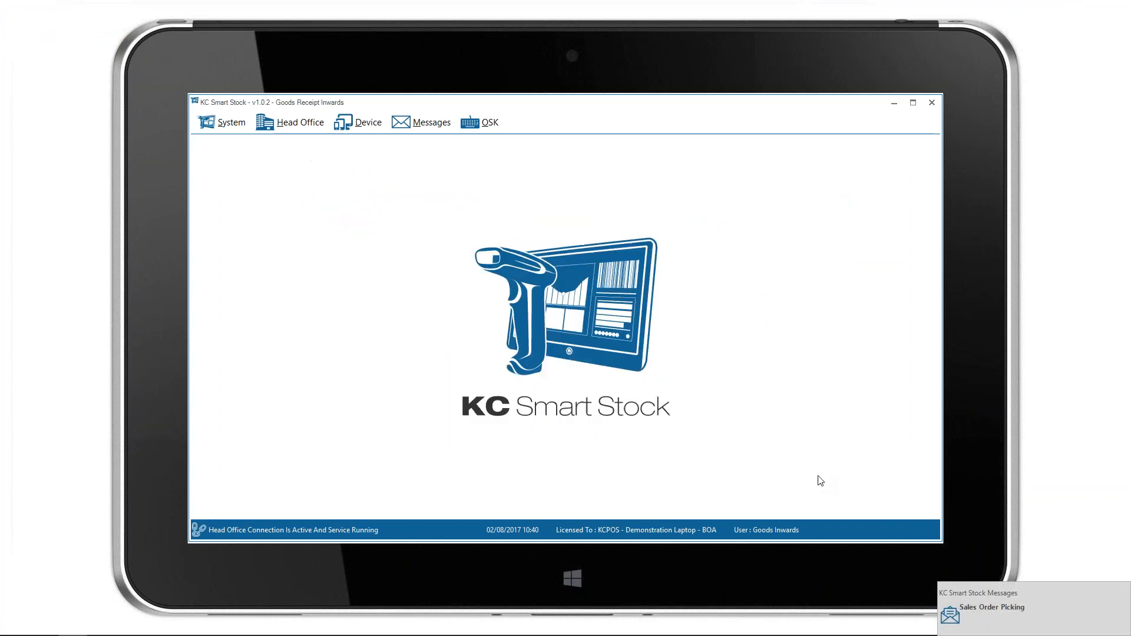
Open sales order picking on the device, select the Book Troop Ltd, Till 0101 and A1 Design Services orders, and commence picking.
left_click(360, 130)
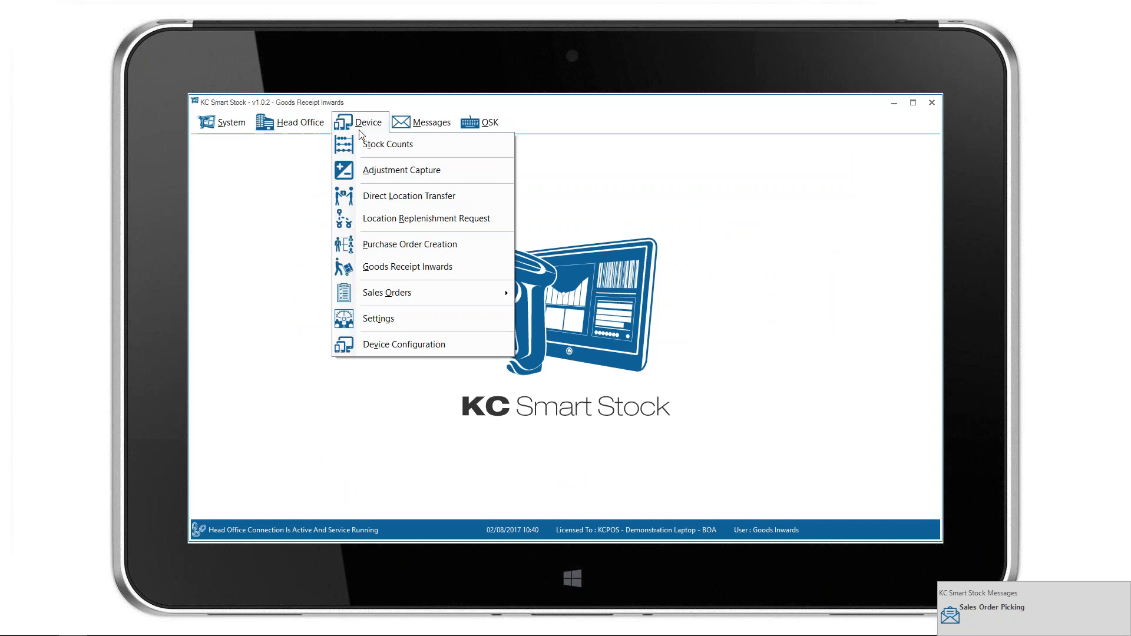
mouse_move(357, 292)
left_click(566, 317)
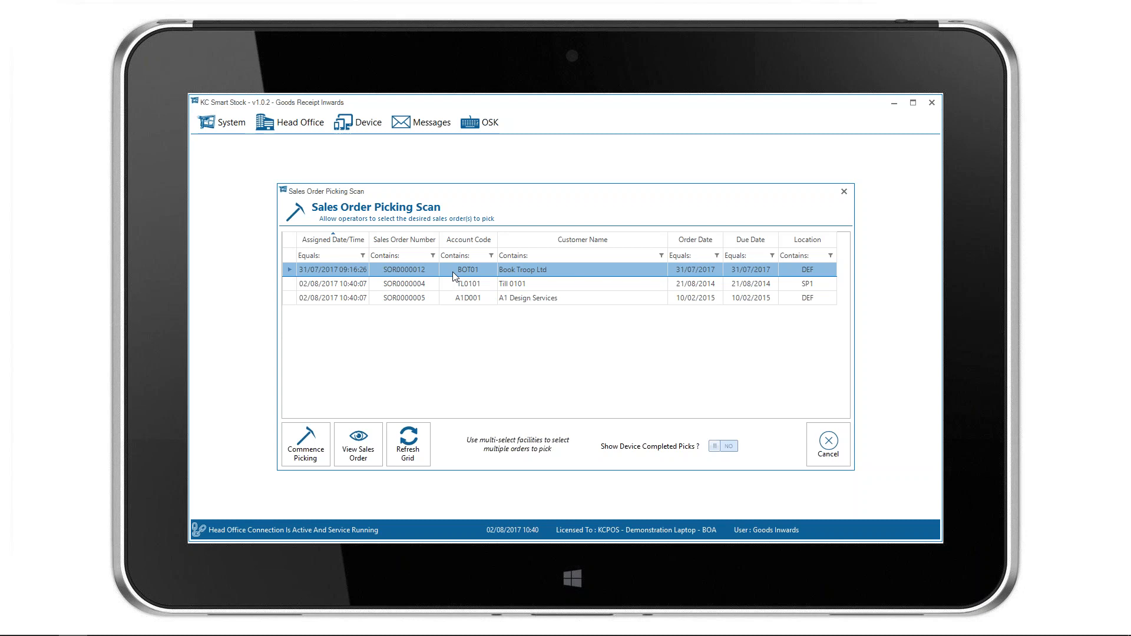
left_click(432, 300, "shift")
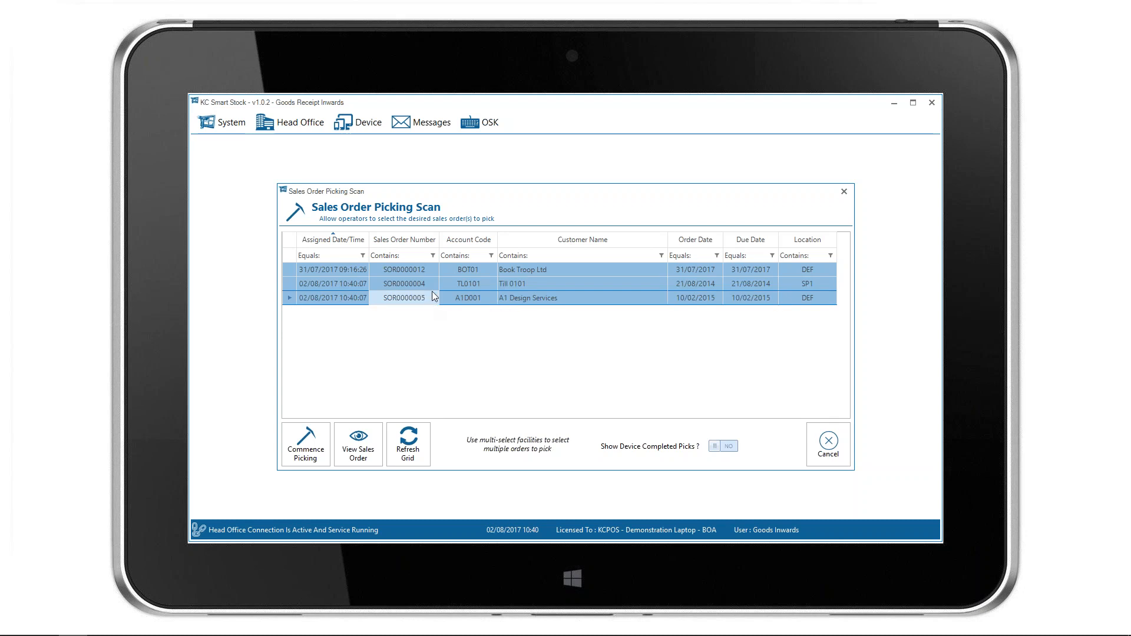
left_click(314, 448)
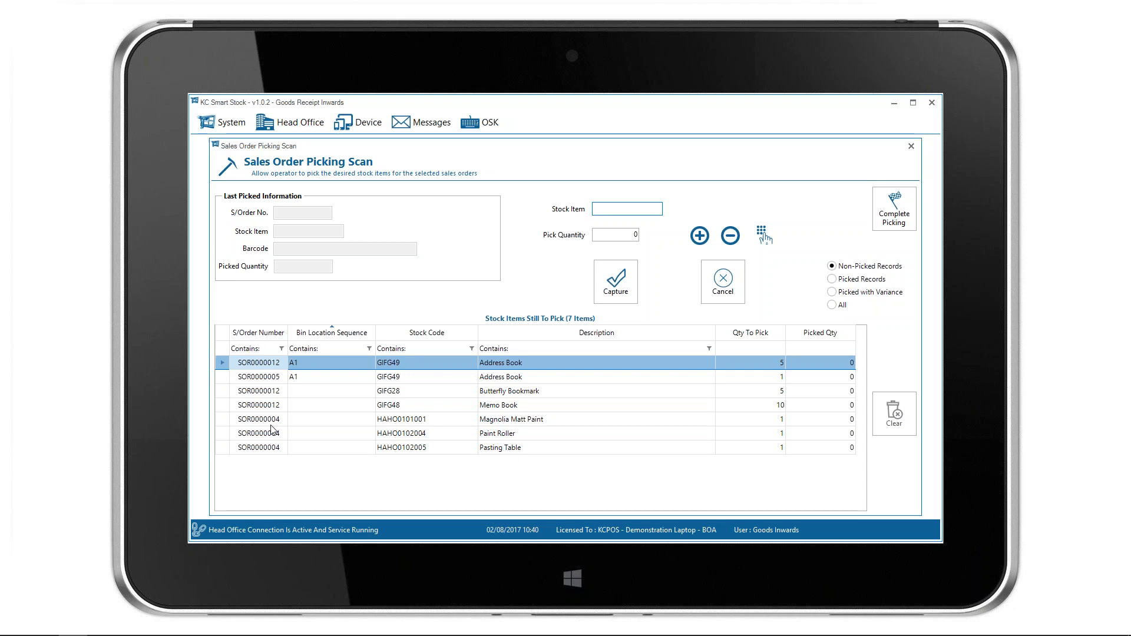
Capture picks of 5 Address Books for the Book Troop Ltd order and 1 Address Book for the A1 Design Services order.
left_click(528, 365)
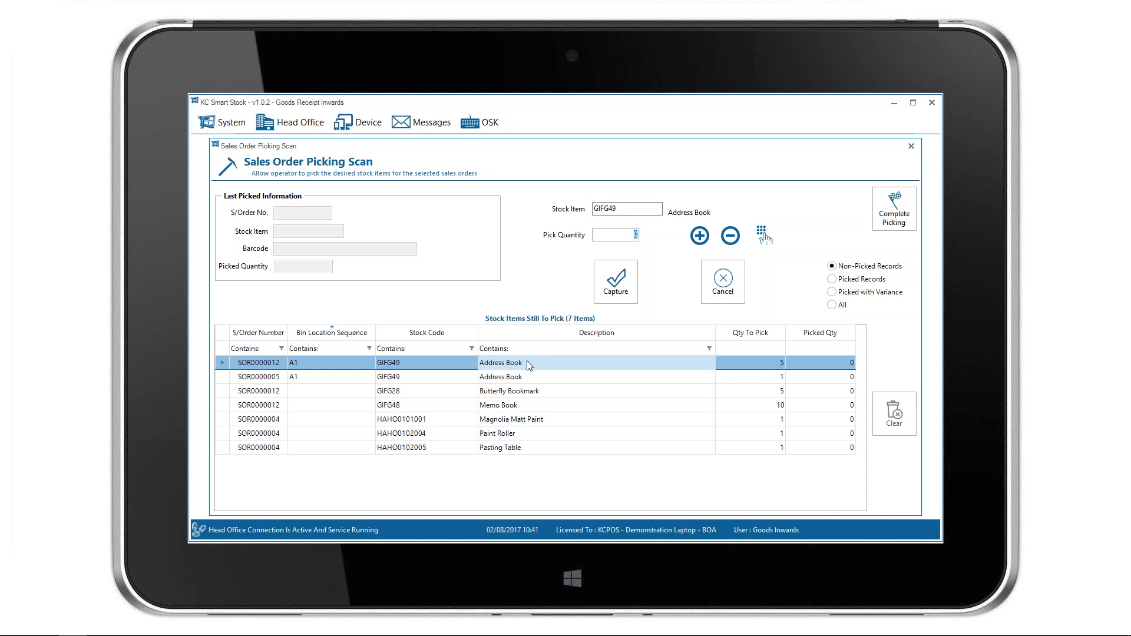
type("5")
key("Return")
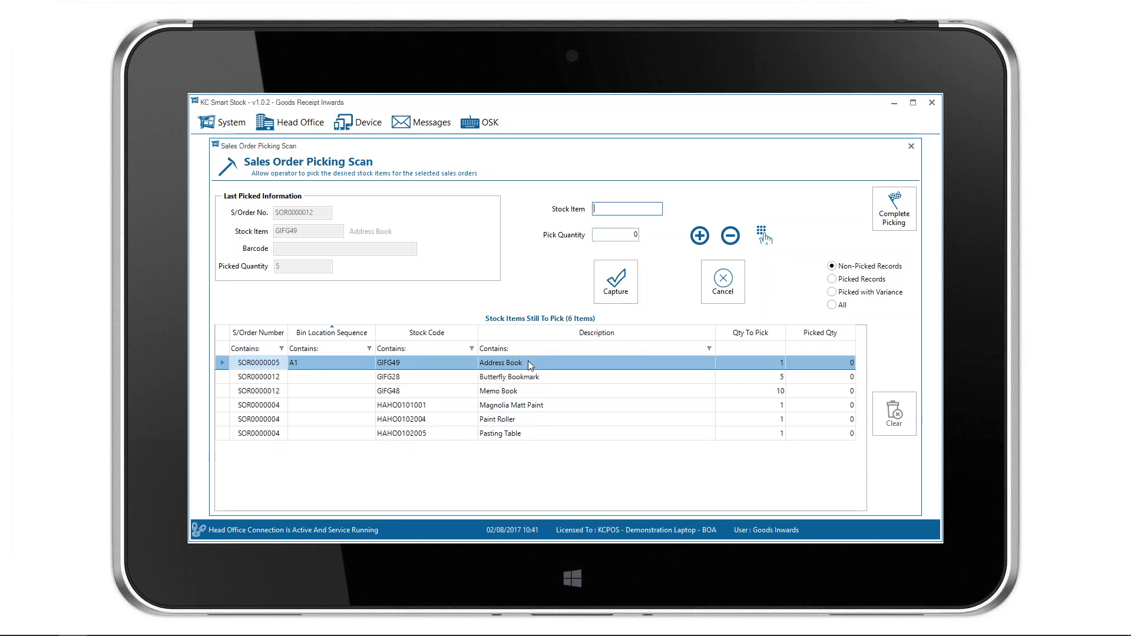
left_click(513, 366)
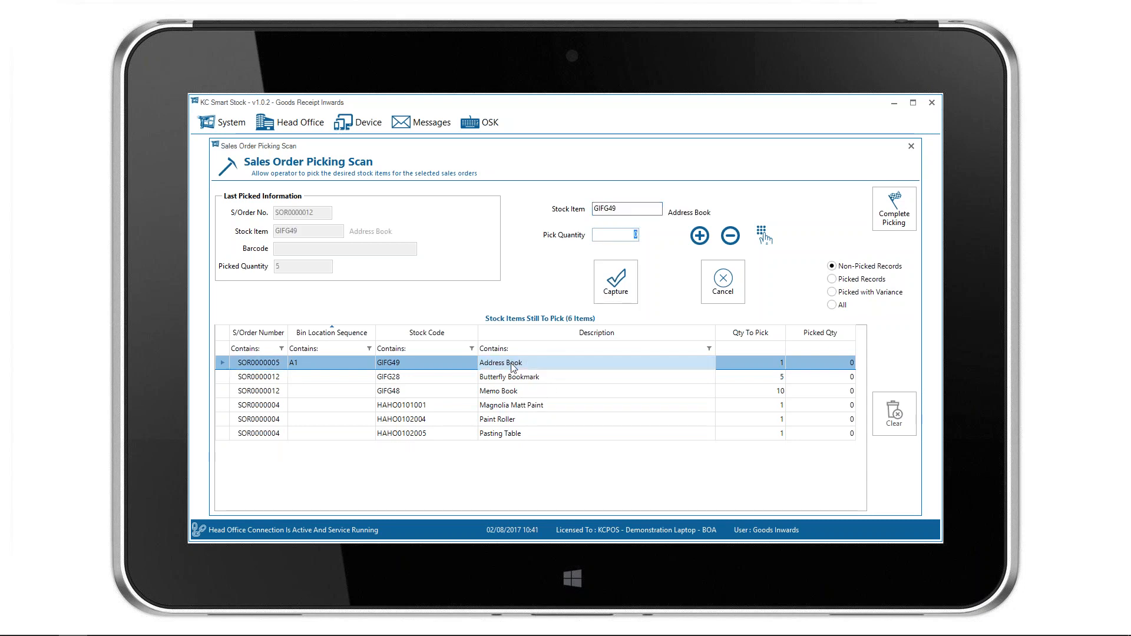
type("1")
key("Return")
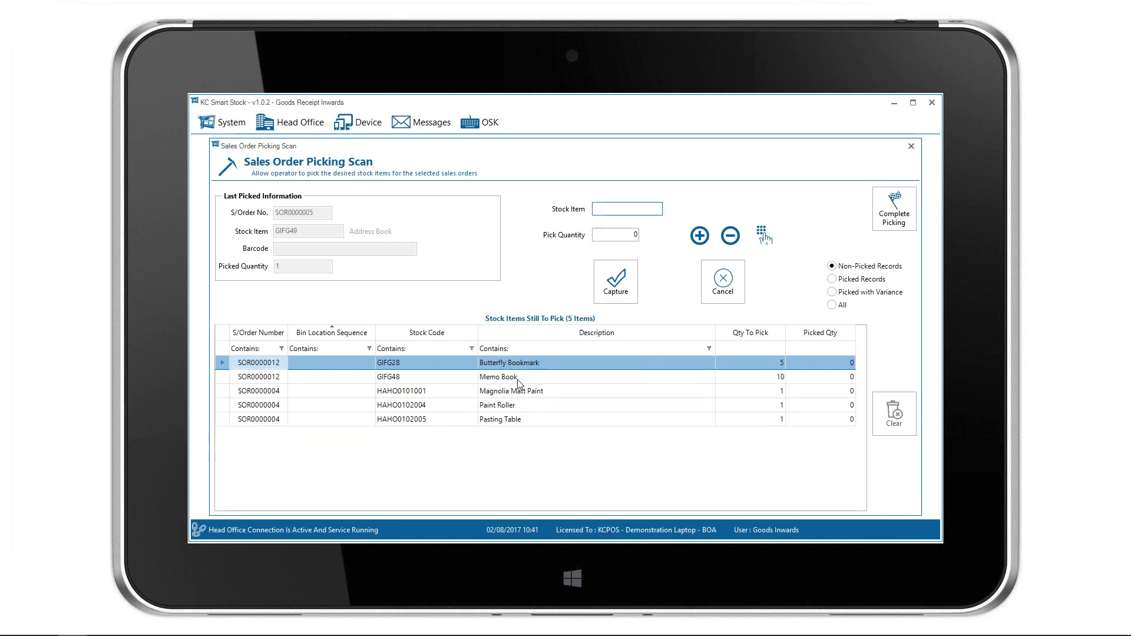
Capture a pick of 6 Memo Books for the Book Troop Ltd order and complete picking on the selected orders.
left_click(518, 381)
left_click(518, 380)
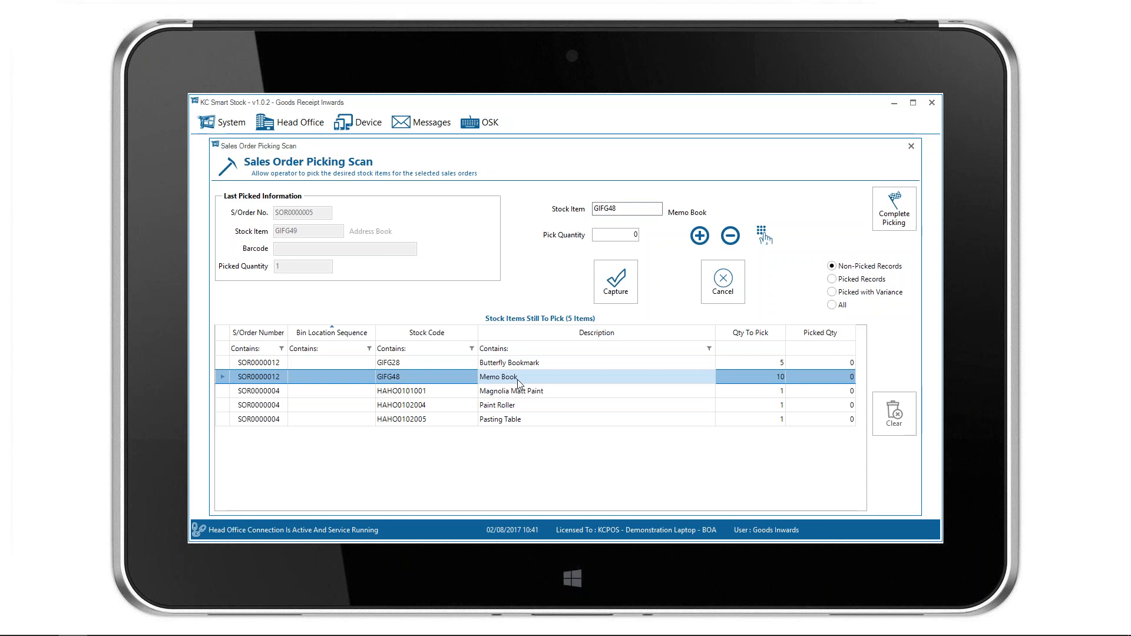
left_click_drag(625, 235, 651, 234)
type("6")
key("Return")
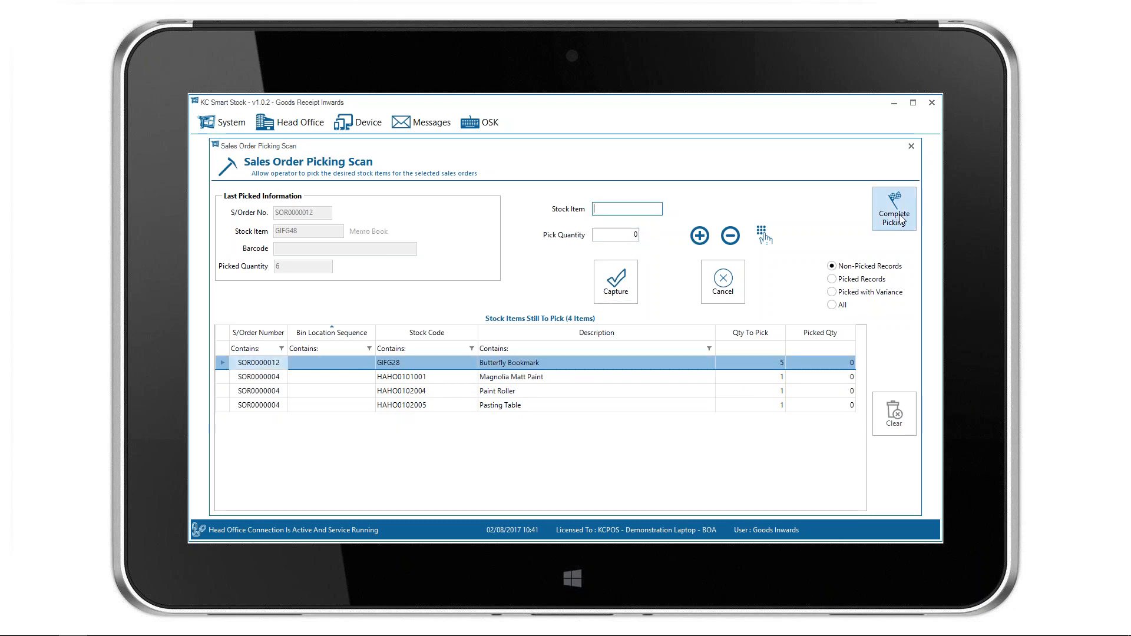
left_click(898, 217)
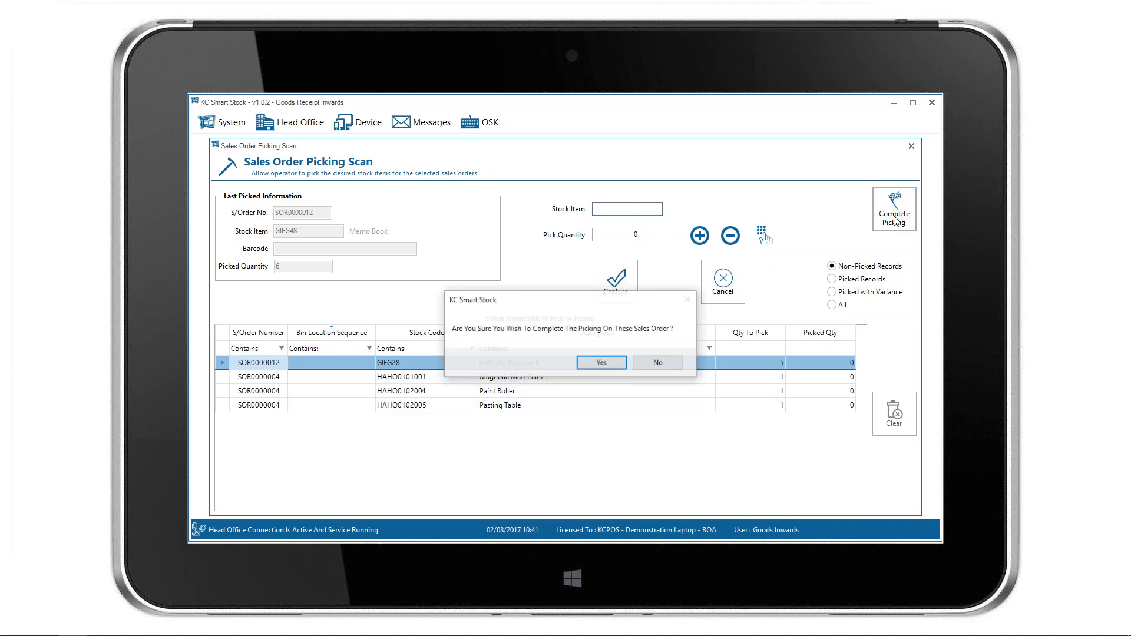
left_click(601, 363)
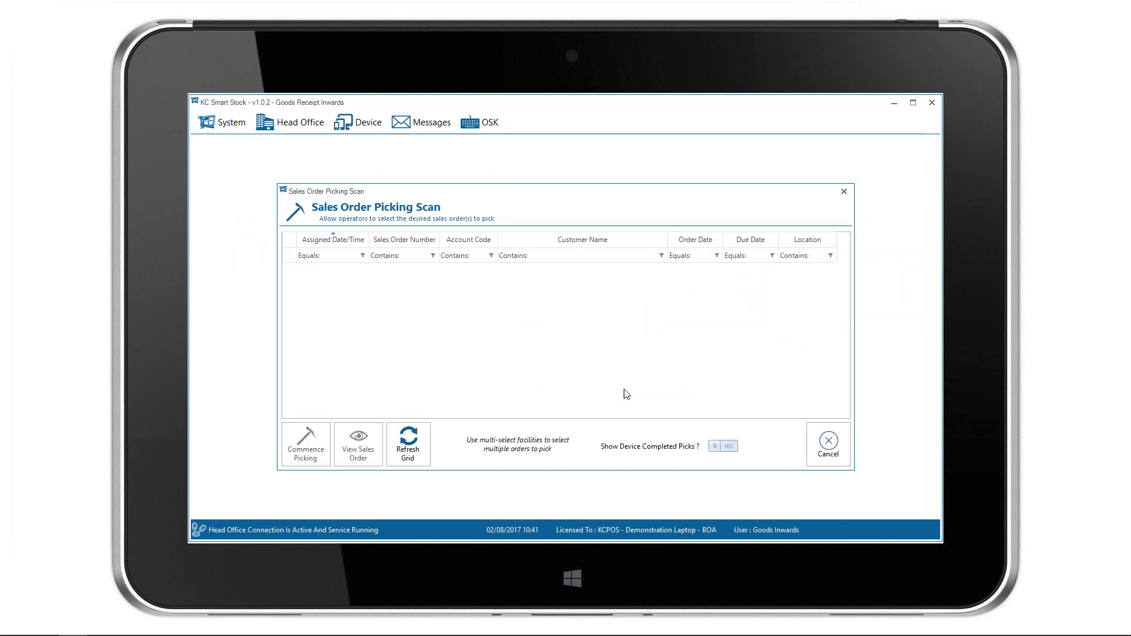
Switch to the head office window, review all three picked orders in Sales Order Picking Processing, and close it without processing them.
key("alt+Tab")
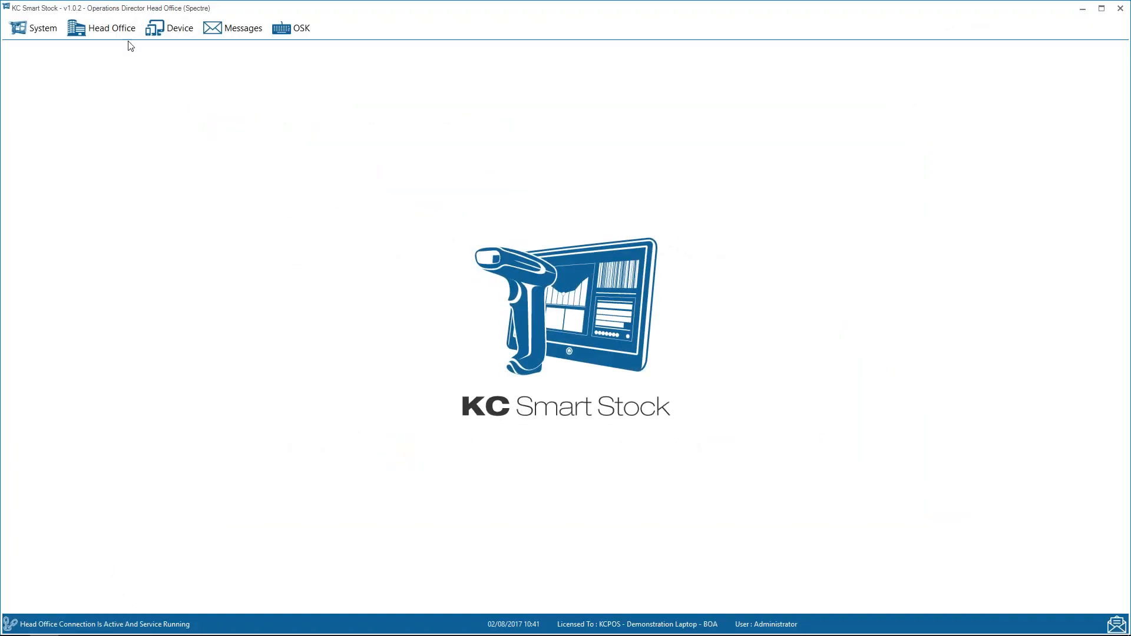
left_click(112, 27)
mouse_move(173, 253)
left_click(313, 293)
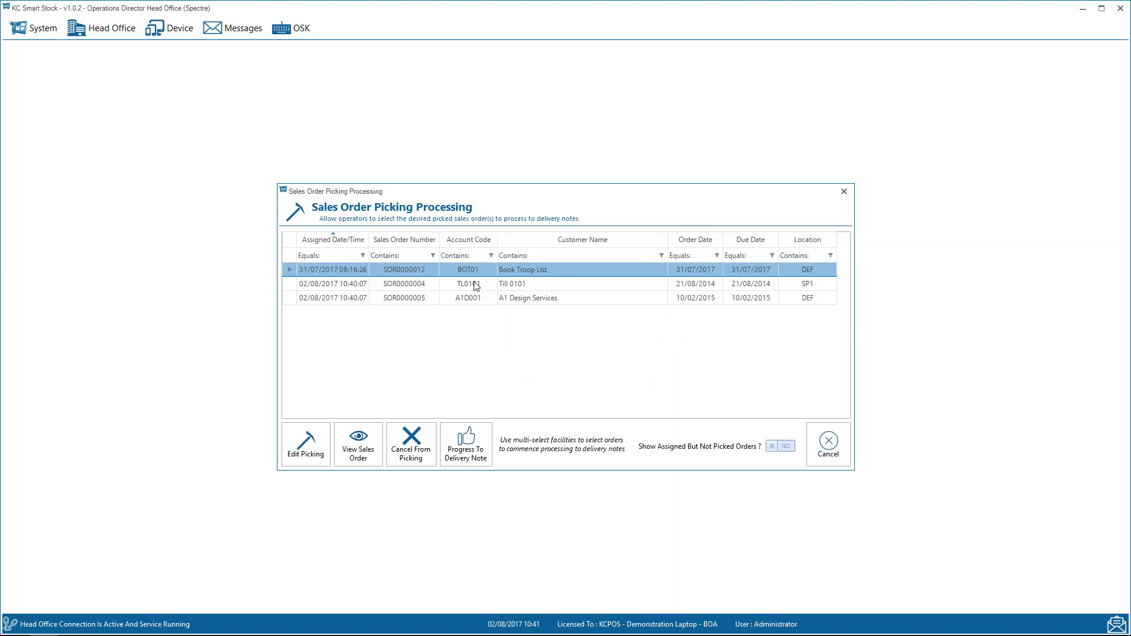
left_click(443, 302, "shift")
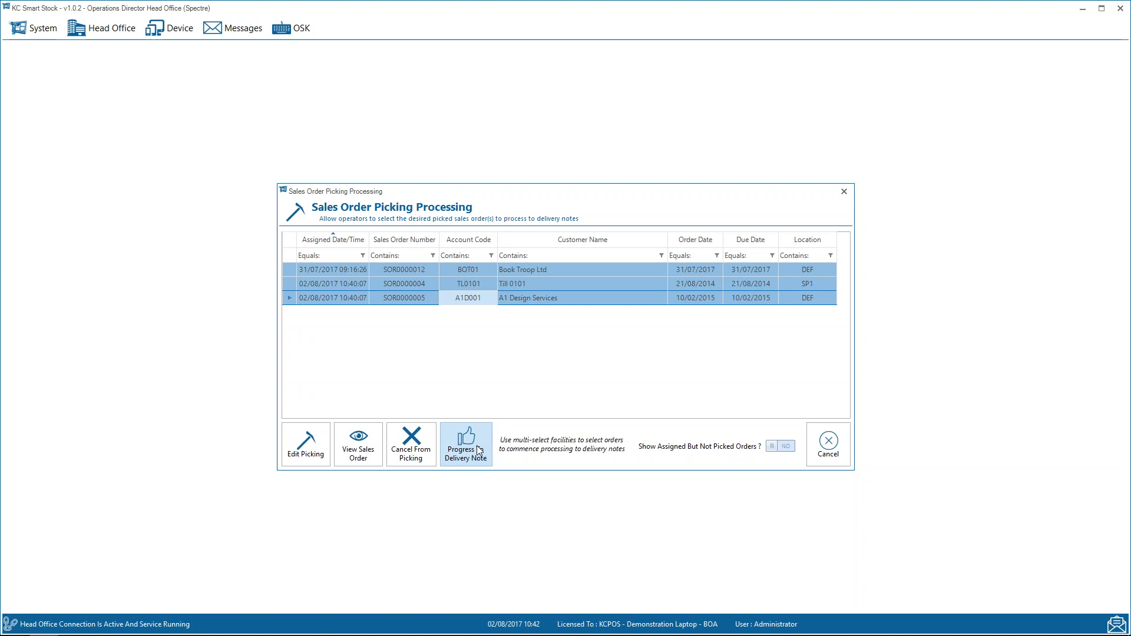
left_click(821, 450)
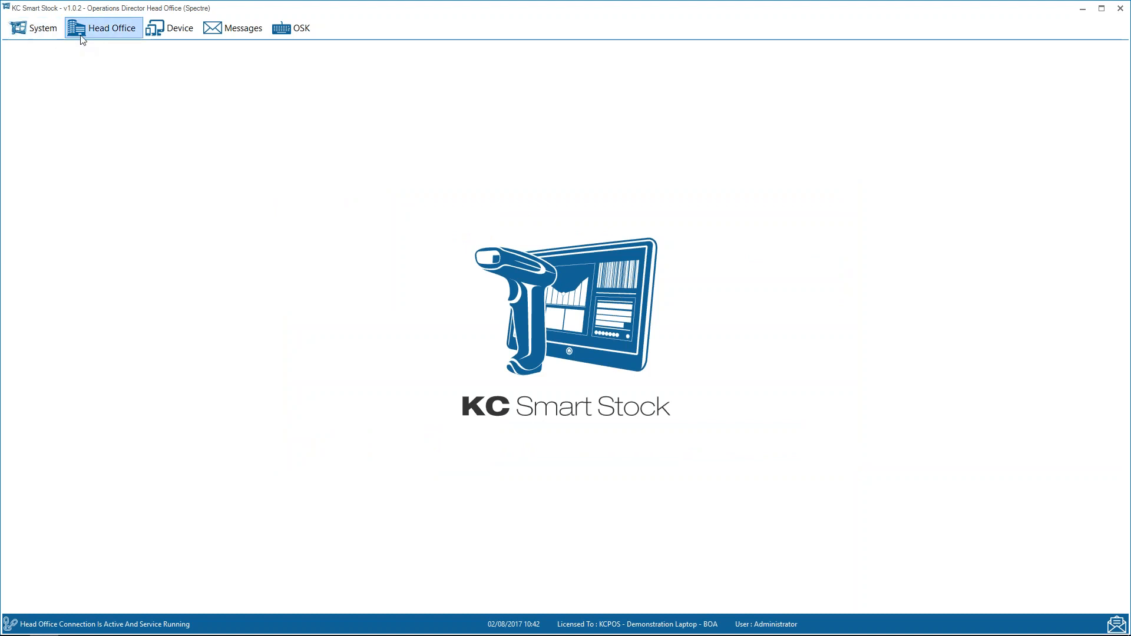
Review the Control Centre summaries, view the outstanding Food For You purchase order, and close the Control Centre.
left_click(109, 28)
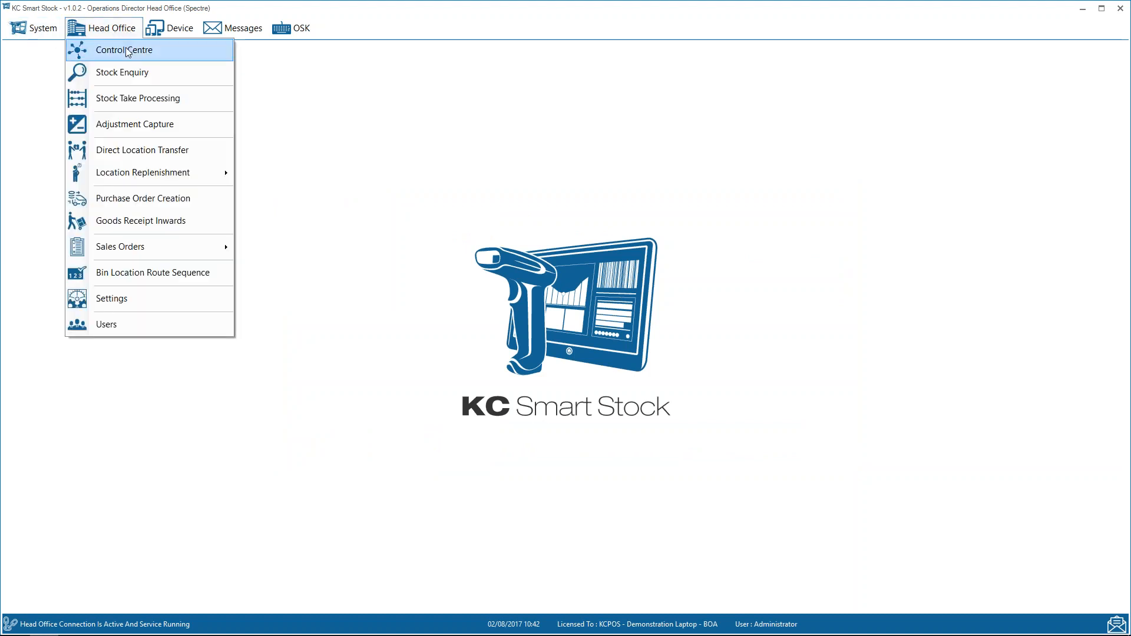
left_click(128, 51)
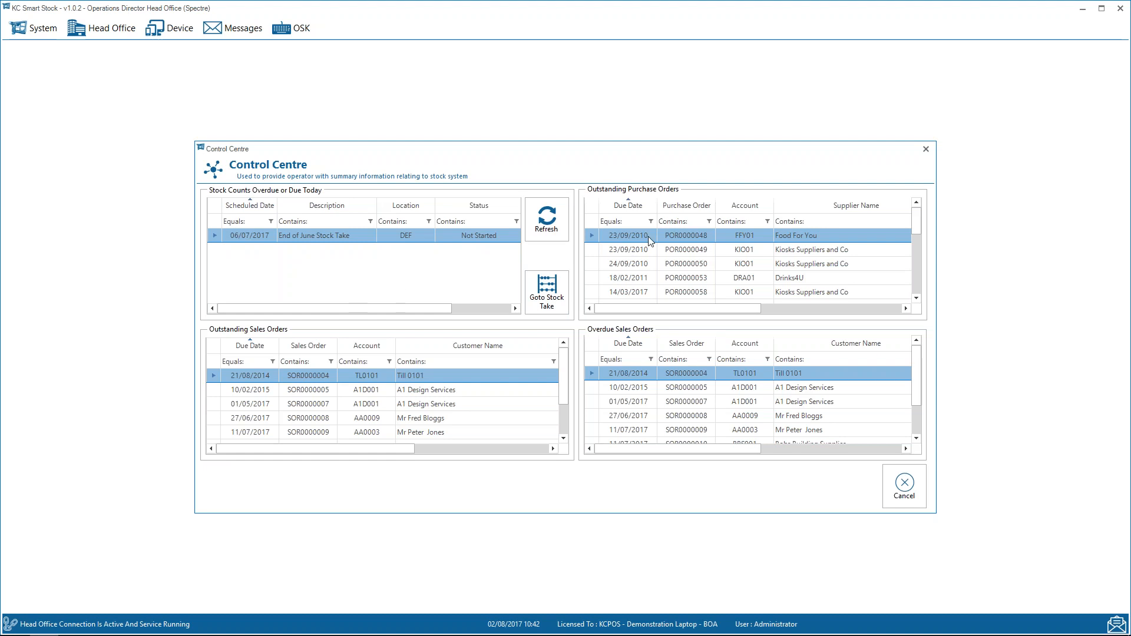
left_click(918, 282)
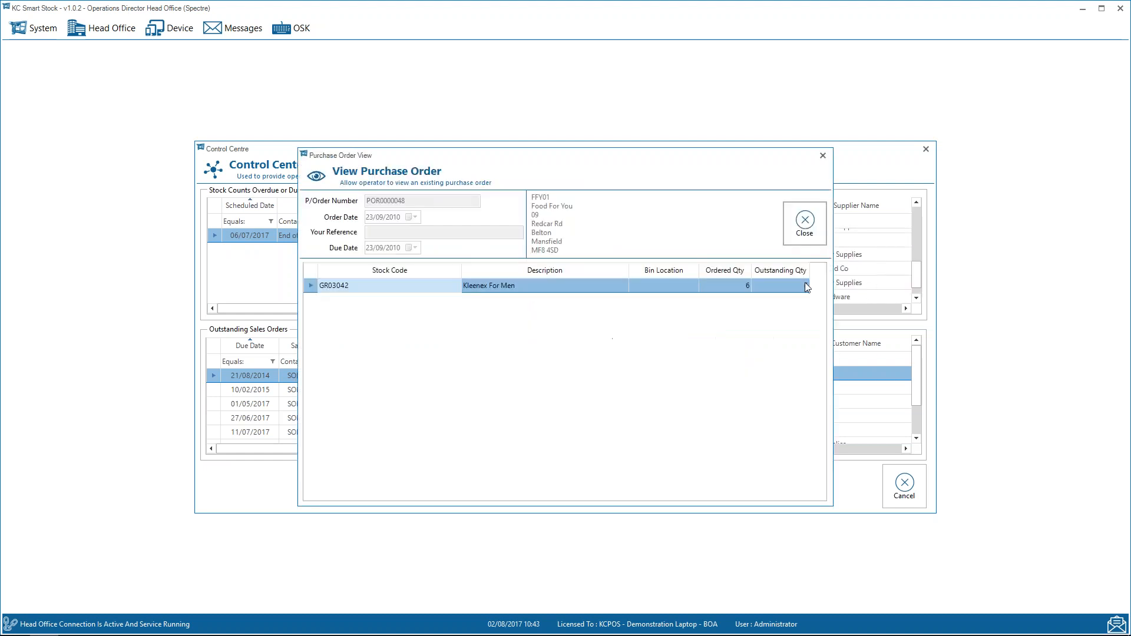
left_click(809, 228)
left_click(914, 230)
left_click_drag(913, 240, 915, 213)
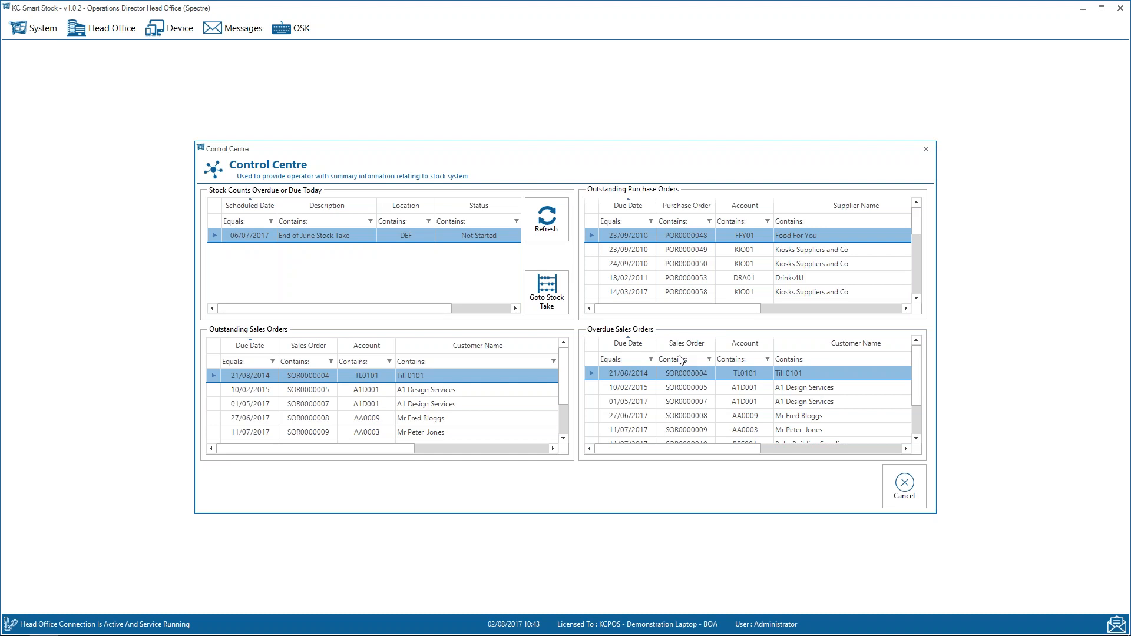
left_click(900, 494)
Look up the Address Book item GIFG49 in Stock Enquiry and view its available stock for each location.
left_click(118, 32)
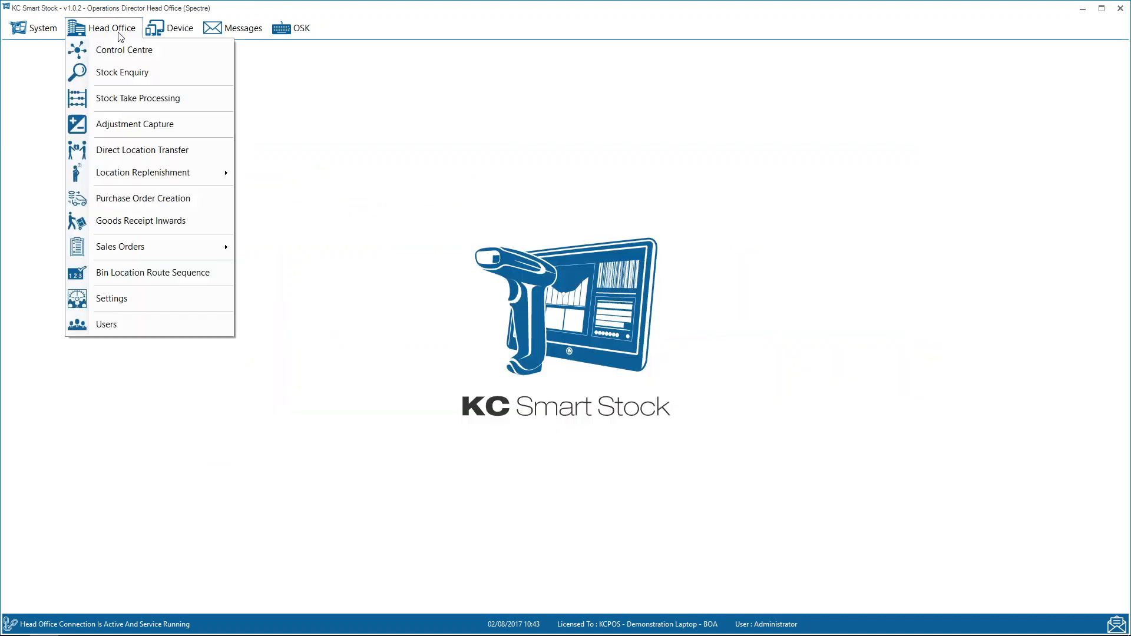
left_click(127, 71)
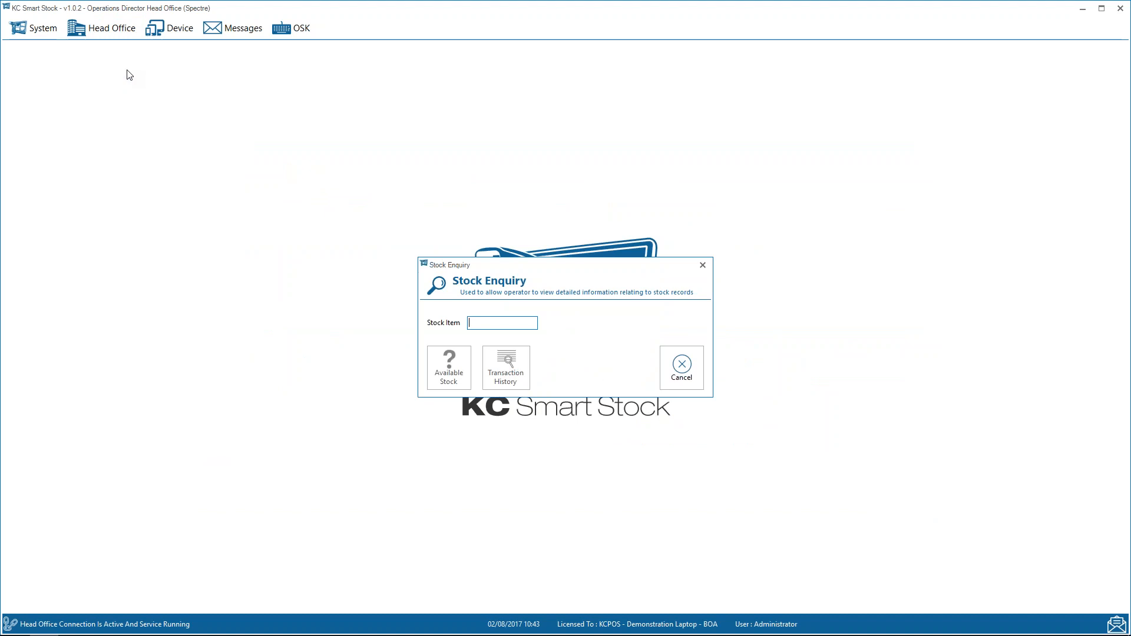
type("GIF")
key("Return")
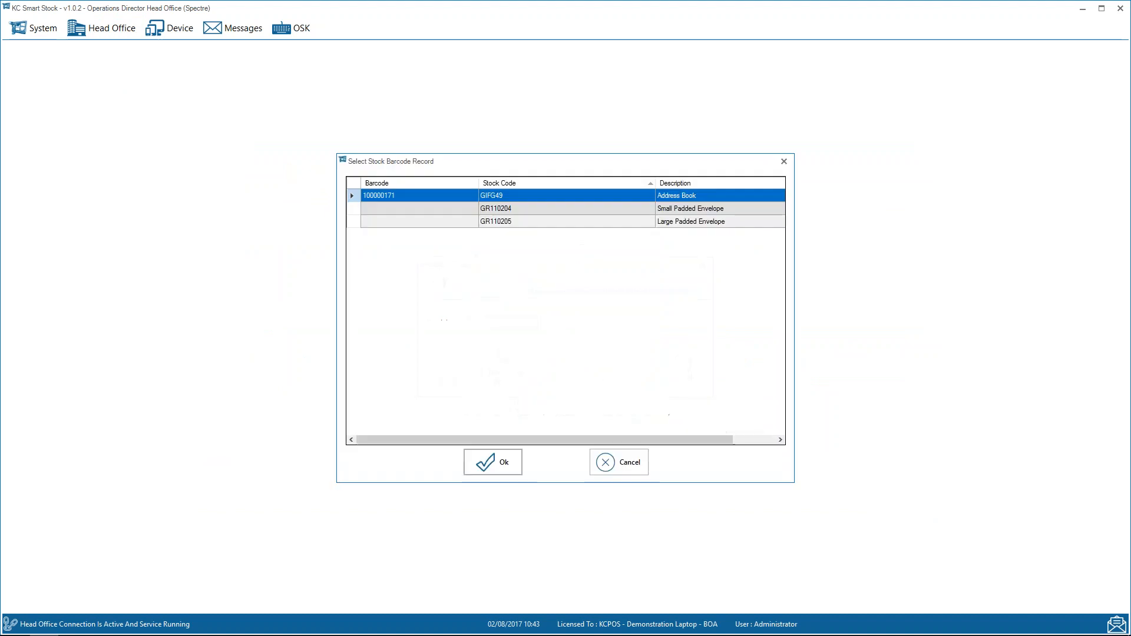
key("Return")
left_click(447, 368)
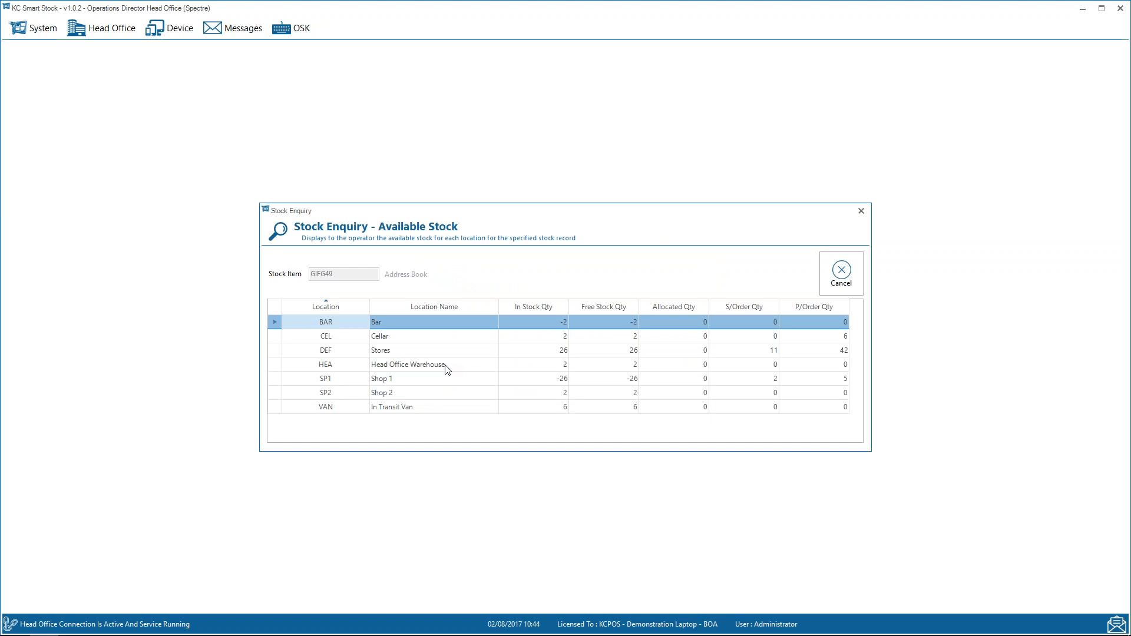
key("Escape")
View the Address Book's transaction history for All Time, look through the records, and close the stock enquiry.
left_click(503, 365)
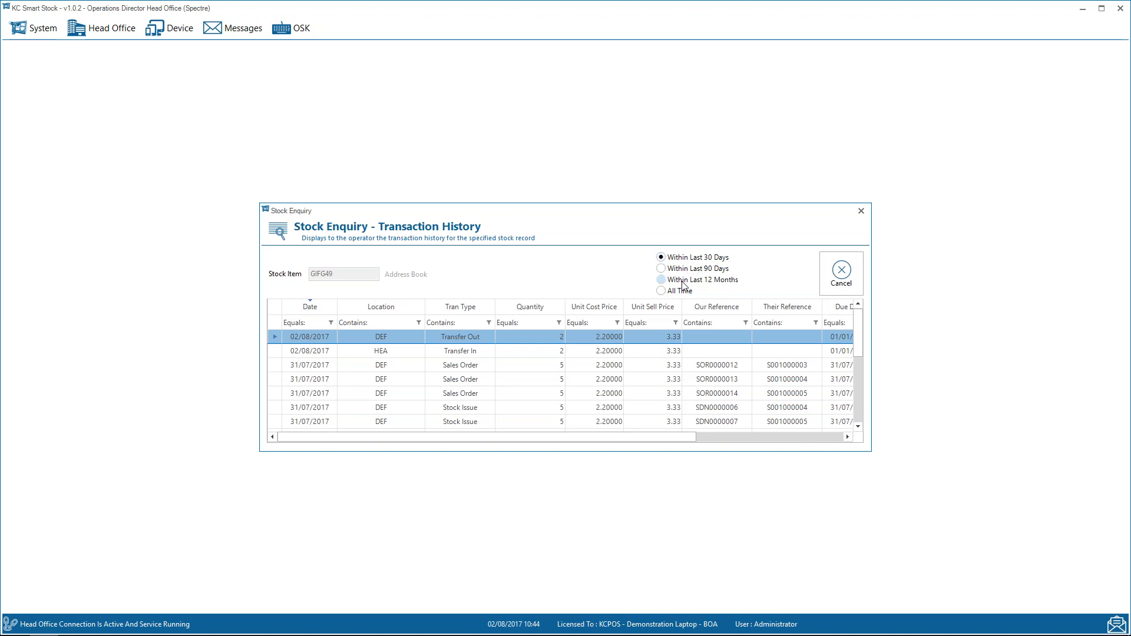
left_click(661, 291)
left_click_drag(858, 324, 868, 418)
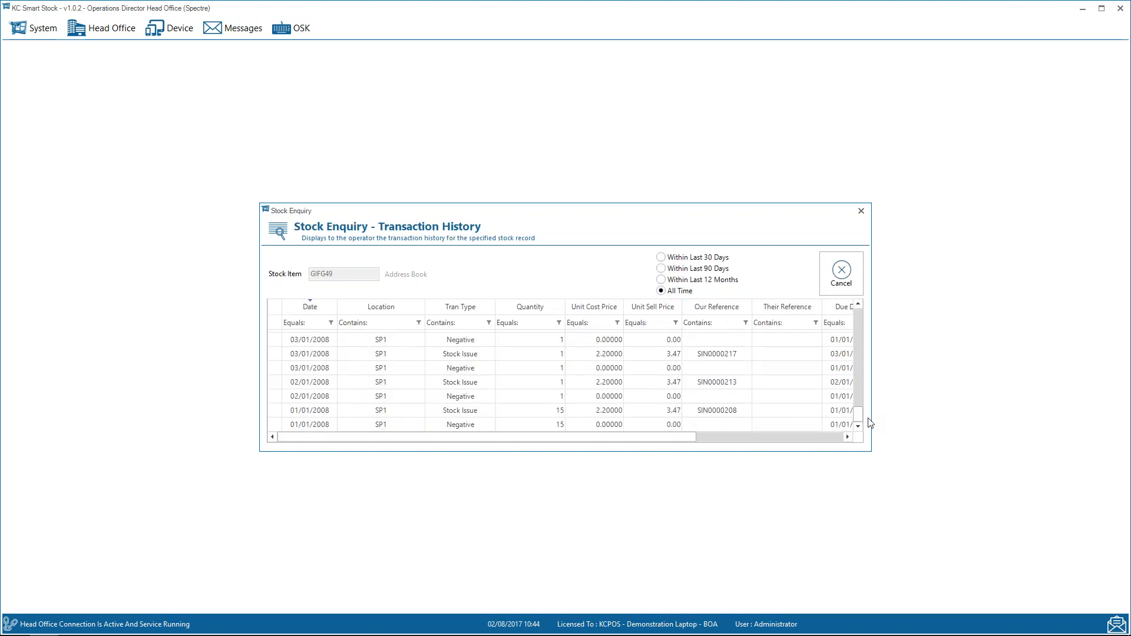
left_click_drag(857, 411, 856, 331)
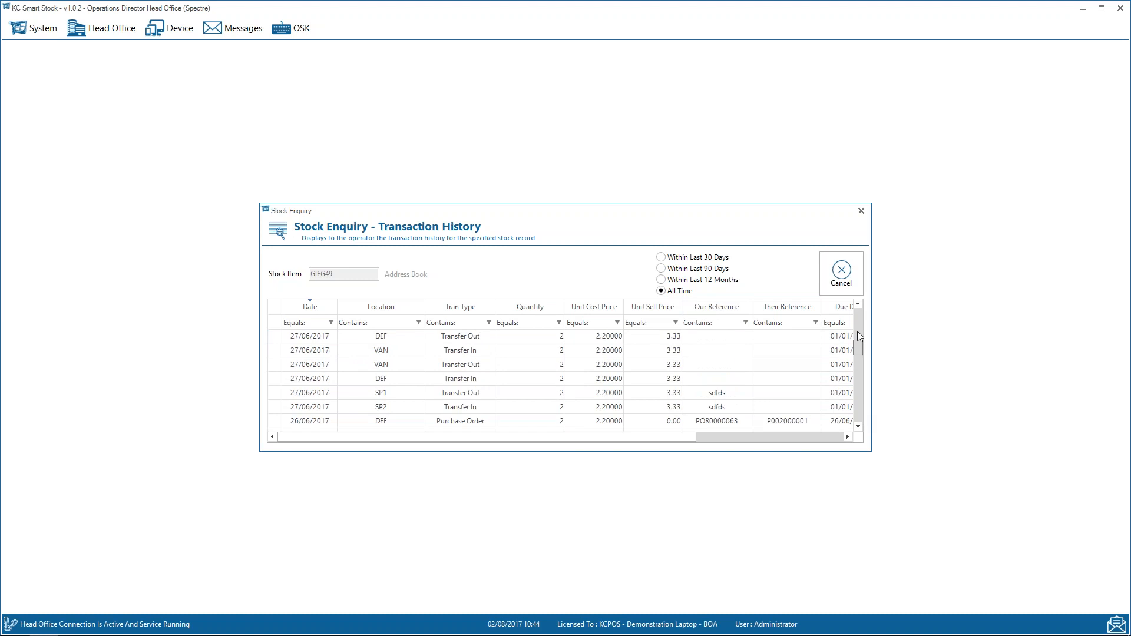
left_click(842, 273)
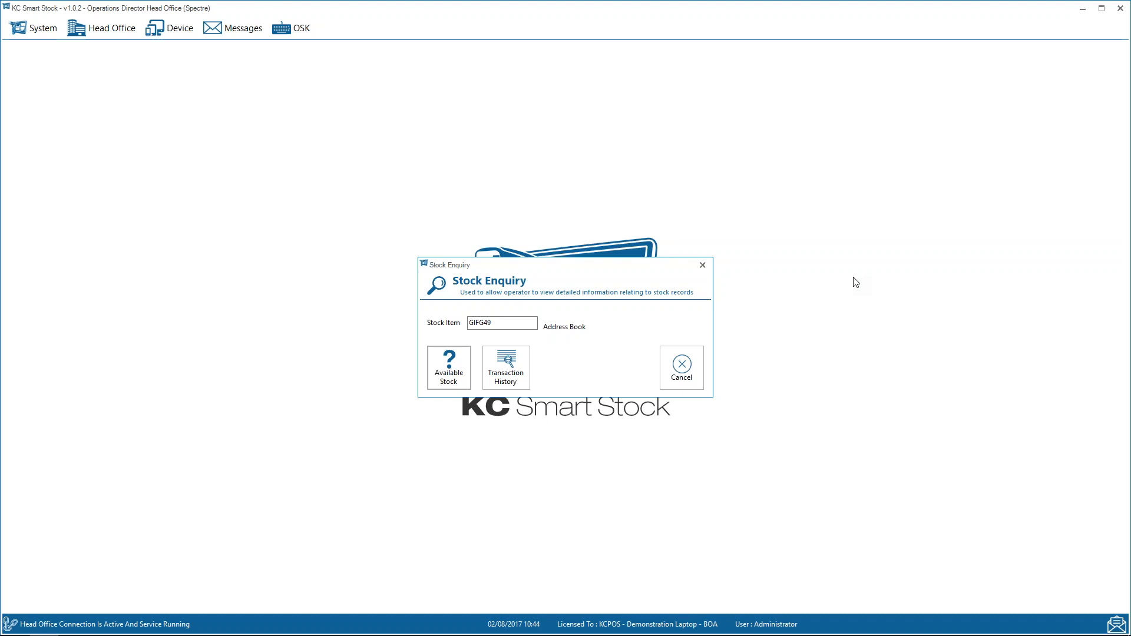
key("Escape")
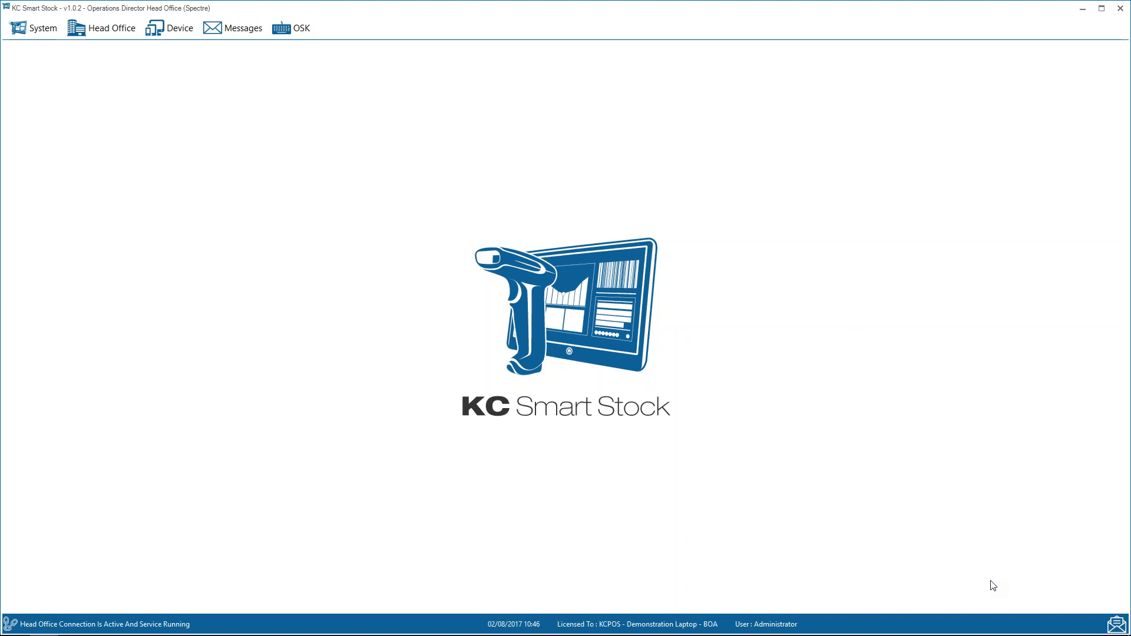
Switch to the Ppt0000029 presentation in PowerPoint Viewer.
key("alt+Tab")
key("alt+Tab")
key("alt+Tab")
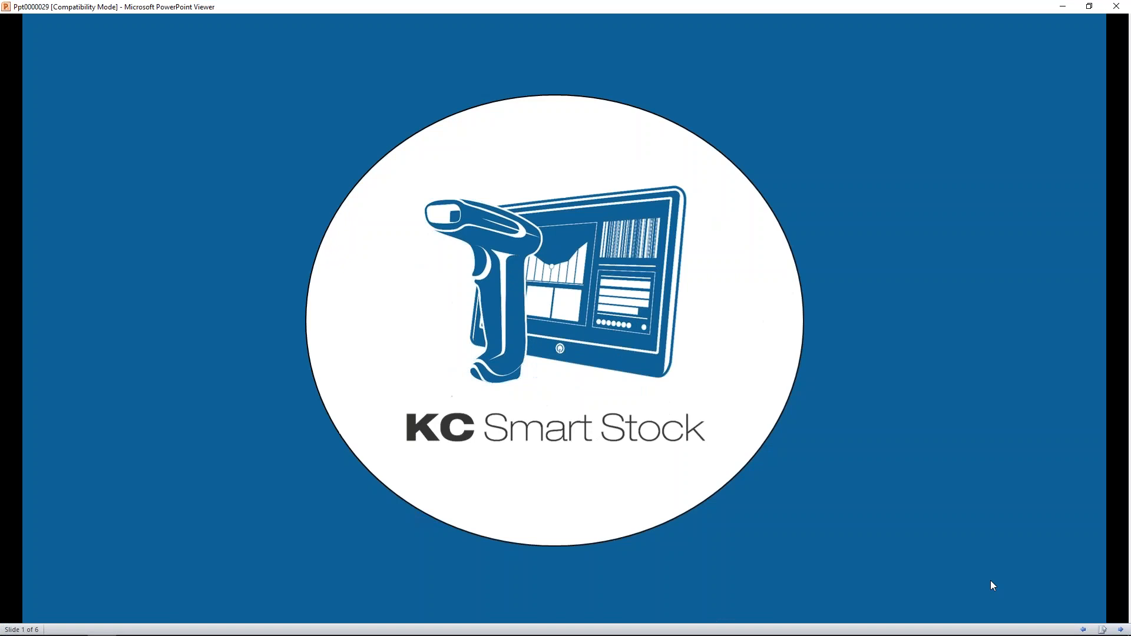